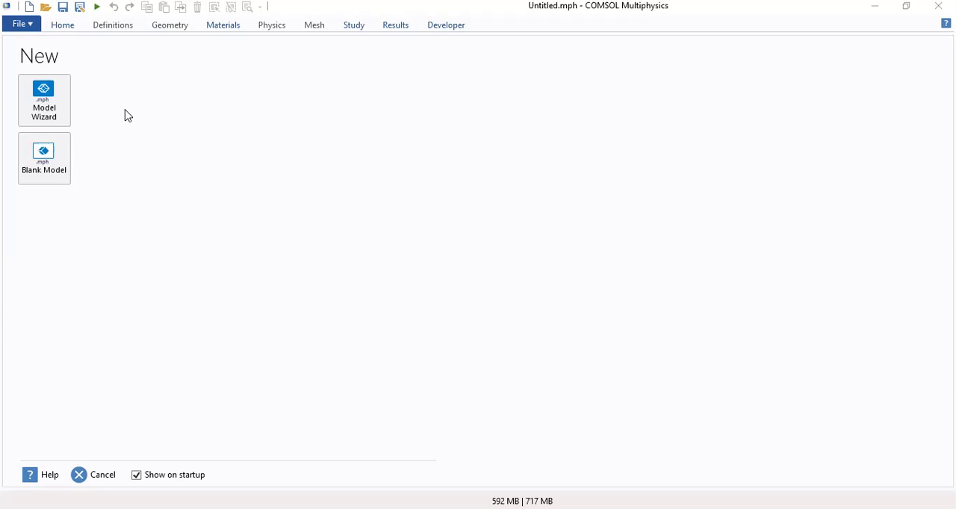
# Start a 2D model with the wizard and add the Transport of Diluted Species physics interface
pyautogui.click(56, 101)
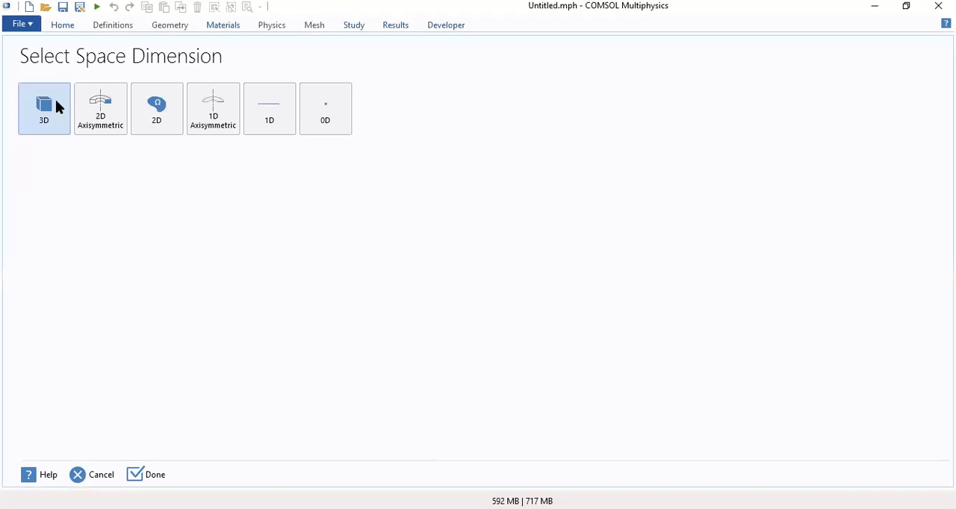
pyautogui.click(159, 116)
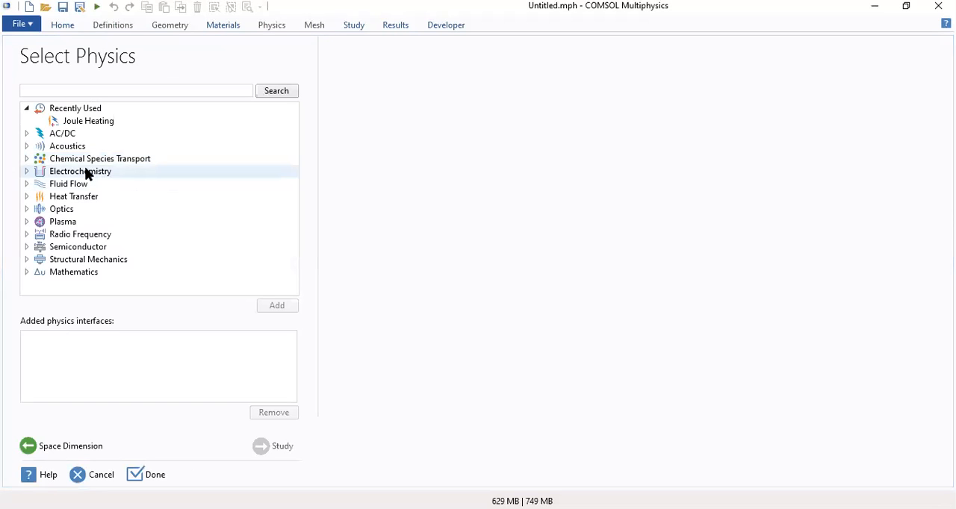
pyautogui.click(26, 159)
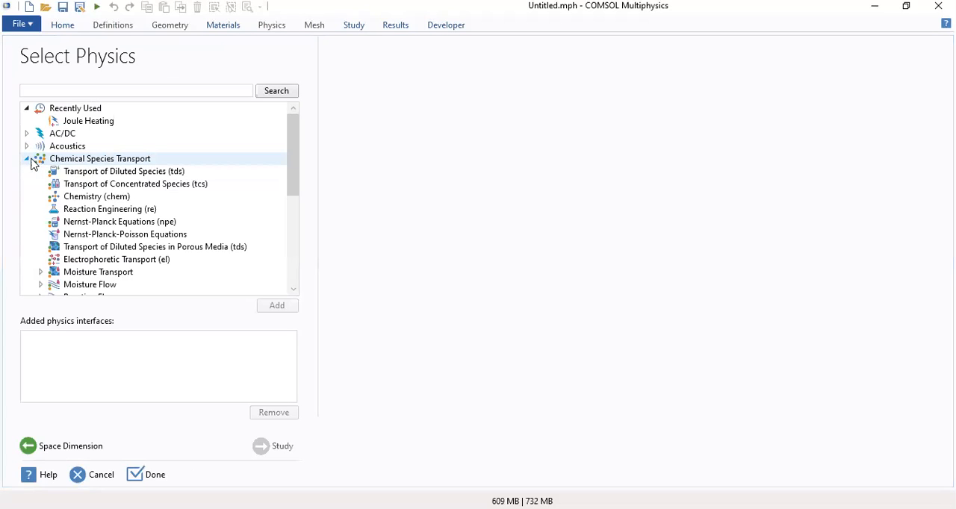
pyautogui.click(106, 171)
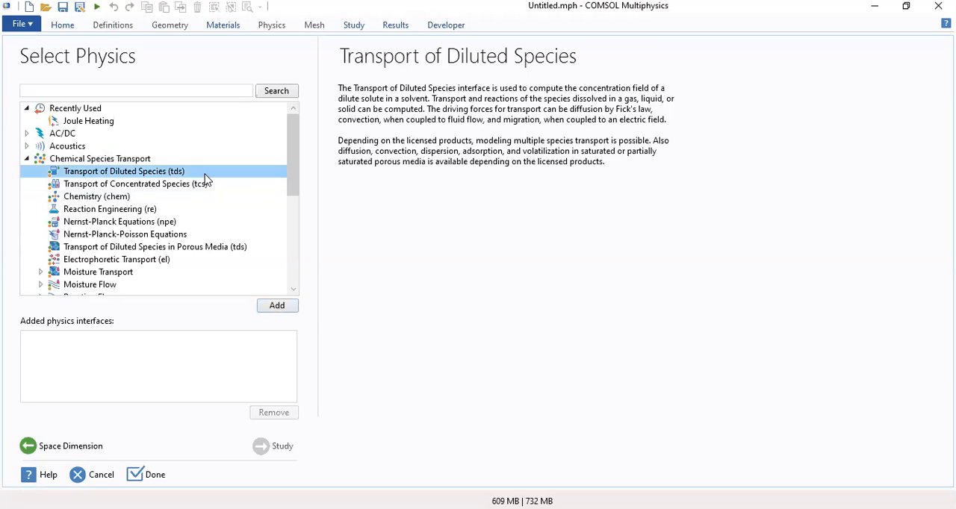
pyautogui.click(277, 309)
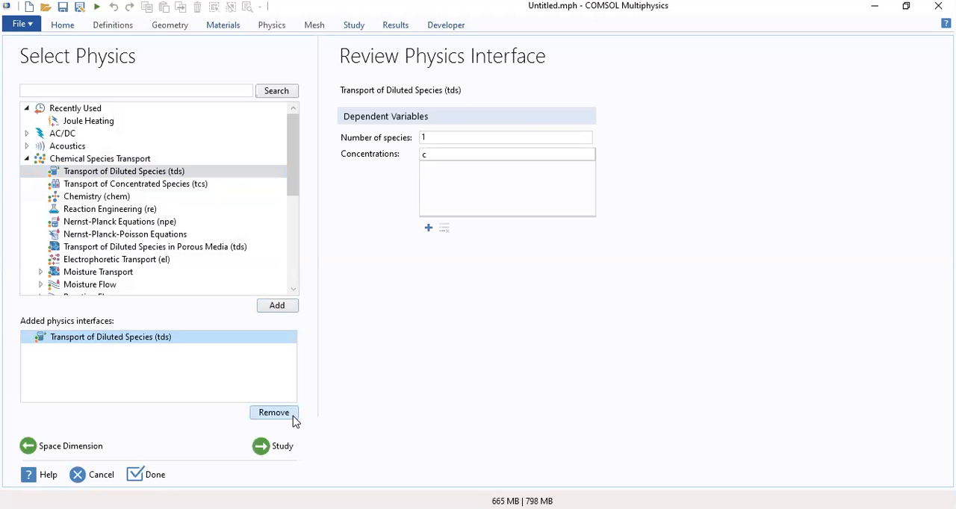
# Finish the model setup with a Time Dependent study and delete all remaining recovery files
pyautogui.click(275, 447)
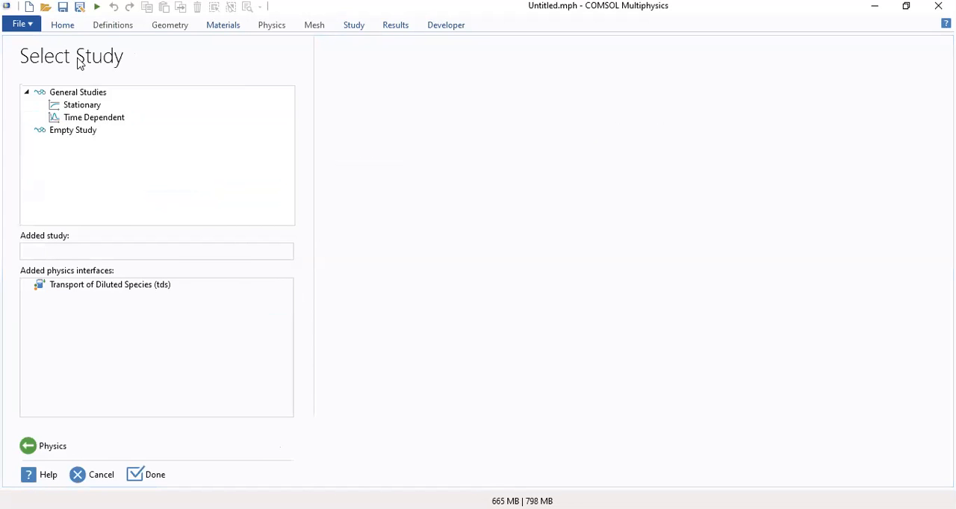
pyautogui.click(91, 118)
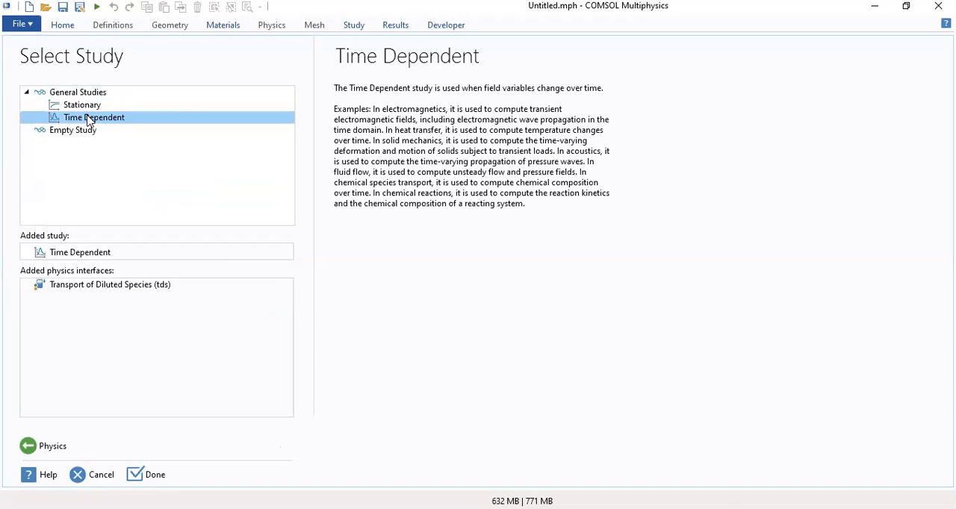
pyautogui.click(148, 479)
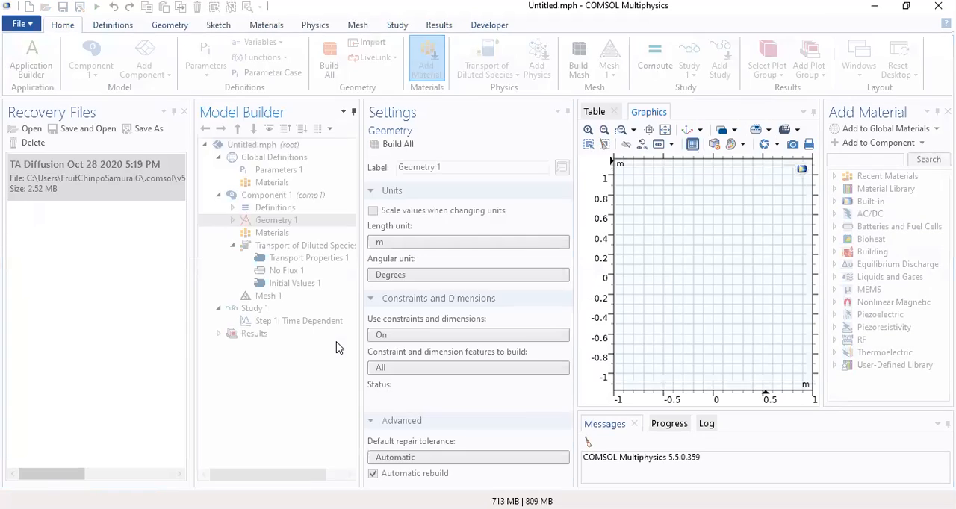
pyautogui.click(185, 113)
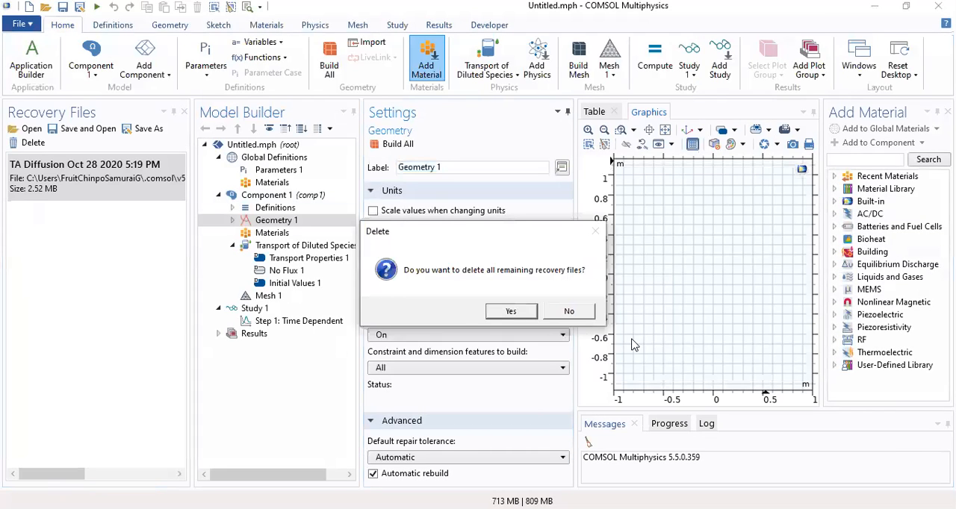
pyautogui.click(512, 312)
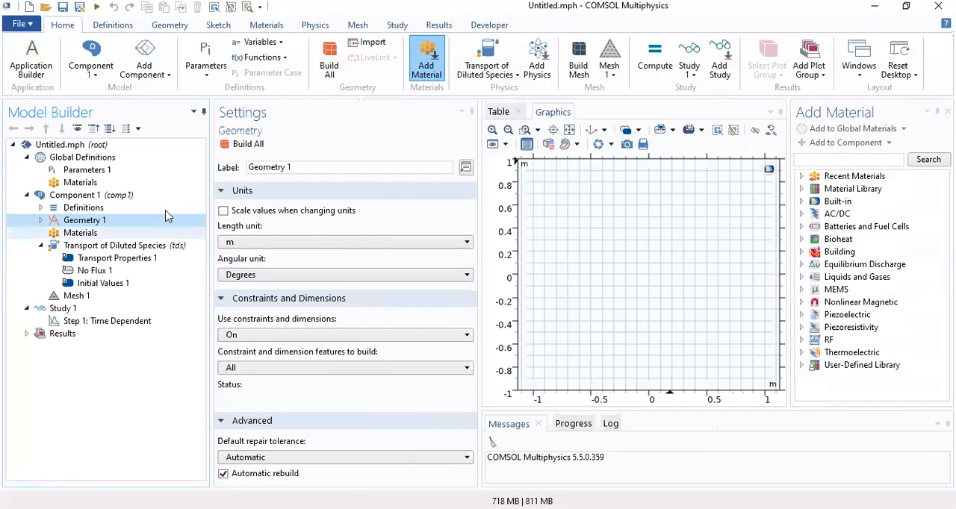
# Add a circle primitive to Geometry 1
pyautogui.click(41, 220)
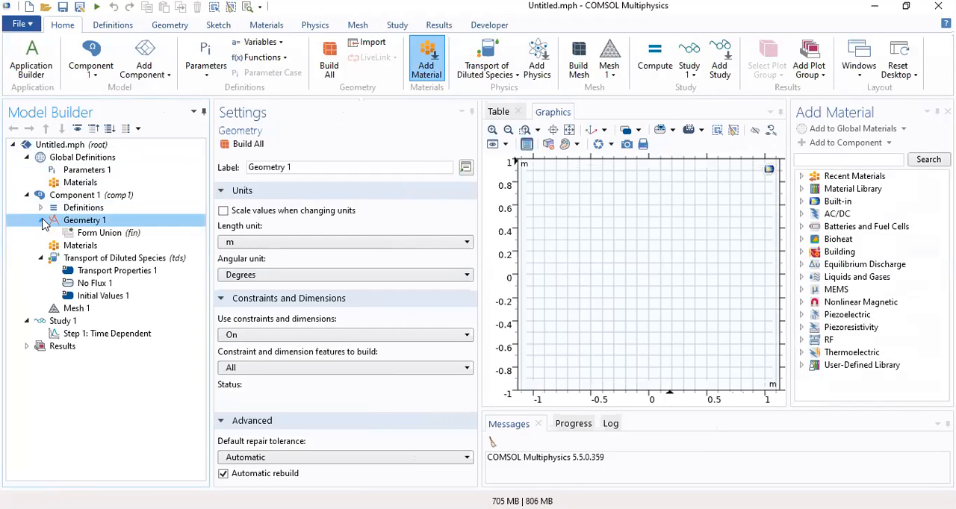
pyautogui.click(170, 26)
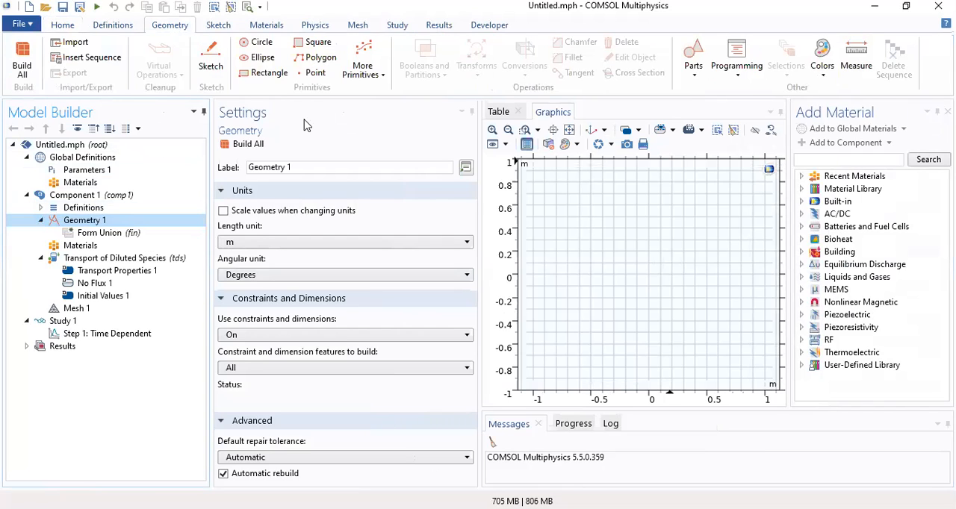
pyautogui.click(262, 43)
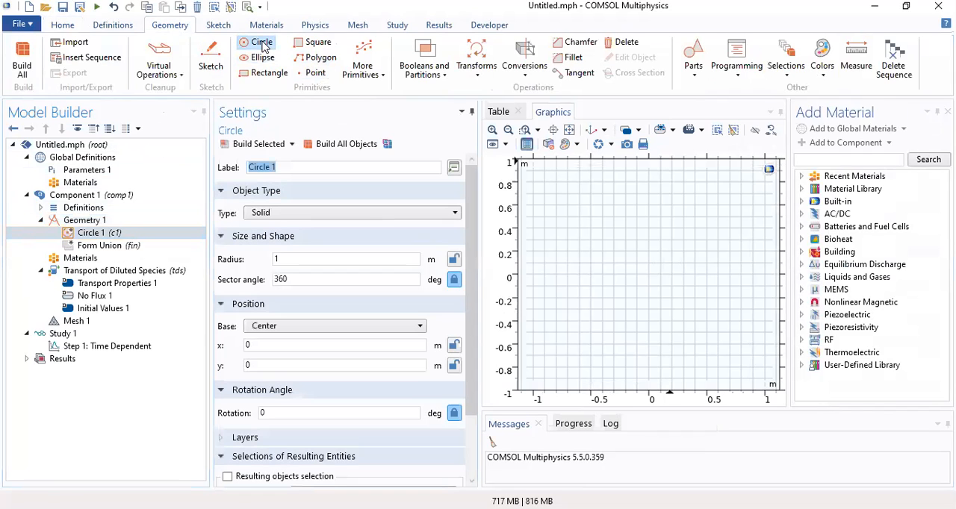
# Set the length unit of Geometry 1 to mm
pyautogui.click(93, 209)
pyautogui.click(88, 222)
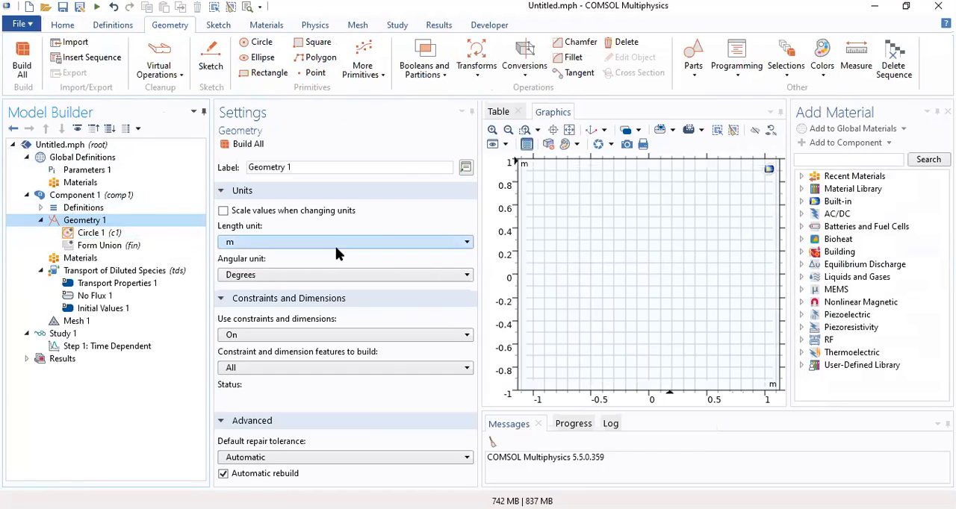
pyautogui.click(336, 246)
pyautogui.click(281, 271)
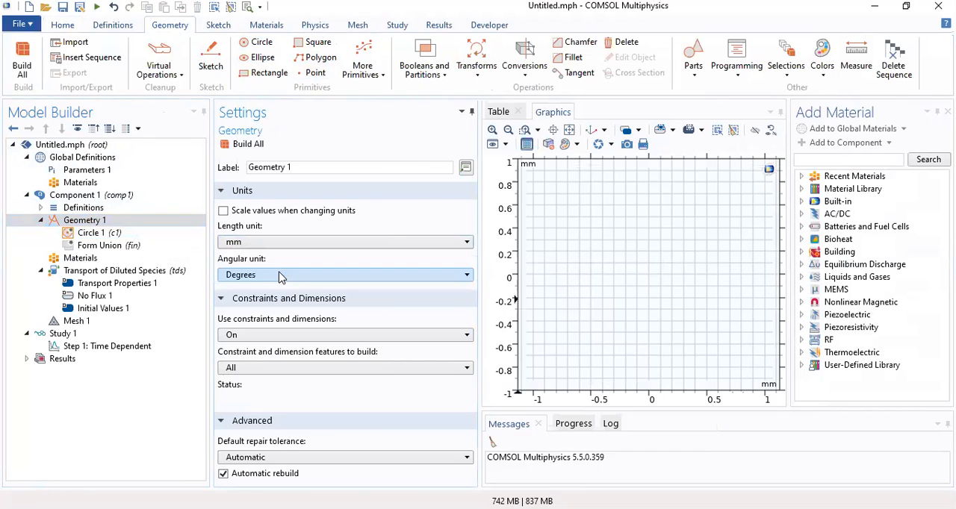
# Make the circle a half disc with radius 0.125 mm and sector angle 180 degrees, and build all objects
pyautogui.click(102, 234)
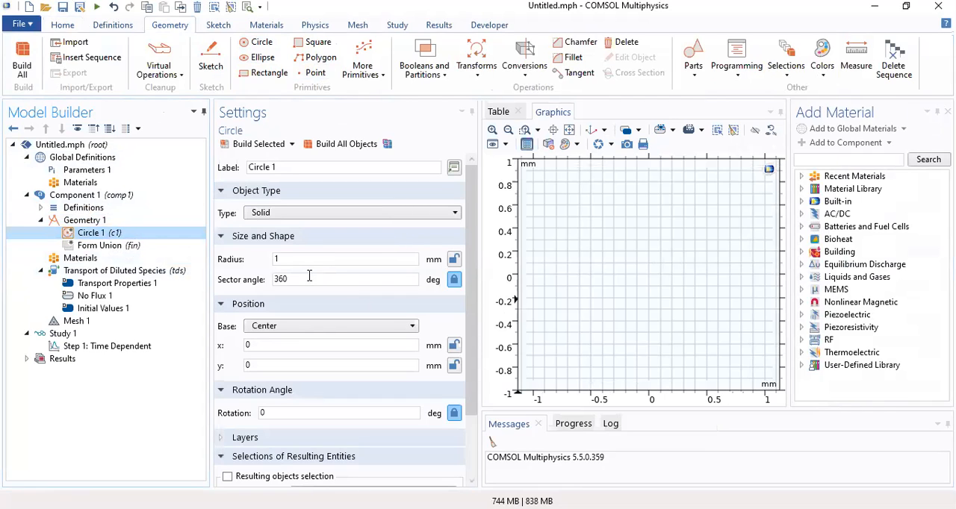
pyautogui.doubleClick(294, 259)
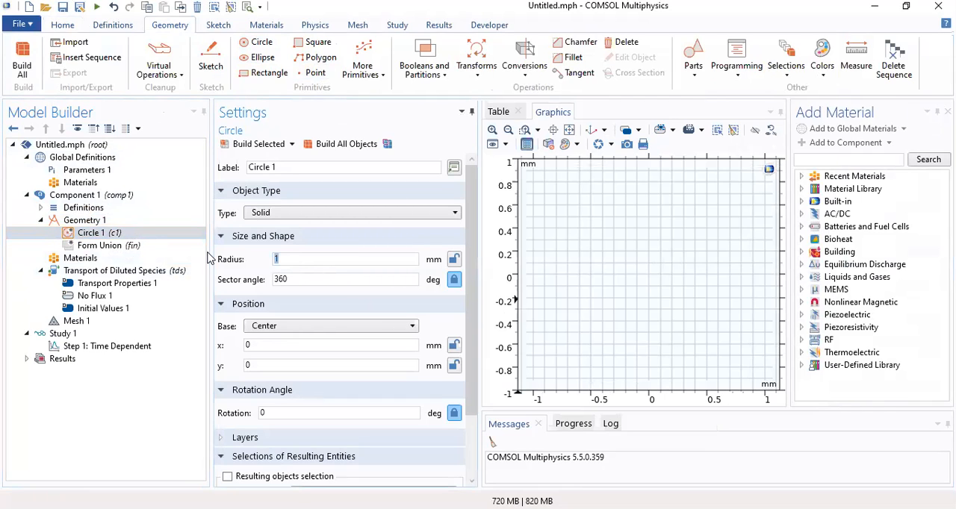
pyautogui.write('0.125')
pyautogui.doubleClick(291, 280)
pyautogui.write('180')
pyautogui.click(333, 149)
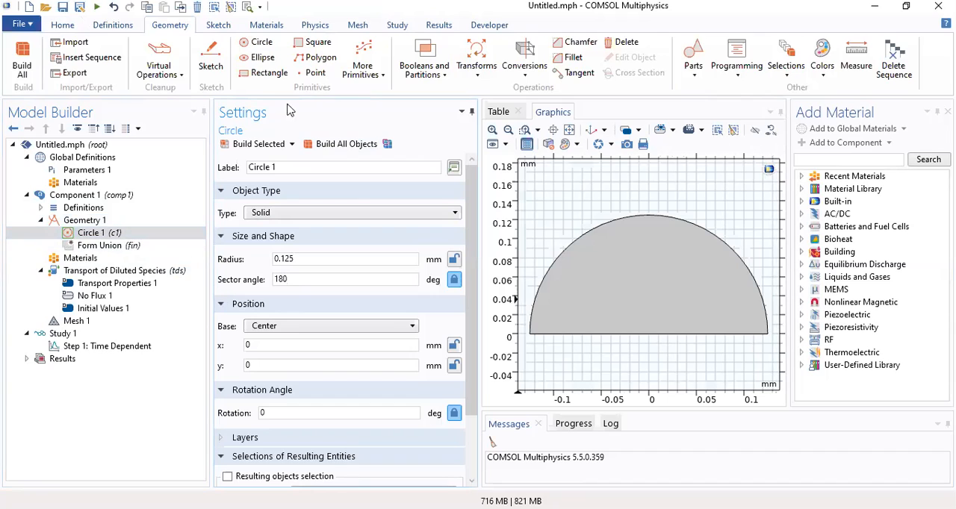
# Add a rectangle to the geometry, then label the circle Droplet and the rectangle Membrane
pyautogui.click(269, 72)
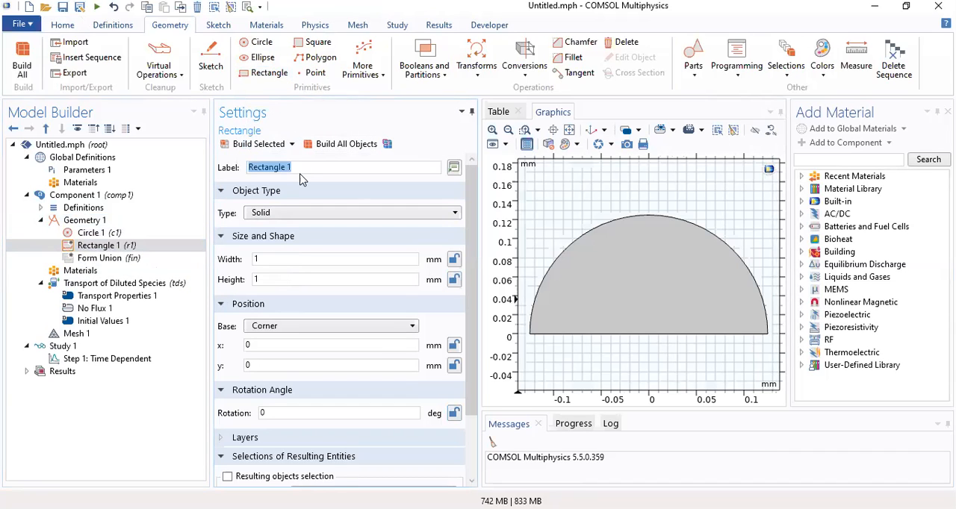
pyautogui.click(91, 232)
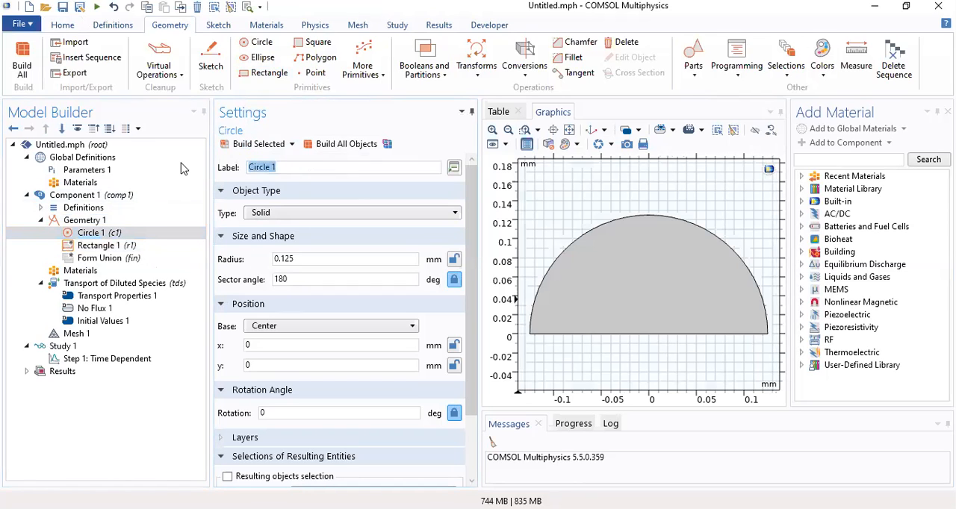
pyautogui.write('Droplet')
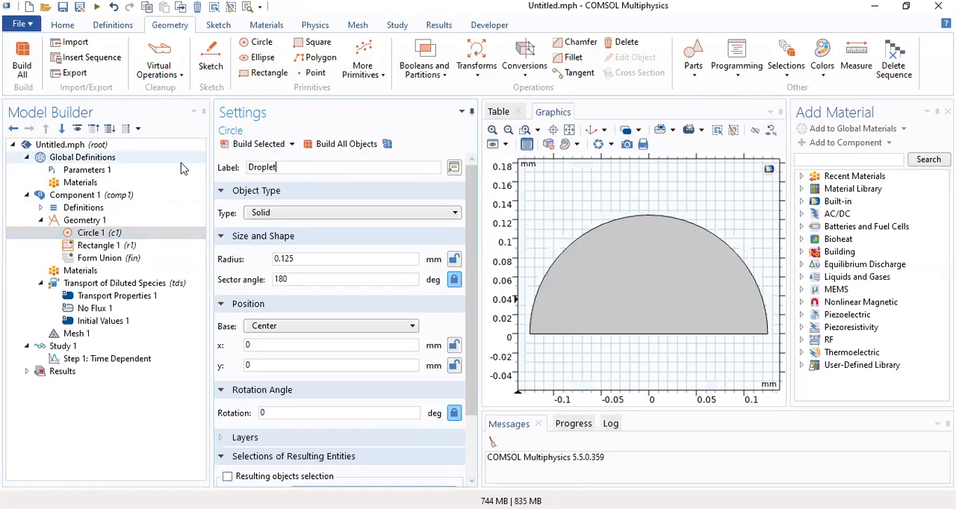
pyautogui.click(112, 245)
pyautogui.write('Membrane')
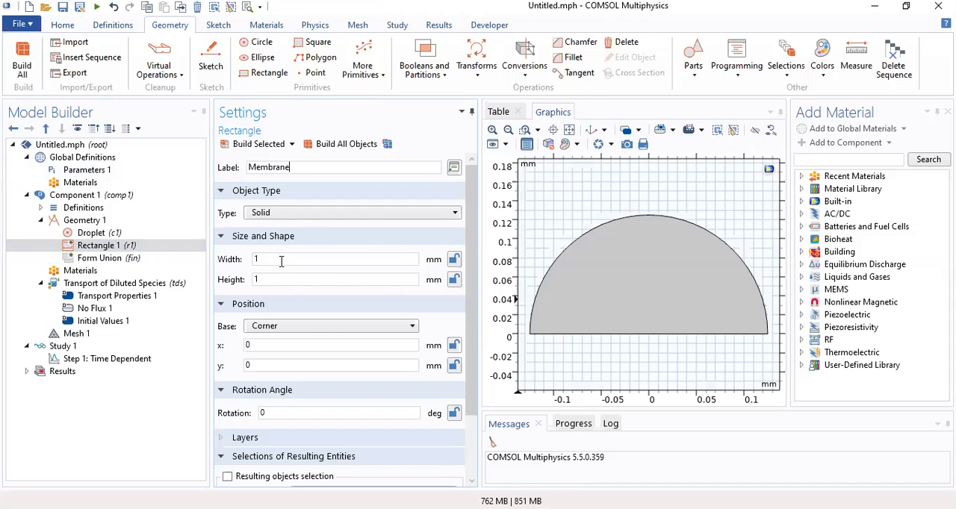
# Set the Membrane rectangle's height to 0.007 mm and its position base to Center
pyautogui.moveTo(281, 261); pyautogui.dragTo(247, 266)
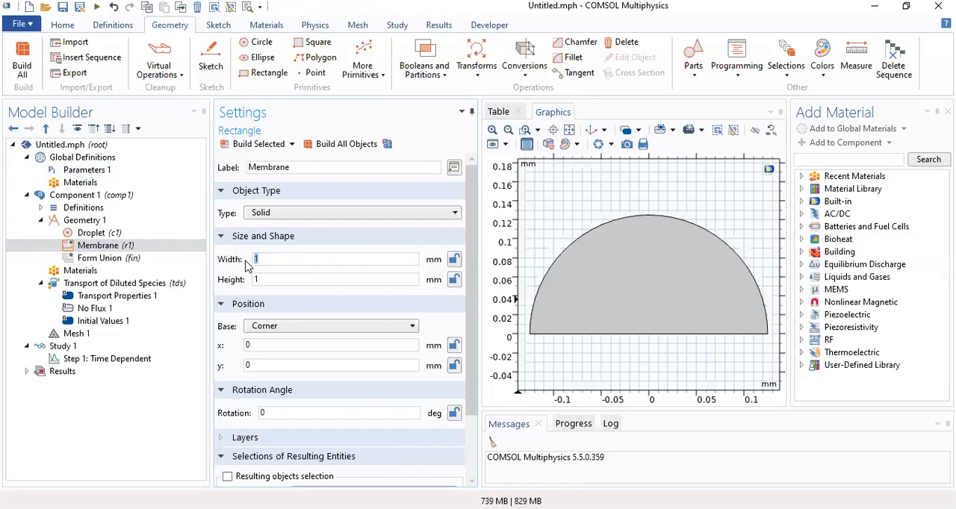
pyautogui.moveTo(259, 279); pyautogui.dragTo(245, 288)
pyautogui.write('0.007')
pyautogui.click(263, 326)
pyautogui.click(264, 342)
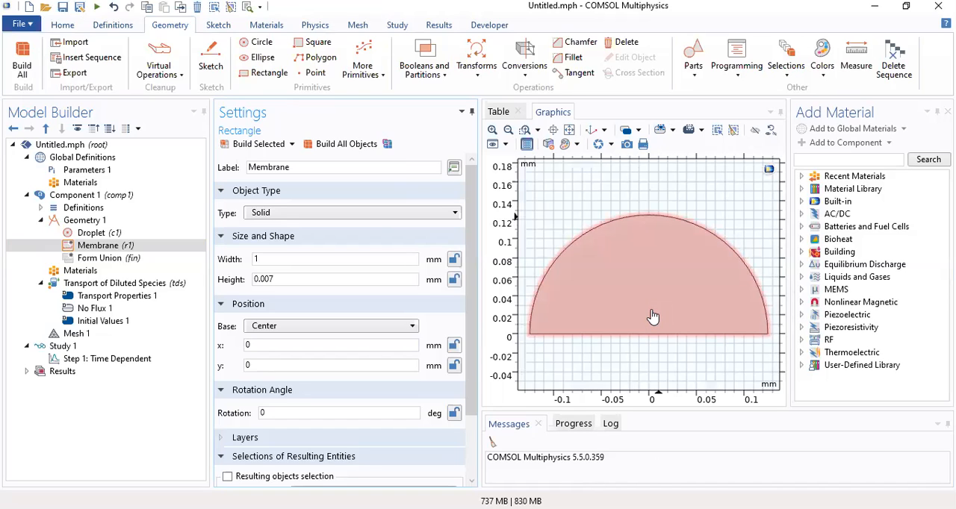
# Set the Membrane rectangle's y position to -0.0035 mm and build all objects
pyautogui.doubleClick(274, 364)
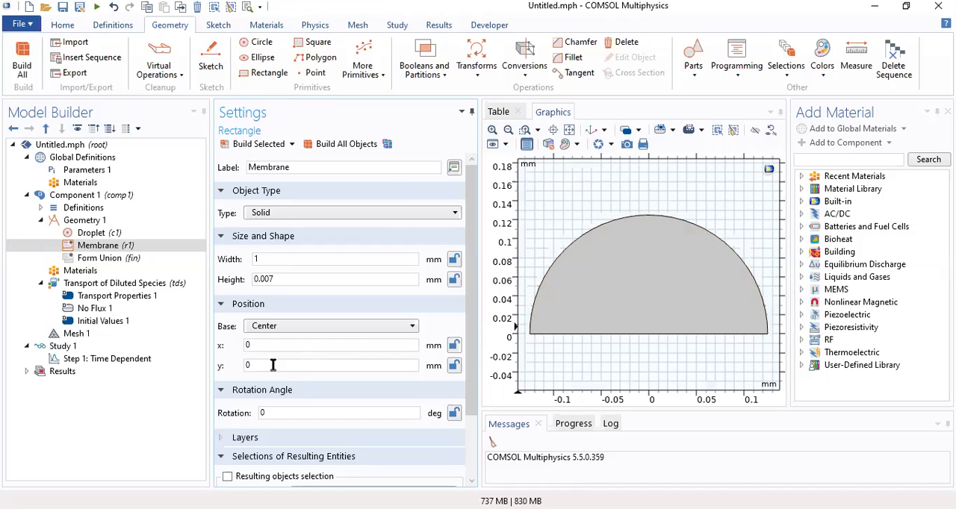
pyautogui.write('-0.0035')
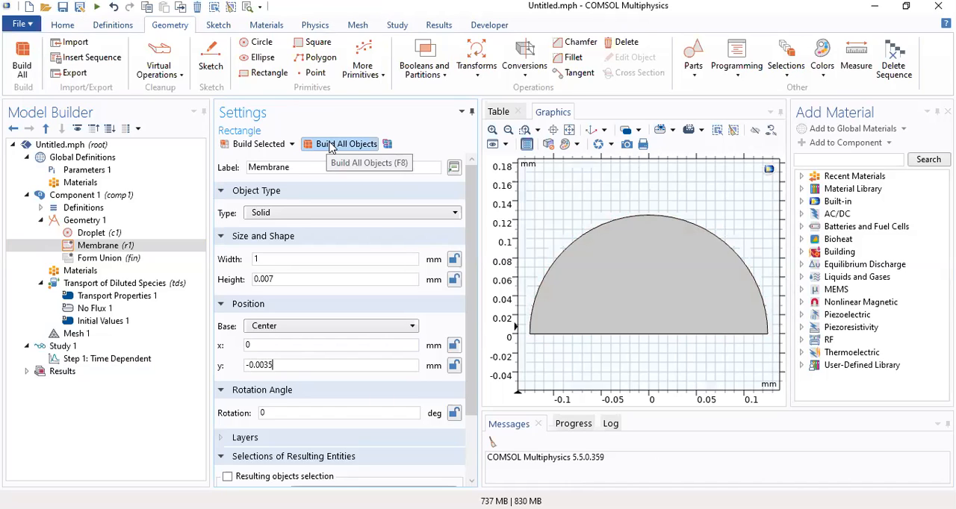
pyautogui.click(331, 144)
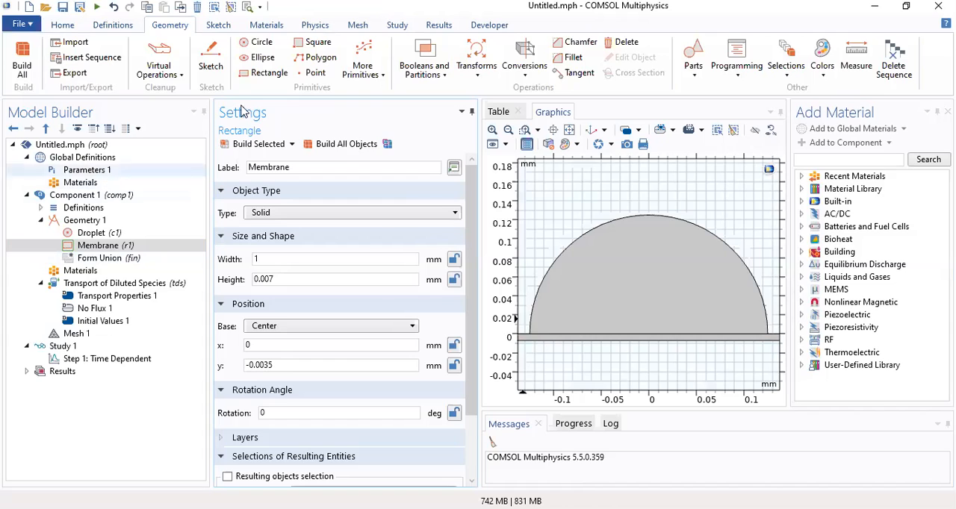
# Add a second rectangle with a height of 0.5 mm and its position base set to Center
pyautogui.click(259, 73)
pyautogui.doubleClick(269, 279)
pyautogui.write('0.5')
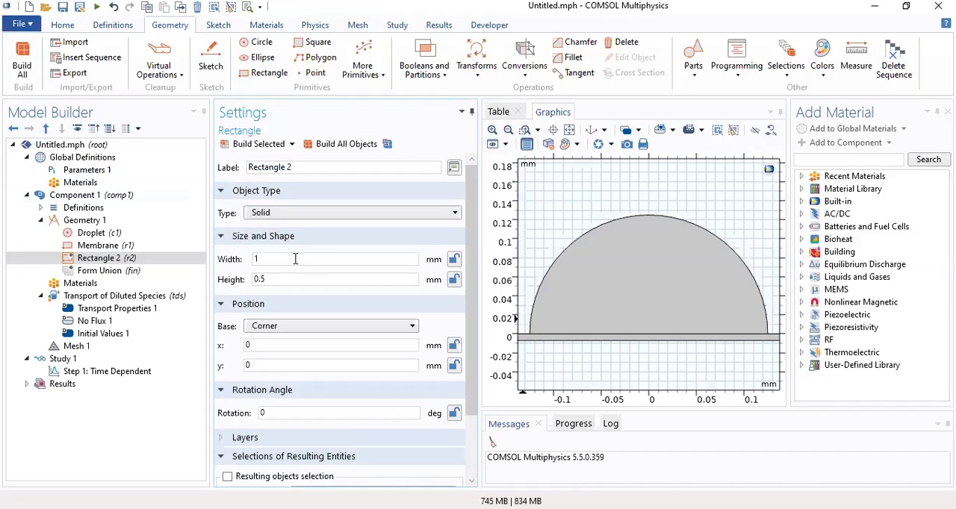
pyautogui.click(268, 326)
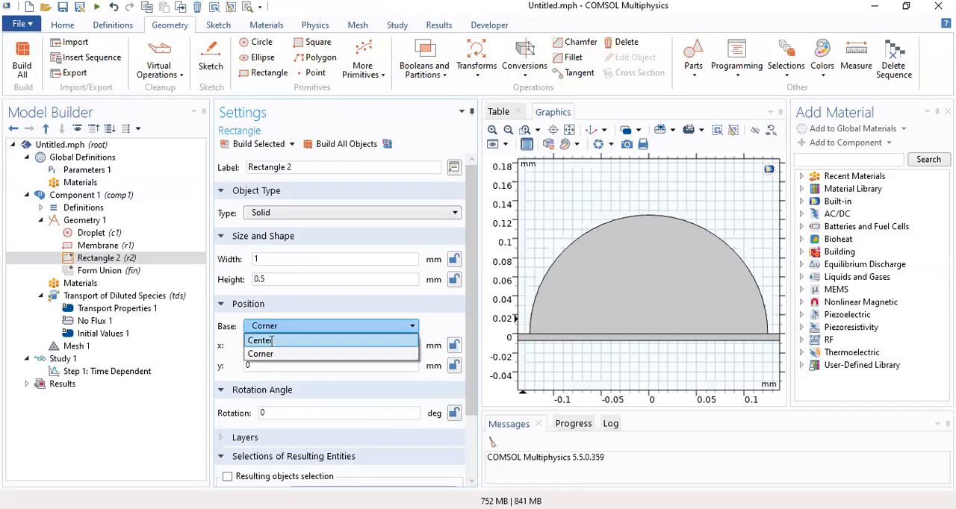
pyautogui.click(272, 341)
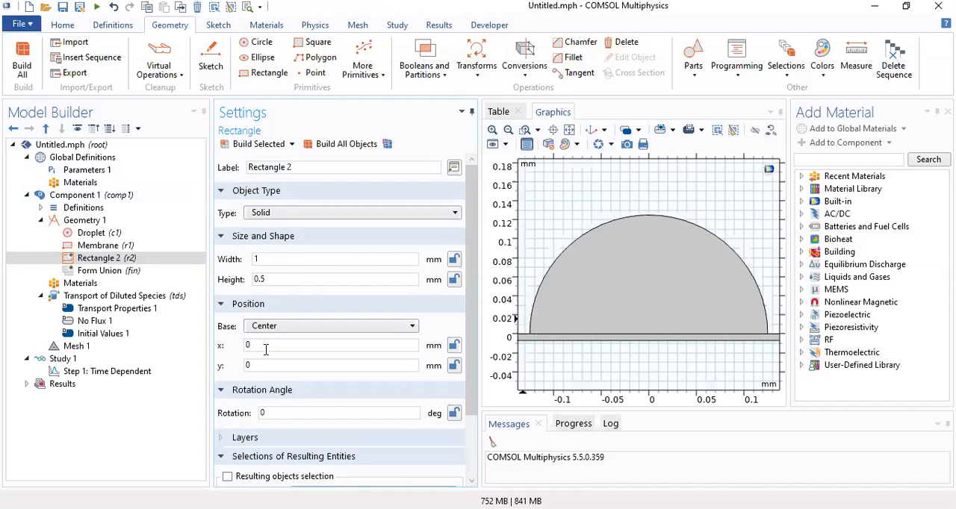
# Set the second rectangle's y position to -0.257 mm and build all objects so it sits directly beneath the membrane
pyautogui.doubleClick(263, 365)
pyautogui.write('-')
pyautogui.write('.0257')
pyautogui.click(351, 143)
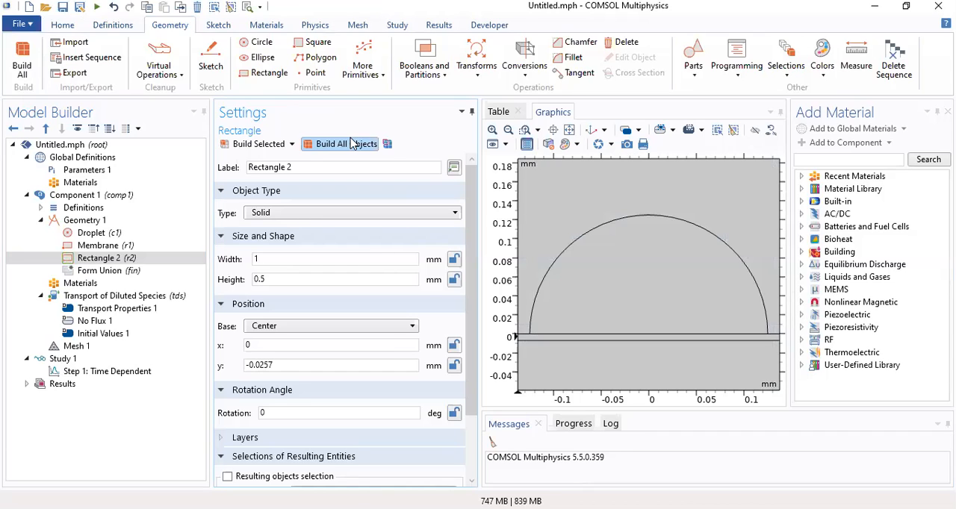
pyautogui.click(260, 363)
pyautogui.press('BackSpace')
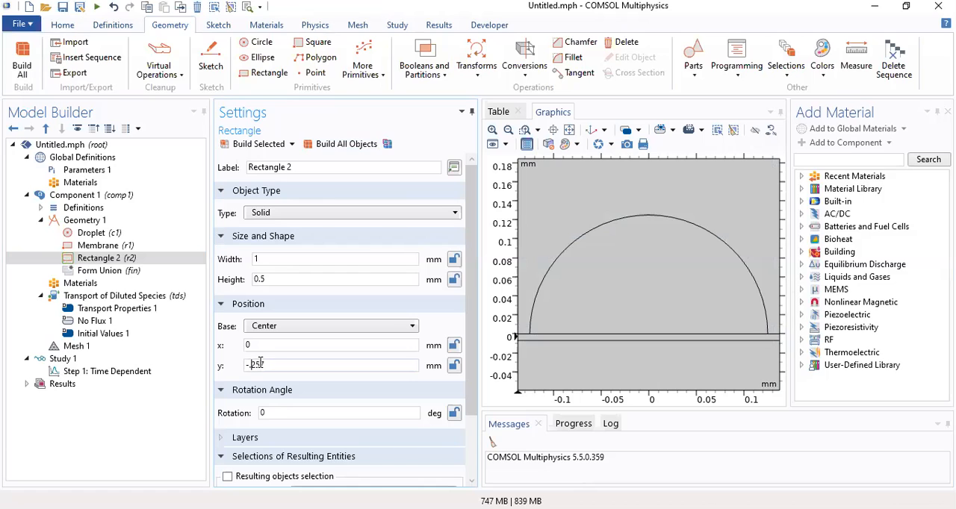
pyautogui.click(343, 144)
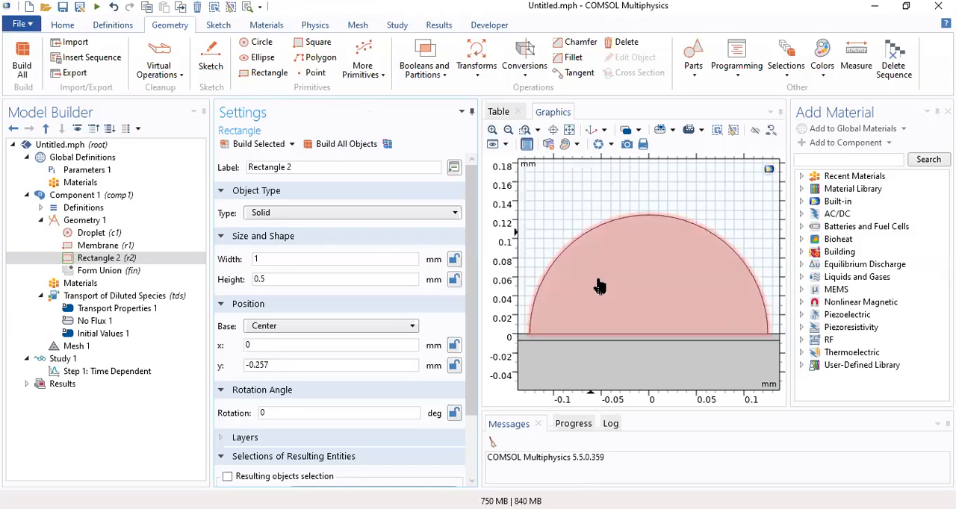
pyautogui.click(570, 131)
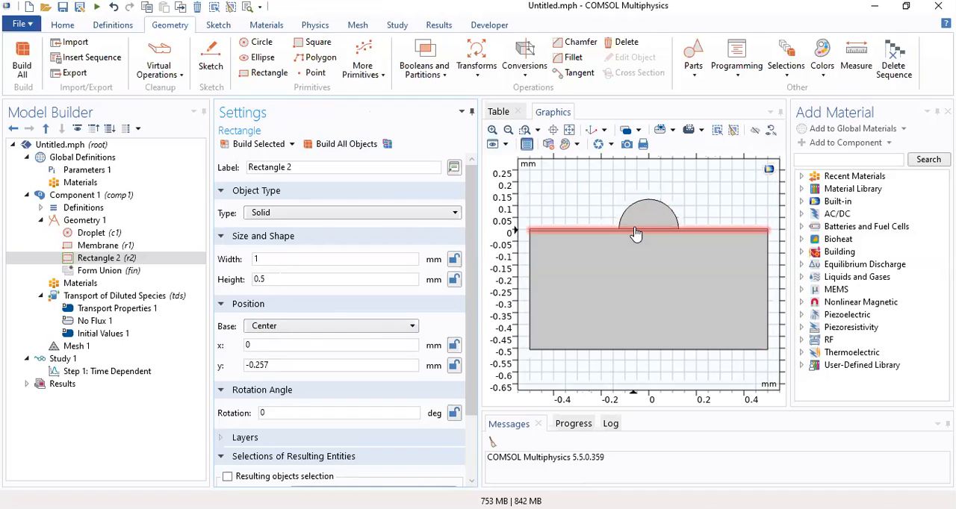
pyautogui.click(492, 131)
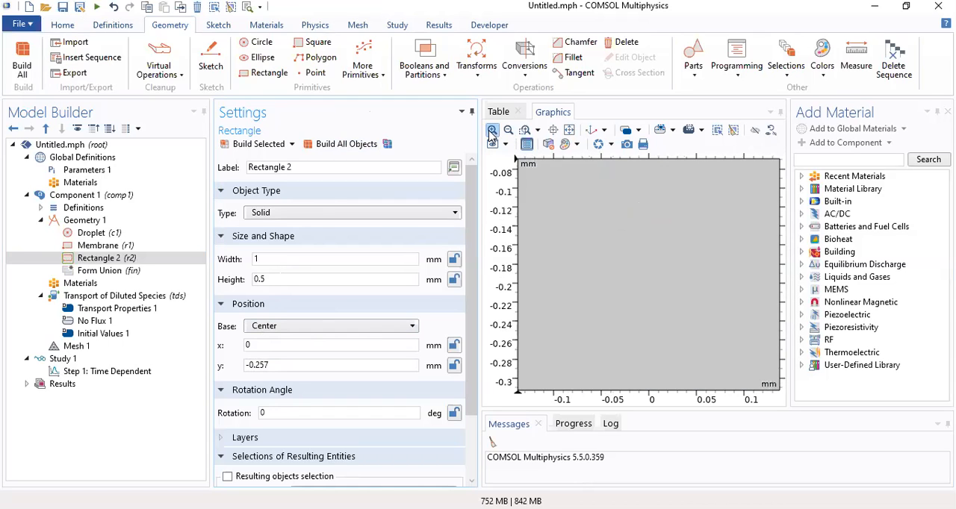
pyautogui.moveTo(631, 265); pyautogui.dragTo(630, 373, button='right')
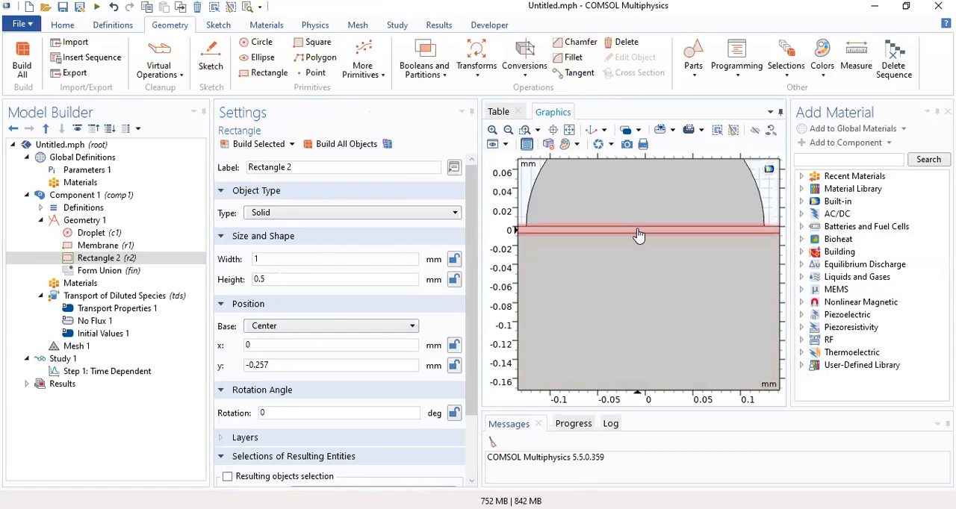
# Try a y position of -0.25 mm for the second rectangle, build all objects and inspect its overlap with the membrane
pyautogui.click(281, 366)
pyautogui.press('BackSpace')
pyautogui.write('0')
pyautogui.click(344, 149)
pyautogui.click(342, 148)
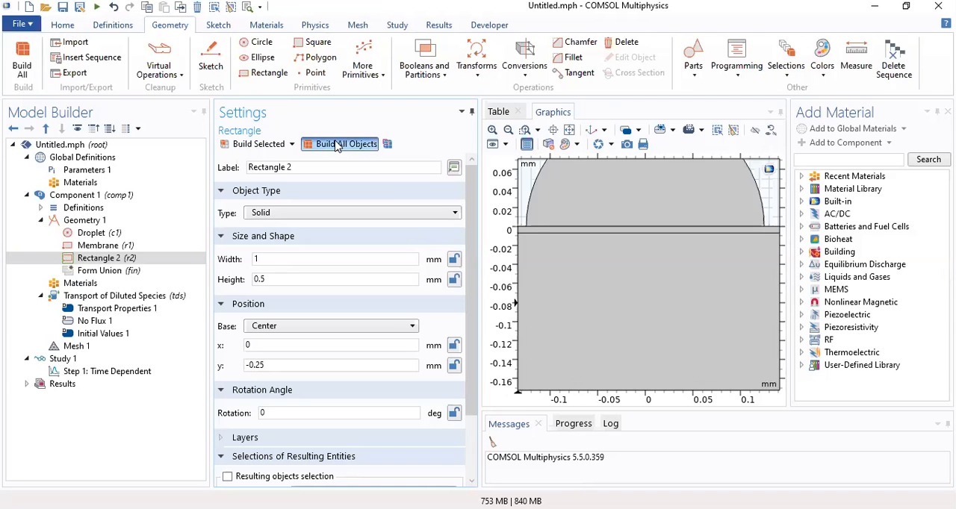
pyautogui.click(507, 131)
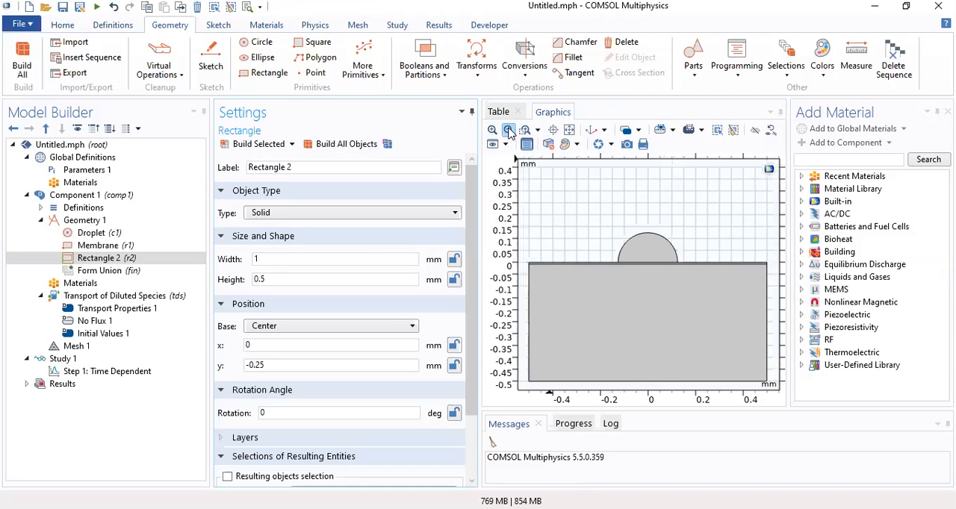
pyautogui.click(493, 130)
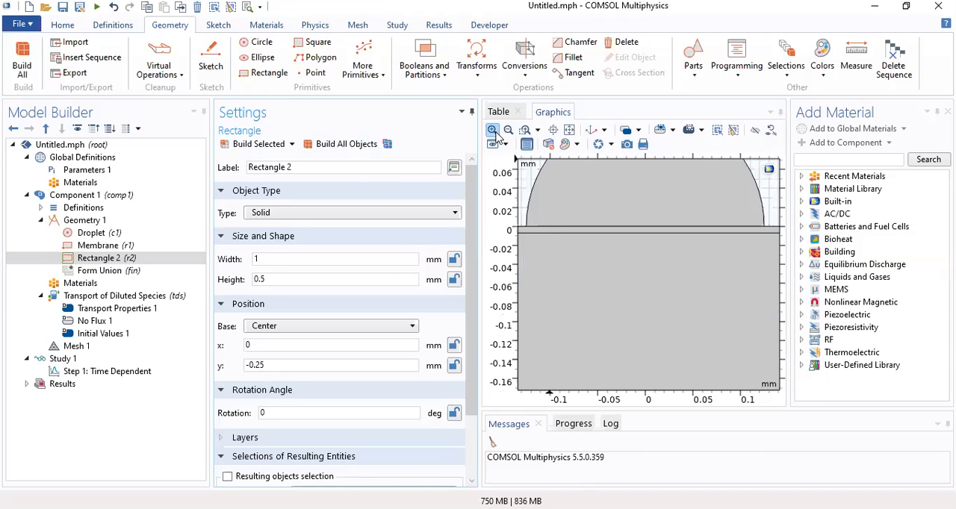
# Try a y position of -0.245 mm for the second rectangle and build all objects
pyautogui.click(269, 366)
pyautogui.press('BackSpace')
pyautogui.press('BackSpace')
pyautogui.press('BackSpace')
pyautogui.press('BackSpace')
pyautogui.write('.250')
pyautogui.press('BackSpace')
pyautogui.press('BackSpace')
pyautogui.write('45')
pyautogui.click(360, 145)
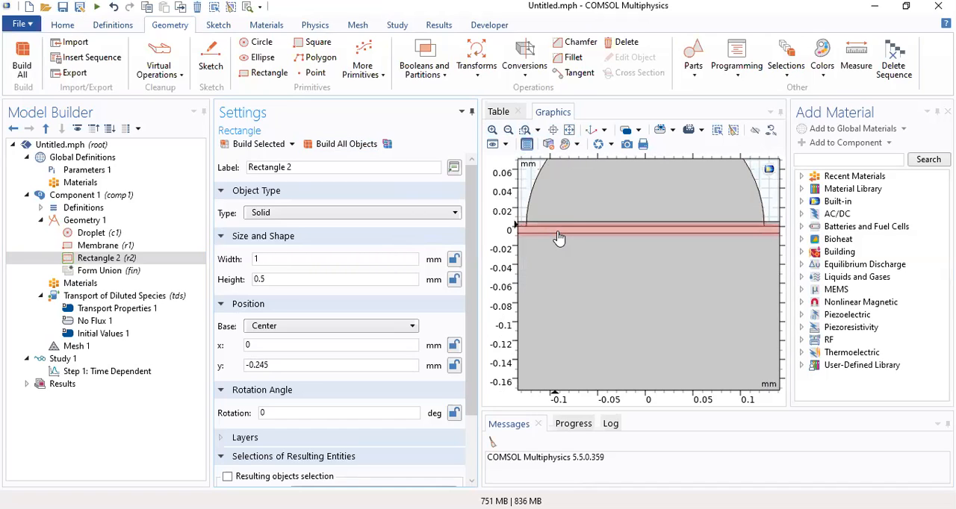
# Set the second rectangle's y position to -0.257 mm and rebuild all objects, showing the full geometry
pyautogui.click(291, 365)
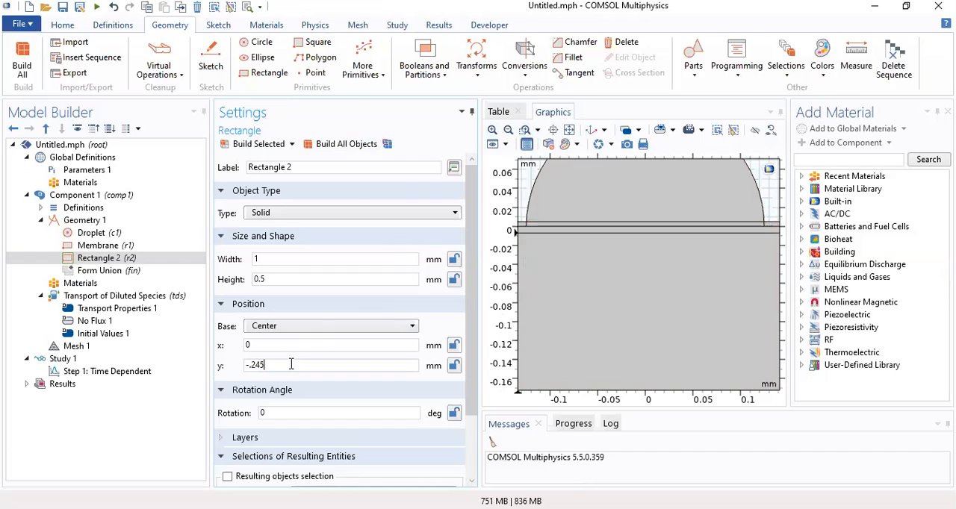
pyautogui.press('BackSpace')
pyautogui.press('BackSpace')
pyautogui.write('57')
pyautogui.click(340, 144)
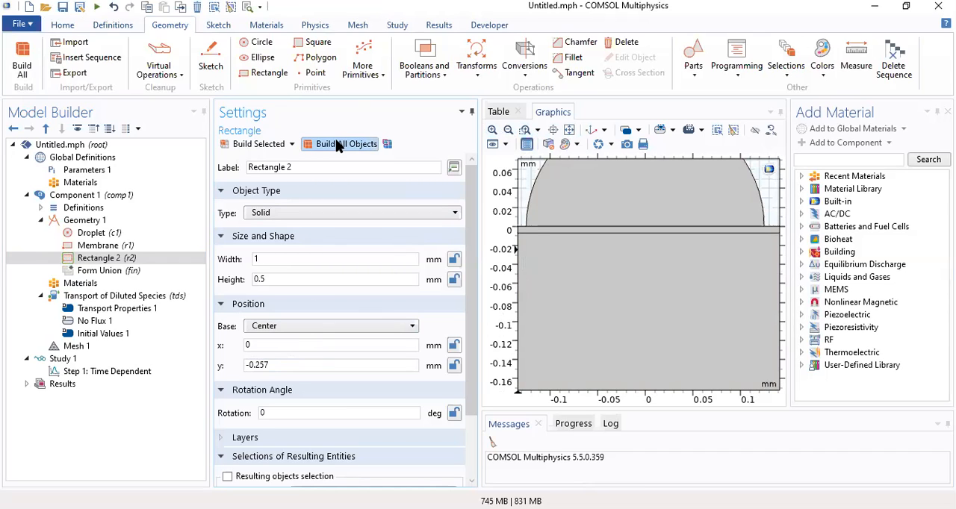
pyautogui.click(570, 131)
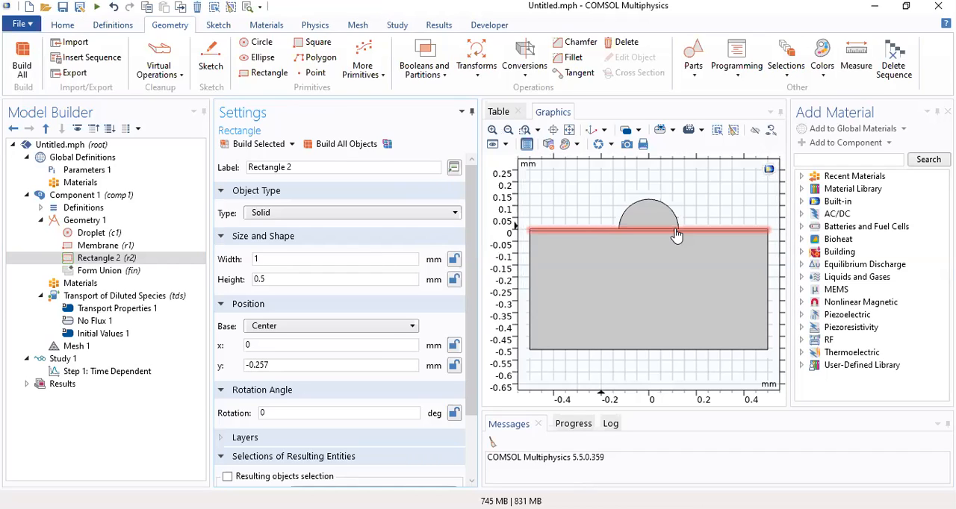
# Rename the second rectangle as Water Layer and build all objects
pyautogui.moveTo(296, 170); pyautogui.dragTo(240, 166)
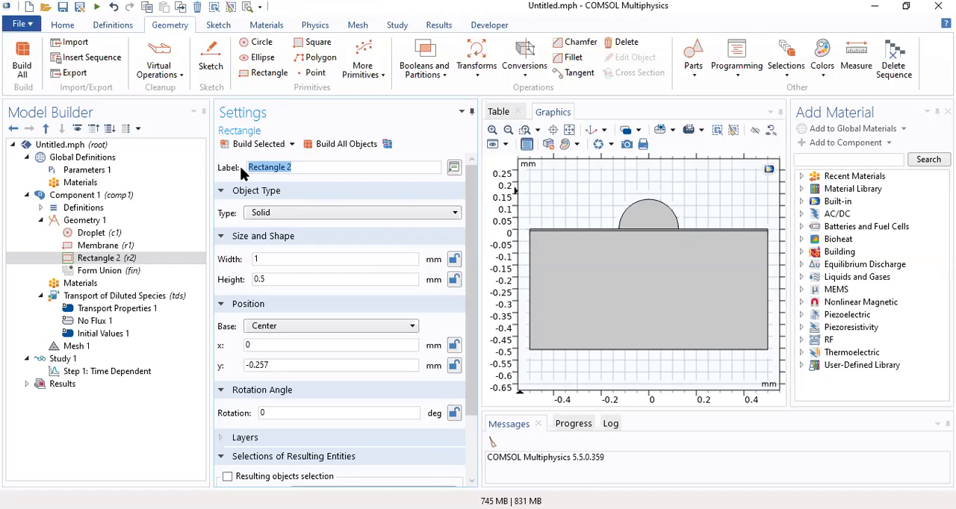
pyautogui.write('Water Layer')
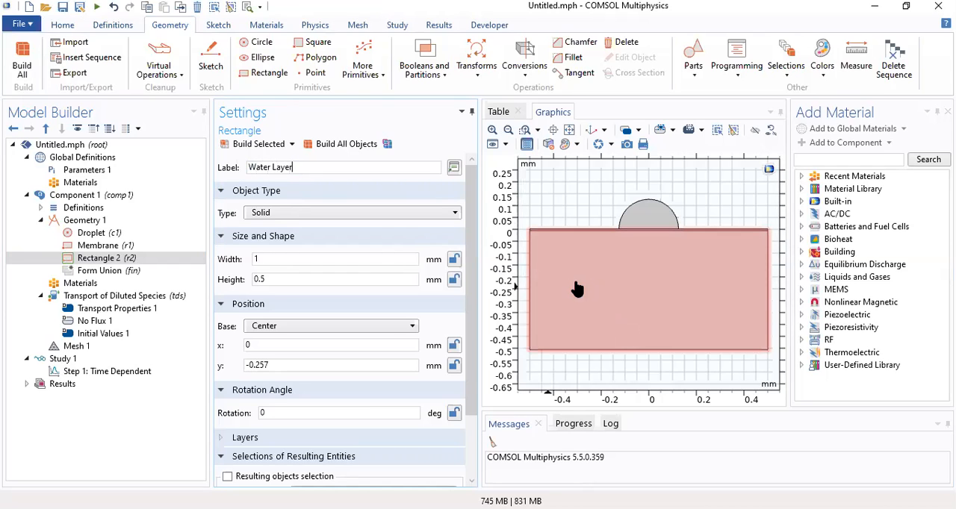
pyautogui.click(333, 145)
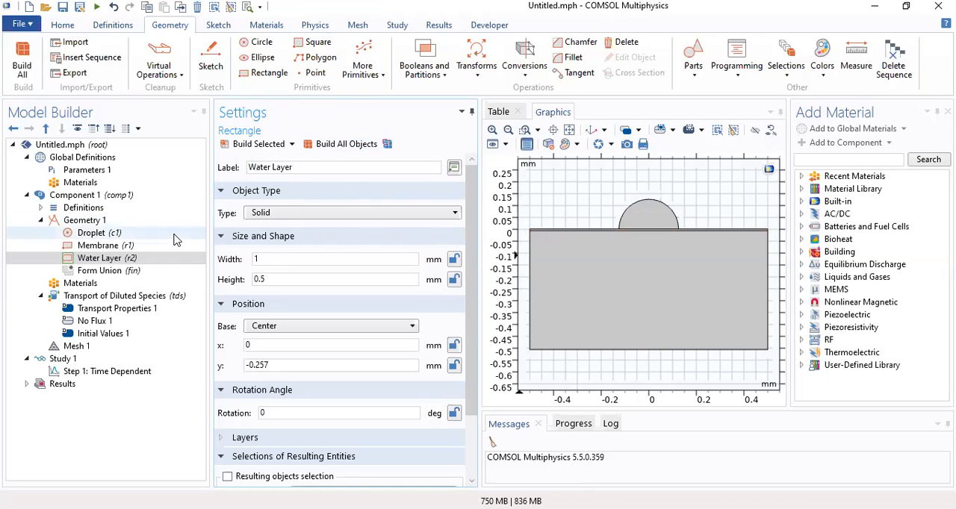
# Add the built-in material "Water, liquid" to Component 1
pyautogui.click(98, 284)
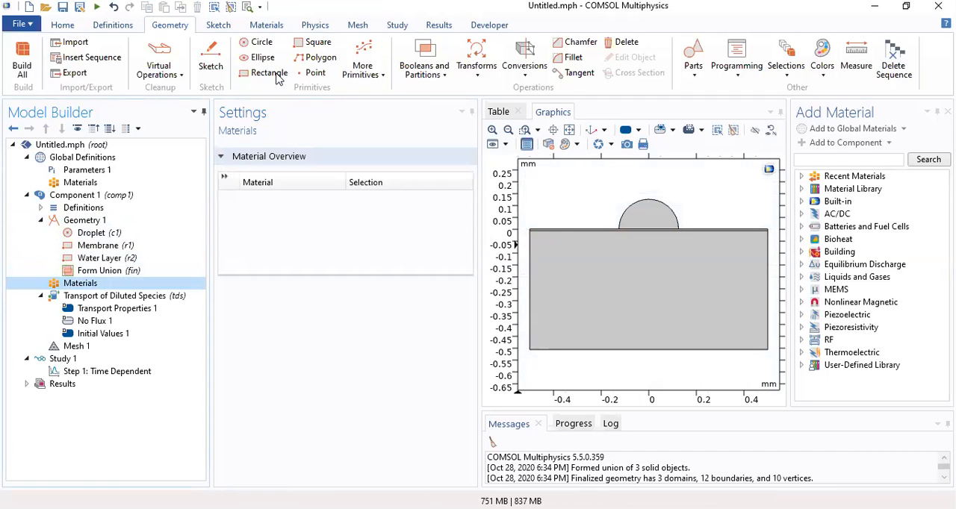
pyautogui.click(266, 25)
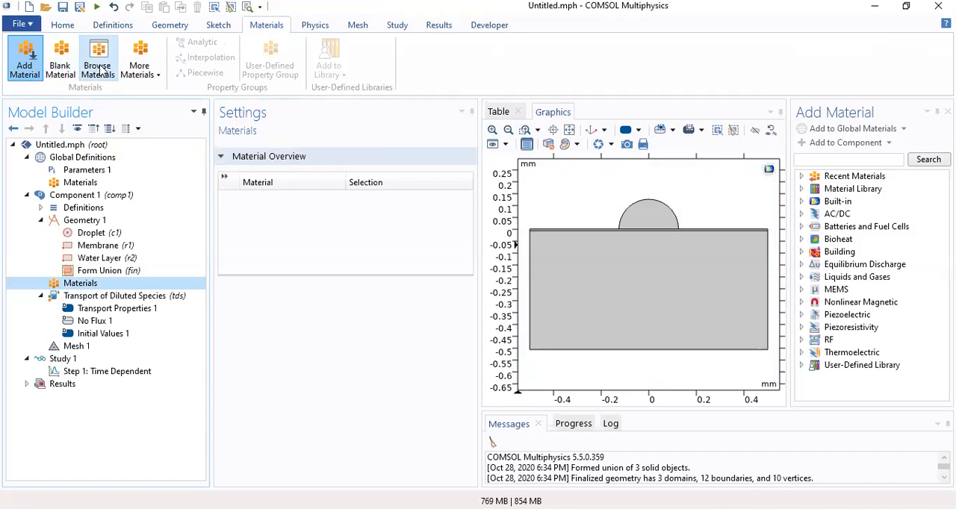
pyautogui.click(800, 201)
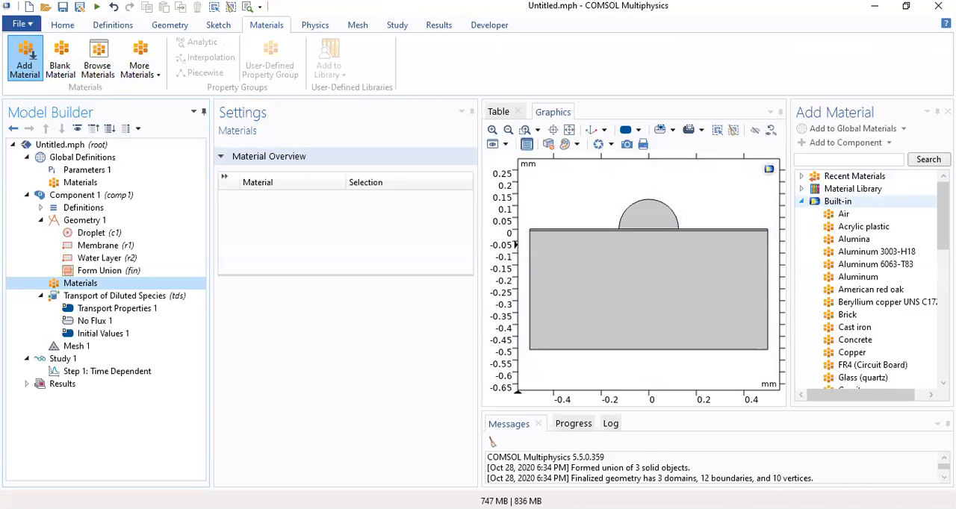
pyautogui.scroll(-7, 800, 200)
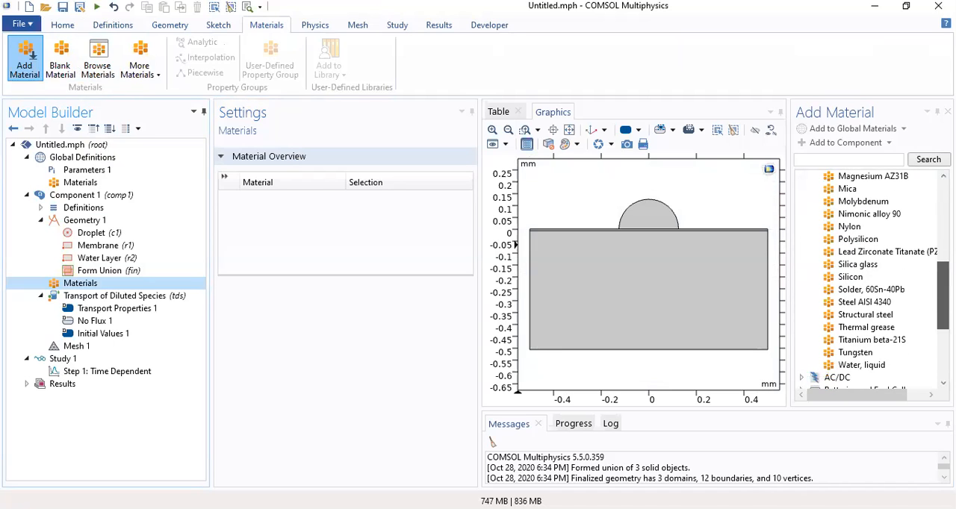
pyautogui.click(861, 365)
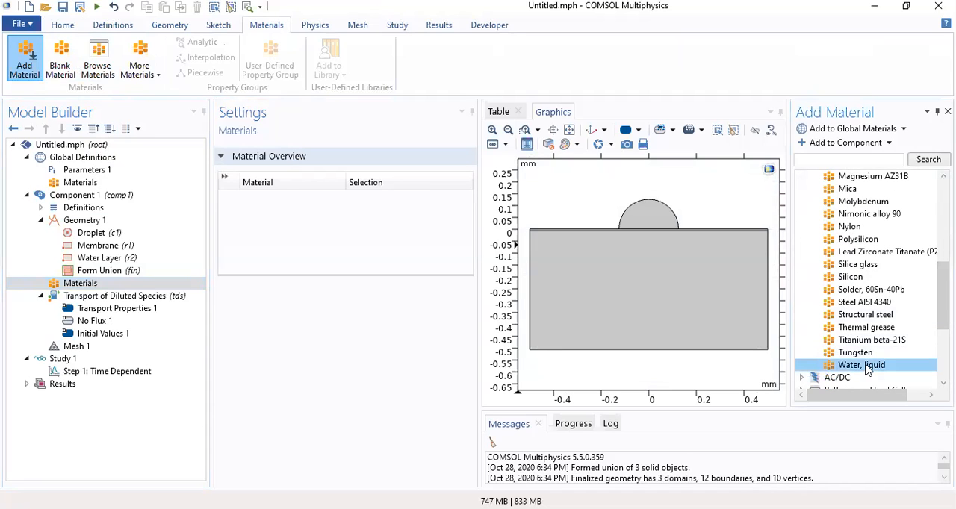
pyautogui.click(879, 142)
pyautogui.click(870, 159)
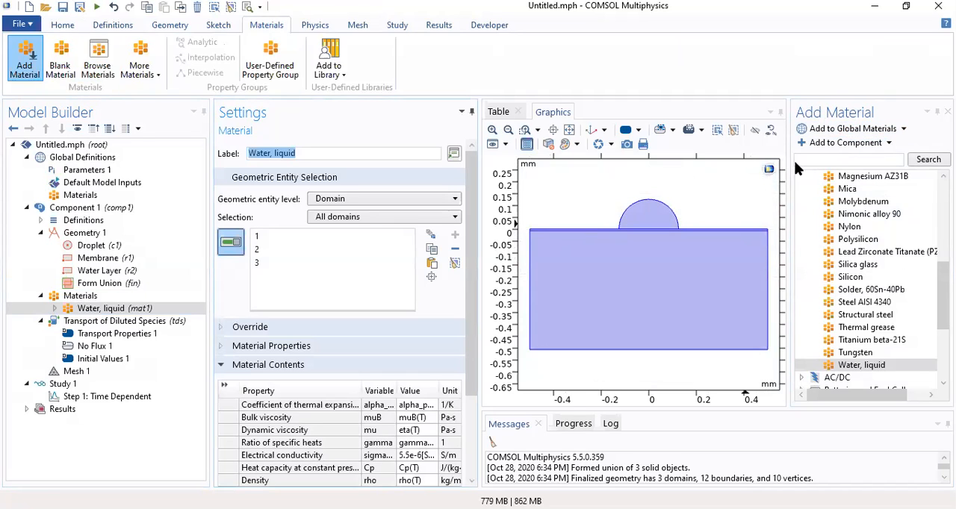
# Remove the thin membrane domain from the water material's selection, leaving only the droplet and water layer assigned
pyautogui.click(589, 230)
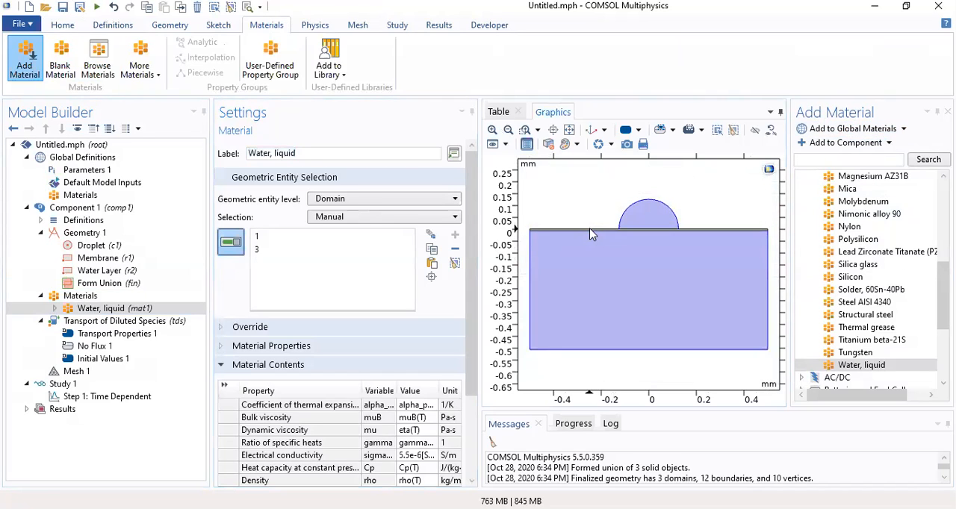
pyautogui.click(492, 130)
pyautogui.moveTo(768, 263); pyautogui.dragTo(760, 419, button='right')
pyautogui.moveTo(699, 163); pyautogui.dragTo(692, 305, button='right')
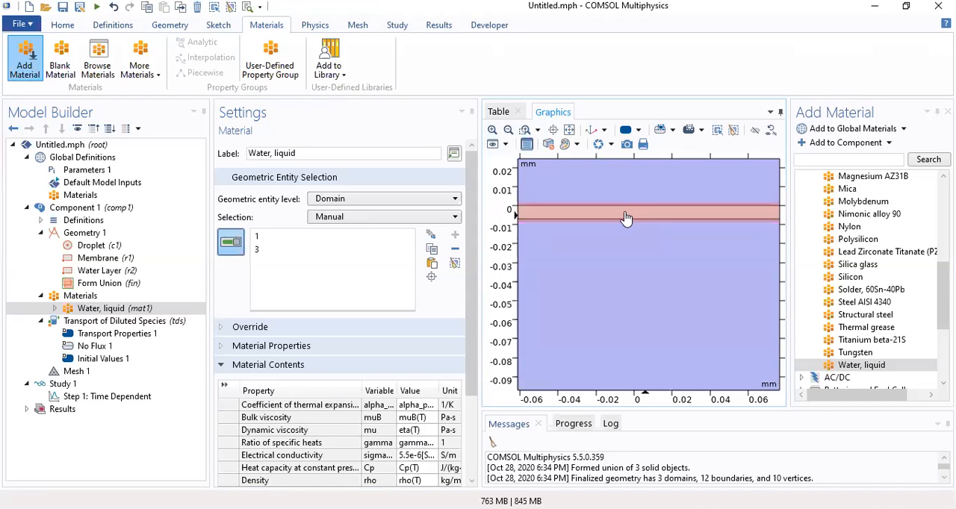
pyautogui.moveTo(472, 253); pyautogui.dragTo(470, 219)
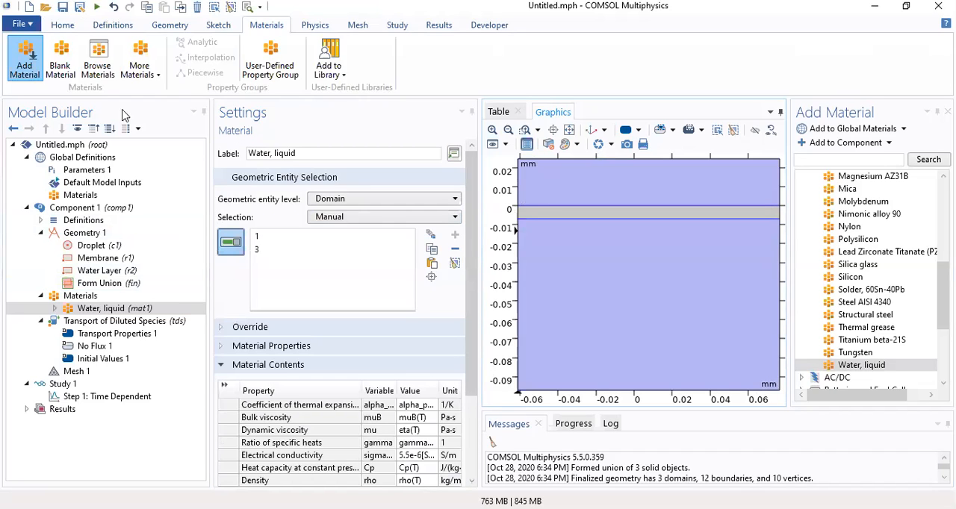
# Add a blank material and assign it to the membrane domain
pyautogui.click(66, 59)
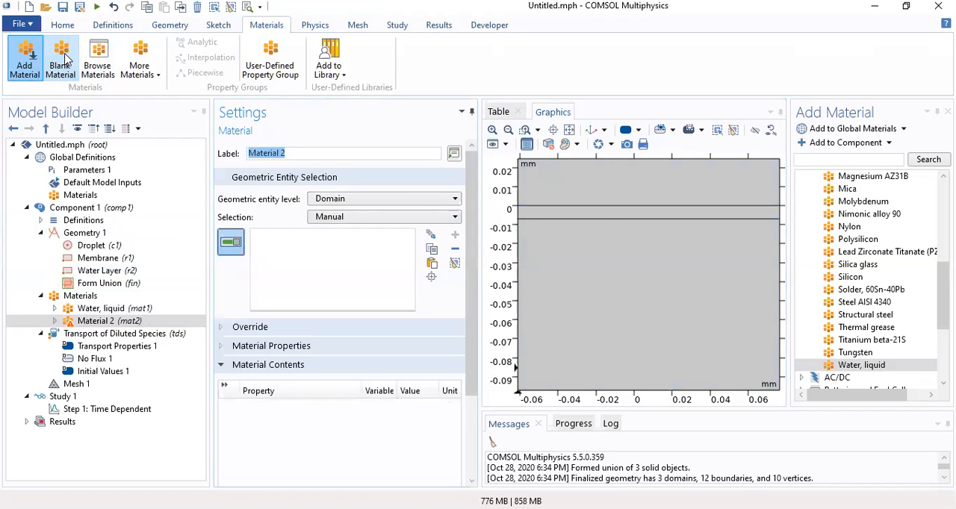
pyautogui.click(605, 215)
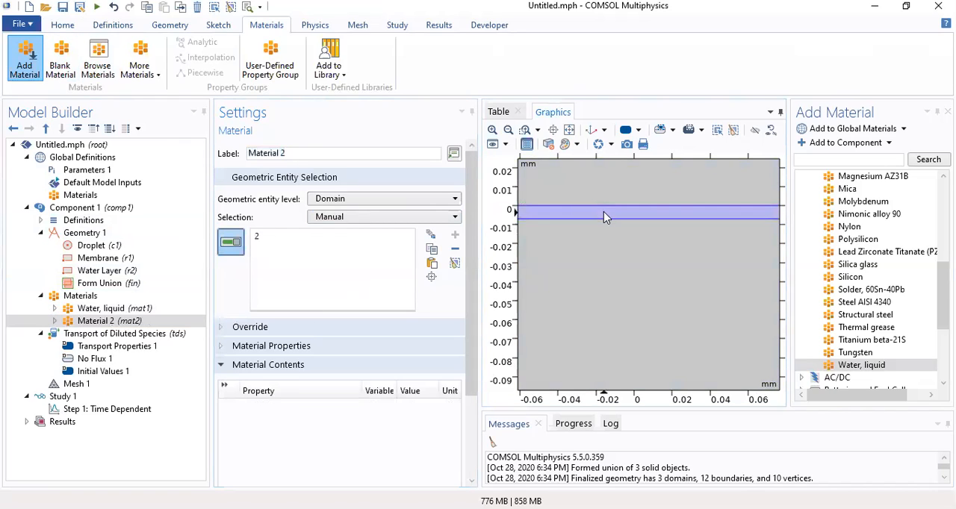
# Add the basic properties Density, Dynamic Viscosity and Porosity to the membrane's blank material
pyautogui.moveTo(472, 210); pyautogui.dragTo(469, 298)
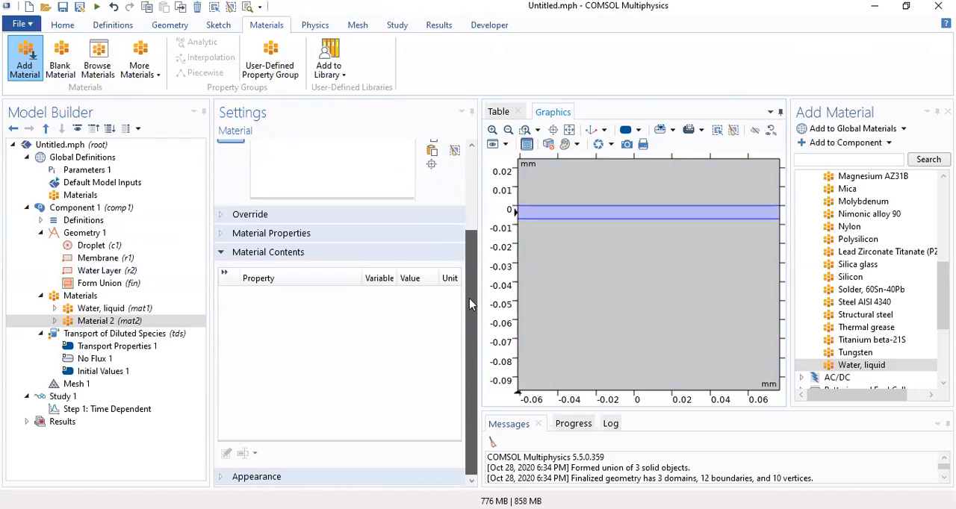
pyautogui.click(221, 233)
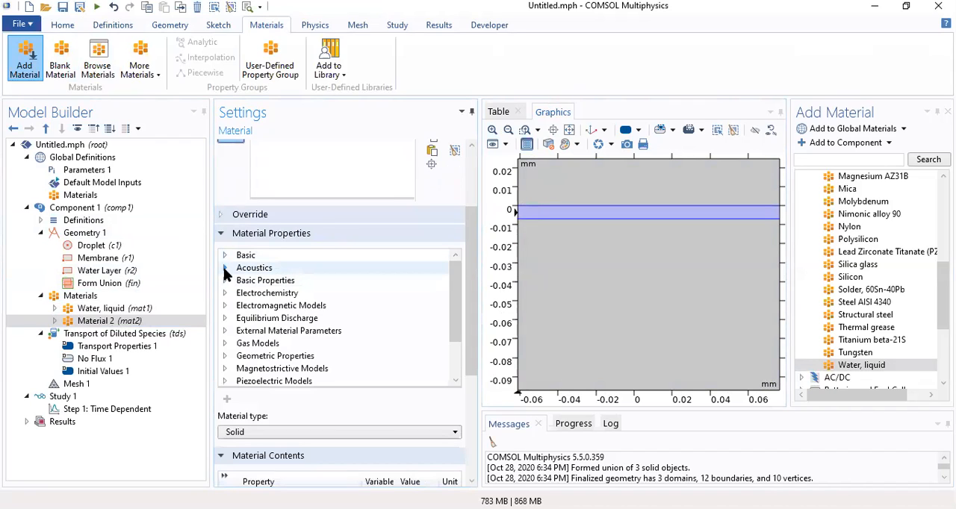
pyautogui.click(225, 280)
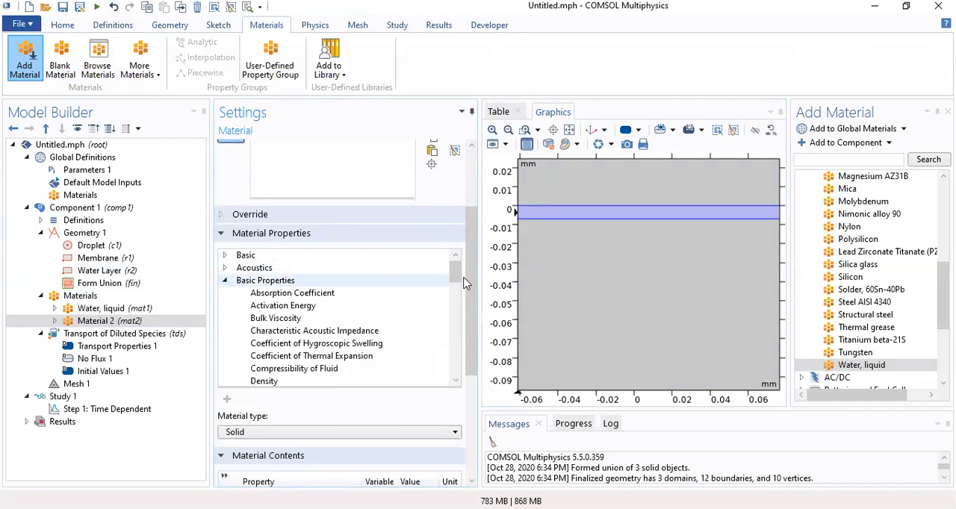
pyautogui.moveTo(458, 270); pyautogui.dragTo(460, 280)
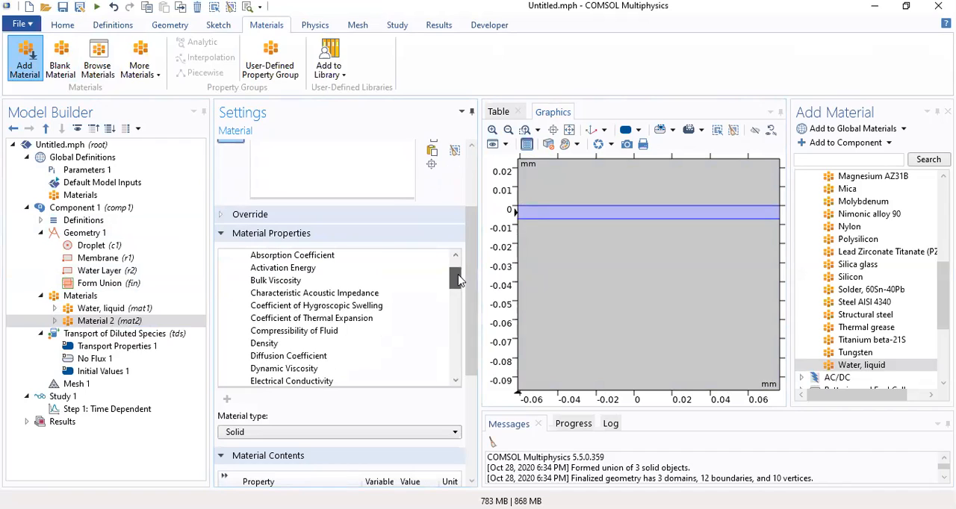
pyautogui.click(309, 344)
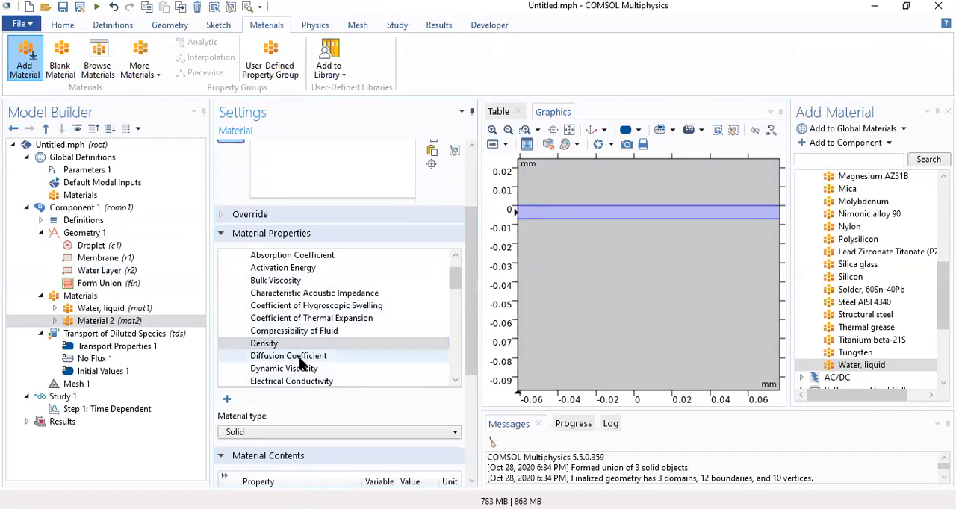
pyautogui.click(299, 368)
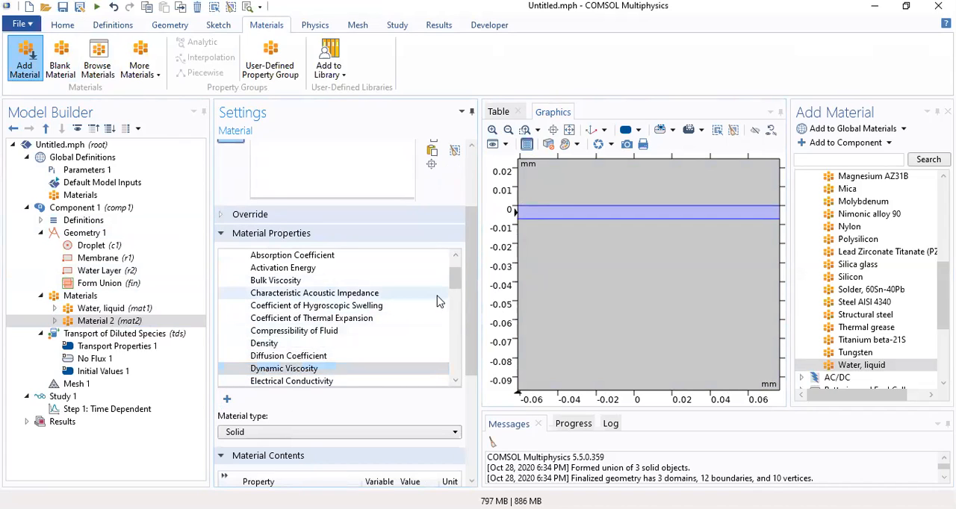
pyautogui.moveTo(457, 283); pyautogui.dragTo(454, 324)
pyautogui.click(323, 295)
pyautogui.click(229, 403)
pyautogui.moveTo(475, 298); pyautogui.dragTo(473, 391)
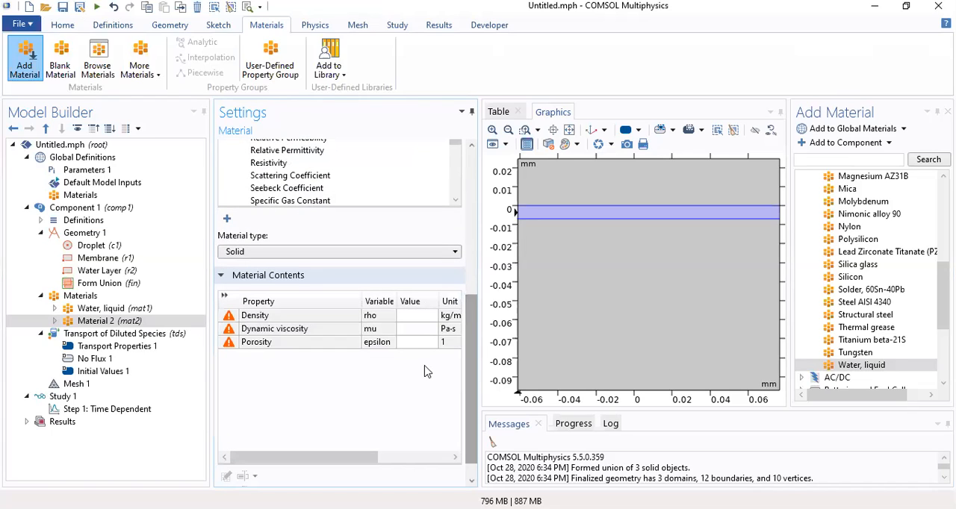
# Enter the membrane material's property values: porosity 0.15, density 1110, and a dynamic viscosity range starting at 0.002
pyautogui.click(415, 344)
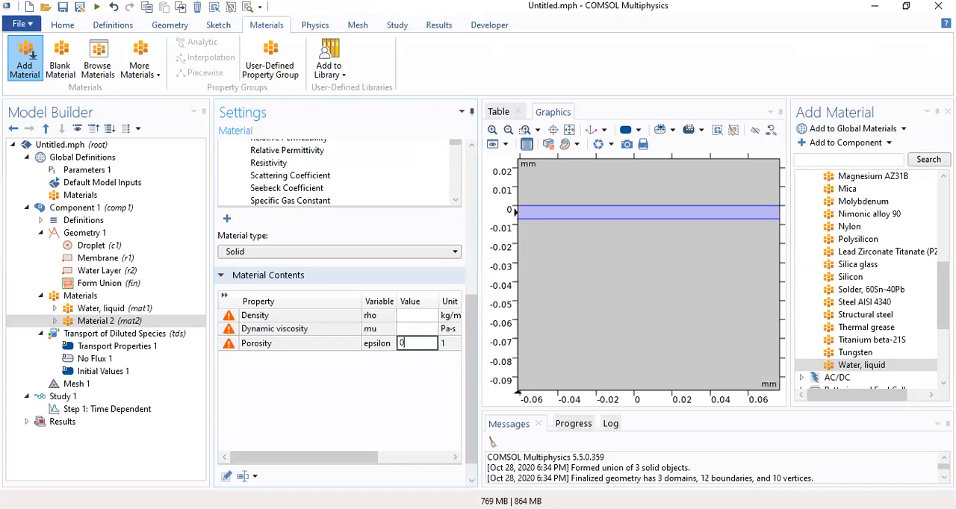
pyautogui.click(410, 330)
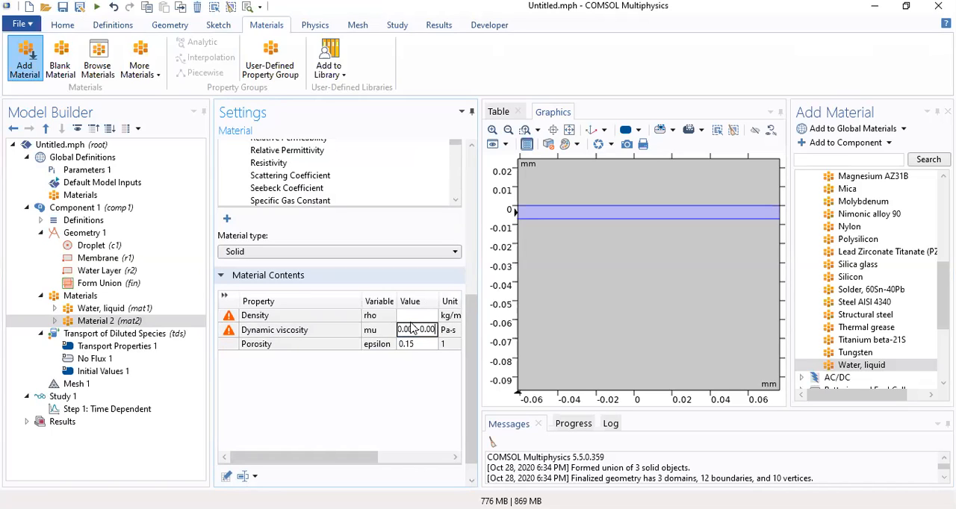
pyautogui.click(415, 316)
pyautogui.click(414, 315)
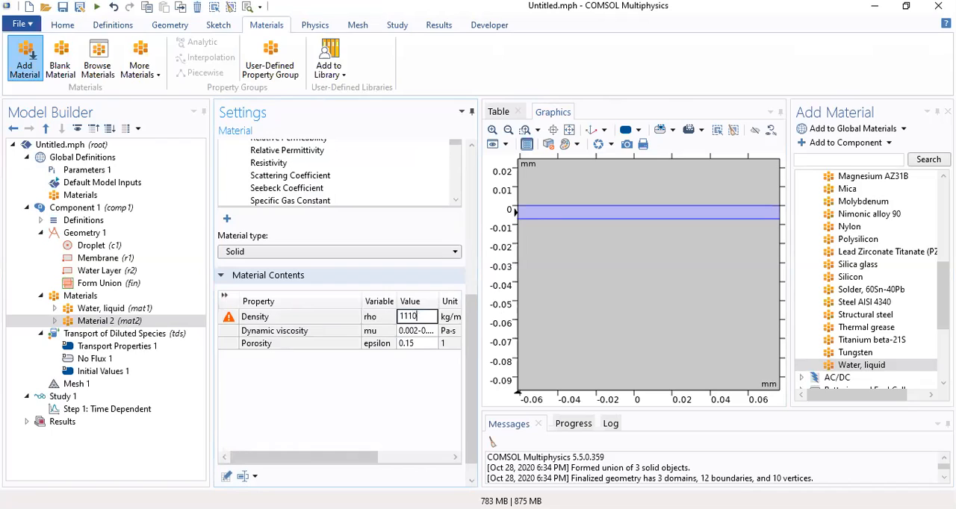
pyautogui.click(413, 418)
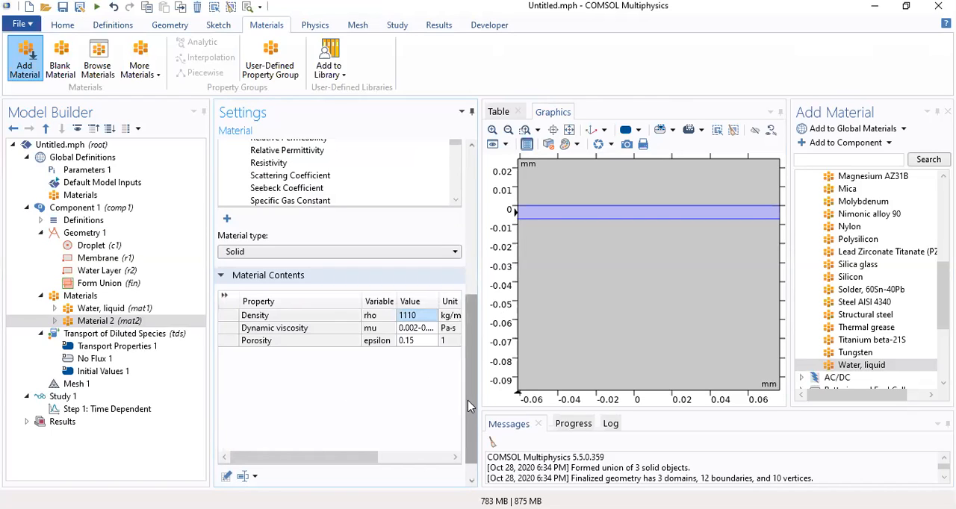
pyautogui.moveTo(467, 400); pyautogui.dragTo(502, 273)
pyautogui.scroll(-5, 439, 347)
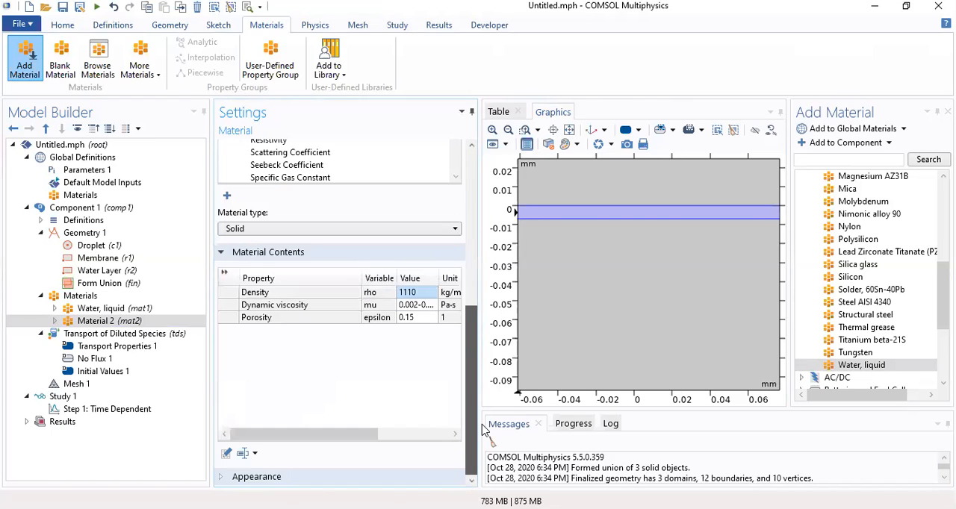
pyautogui.click(422, 318)
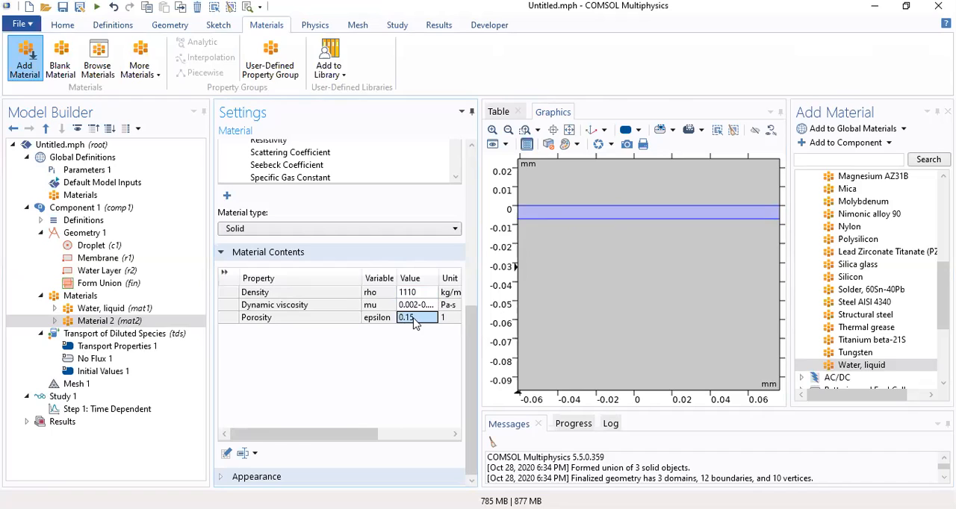
# Rename the membrane domain's blank material as Membrane
pyautogui.click(139, 322)
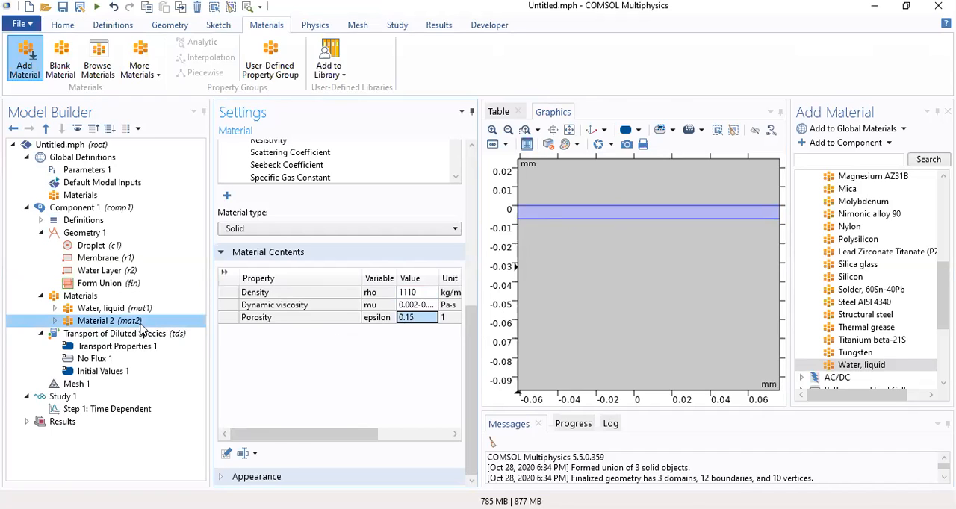
pyautogui.scroll(5, 469, 348)
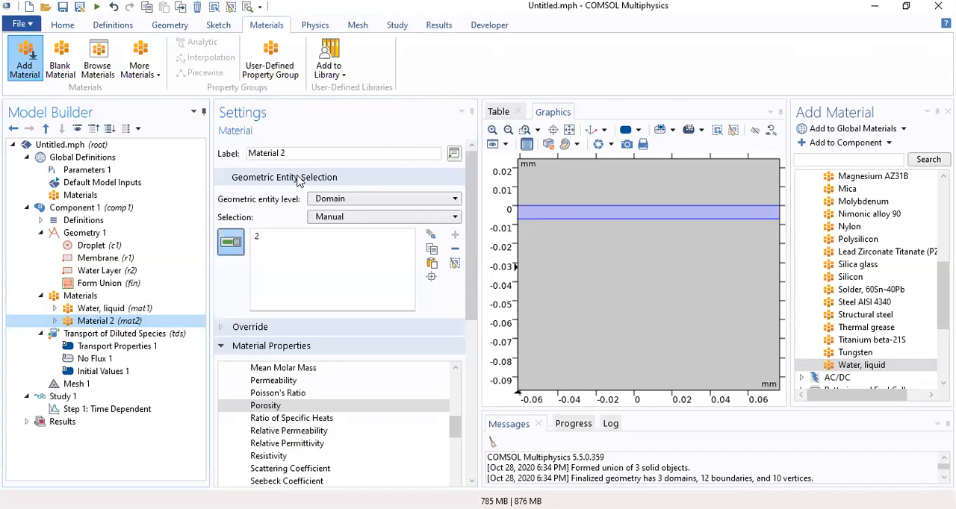
pyautogui.moveTo(391, 154); pyautogui.dragTo(168, 155)
pyautogui.write('Membrane')
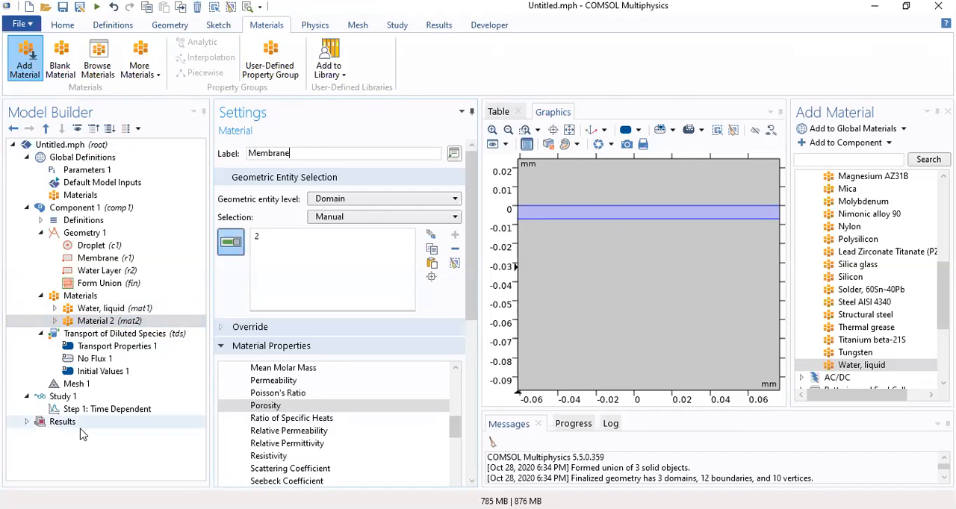
pyautogui.click(111, 428)
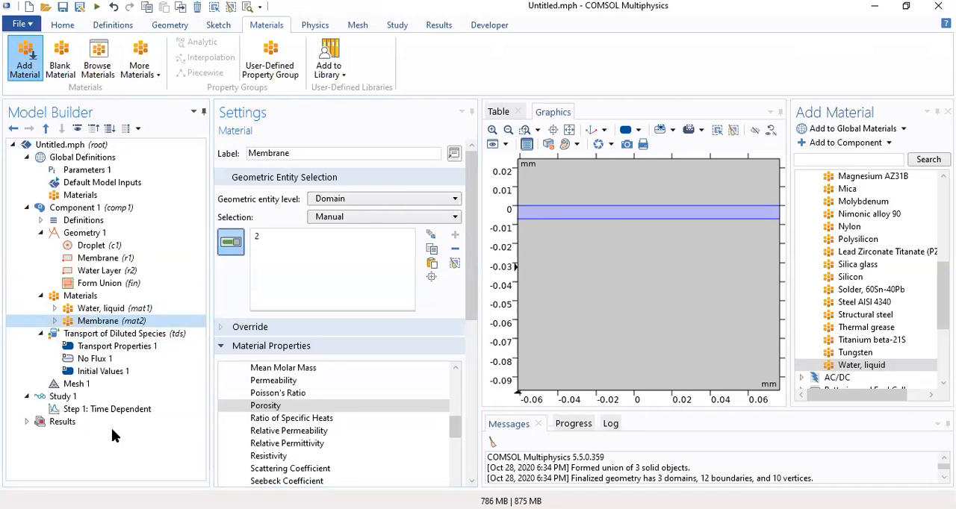
# Review the domain assignments of the water and membrane materials and the governing equation of the Transport of Diluted Species physics
pyautogui.click(568, 131)
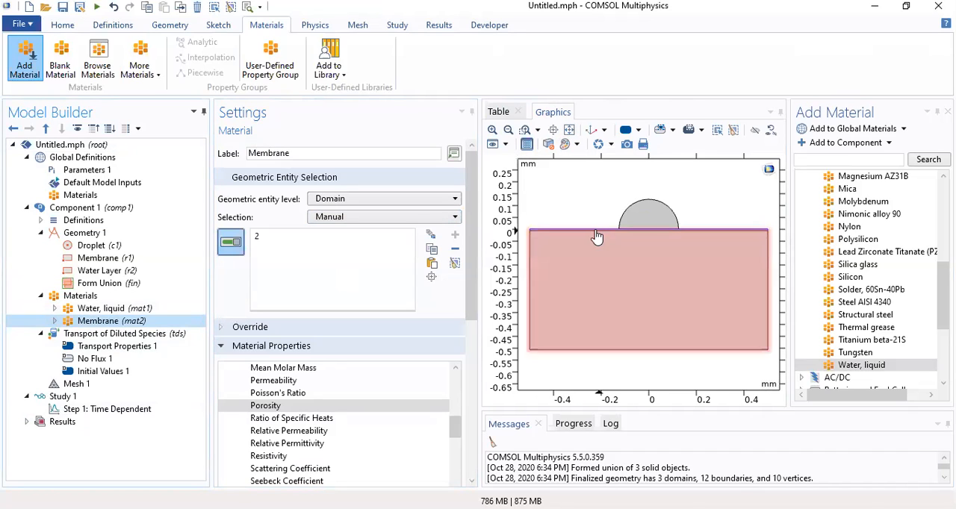
pyautogui.click(108, 310)
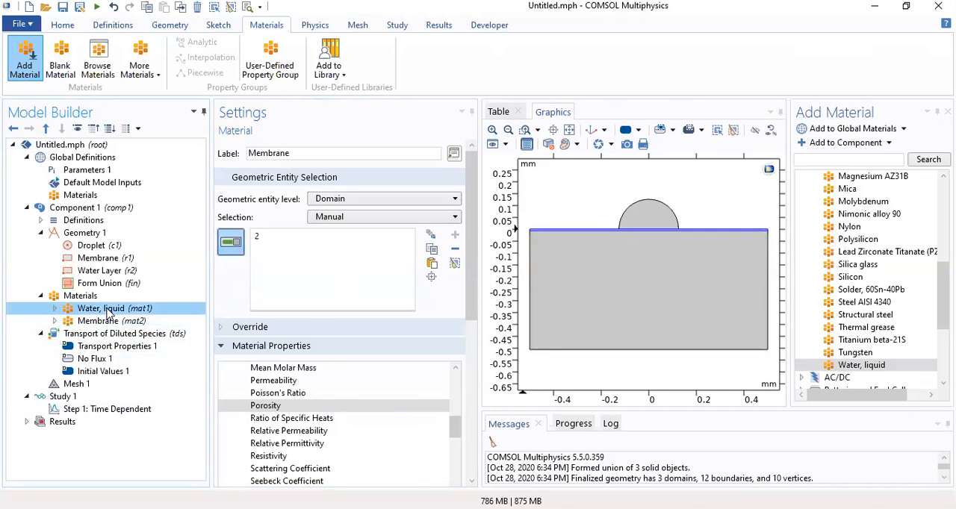
pyautogui.click(96, 322)
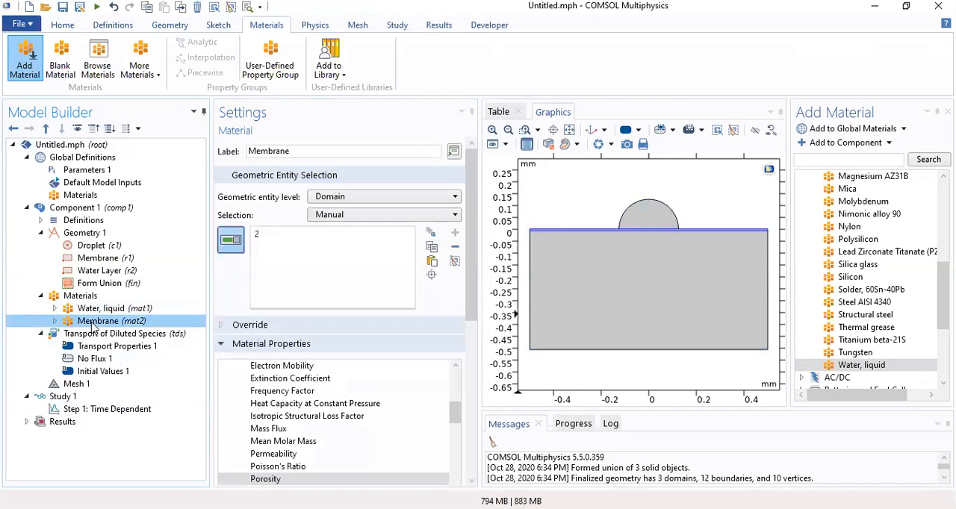
pyautogui.click(94, 336)
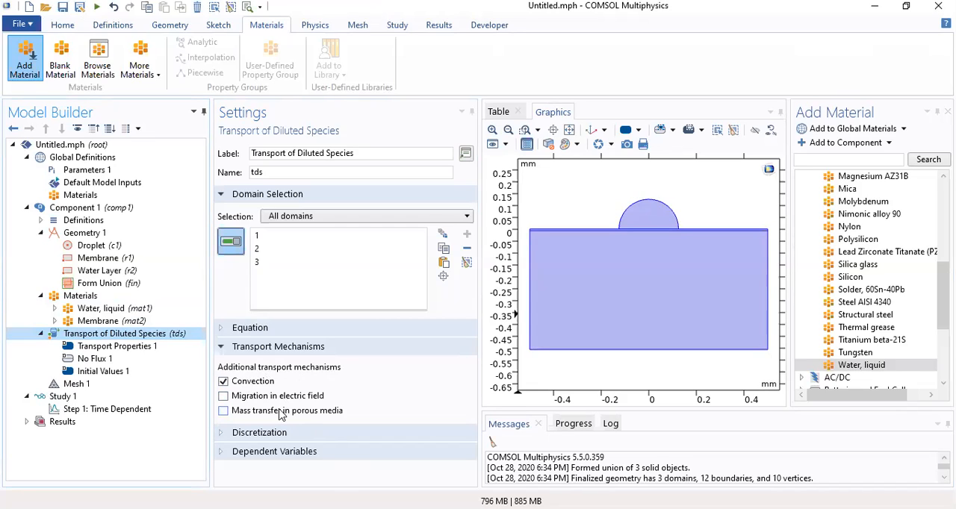
pyautogui.click(221, 329)
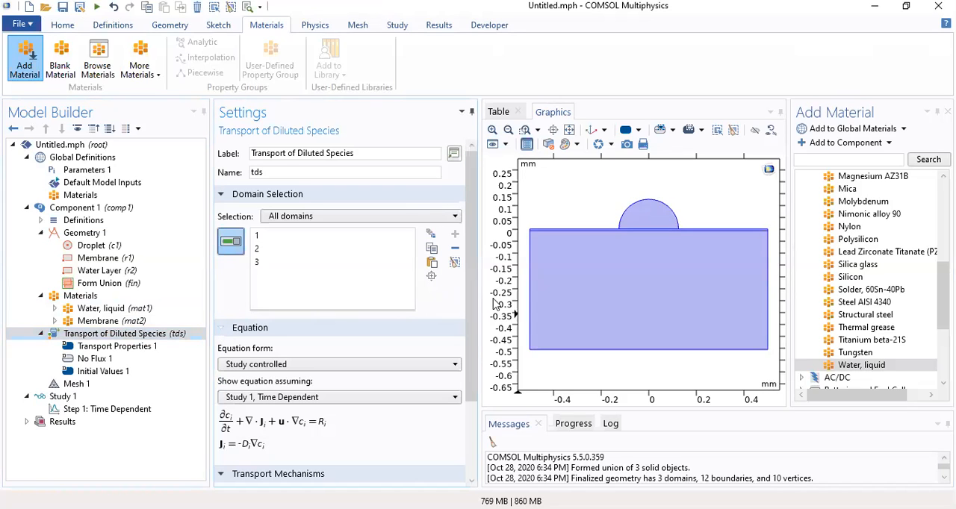
pyautogui.moveTo(469, 279); pyautogui.dragTo(466, 401)
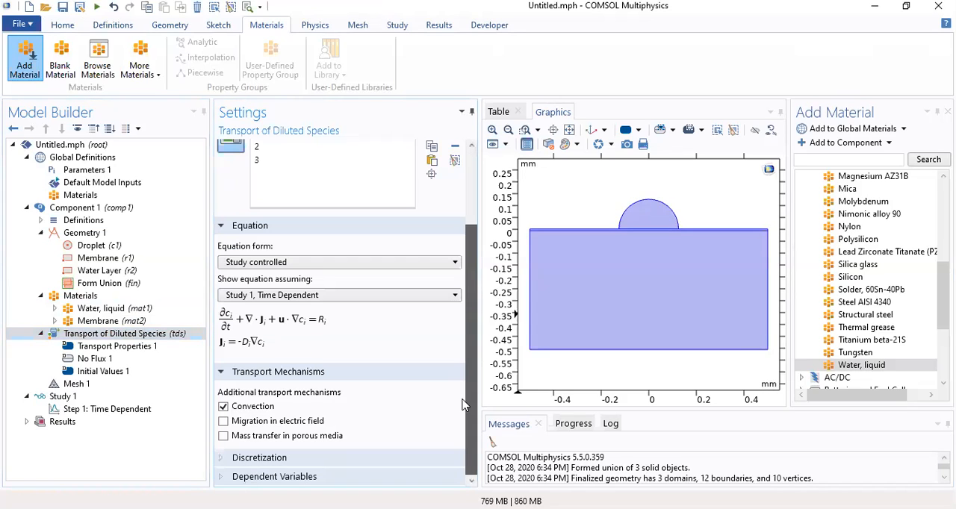
pyautogui.click(222, 226)
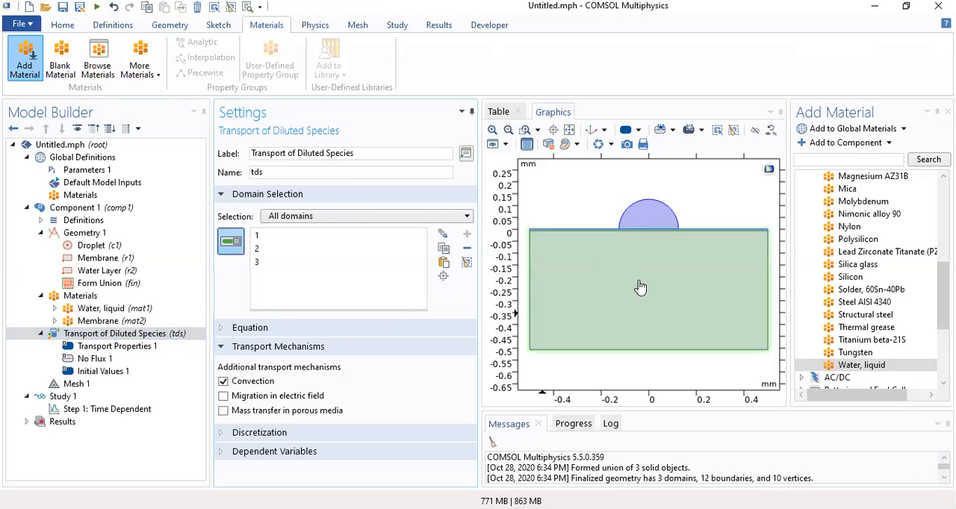
# In the transport properties, set the diffusion material to Water, liquid and the user-defined diffusion coefficient to 1e-10[m^2/s]
pyautogui.click(102, 348)
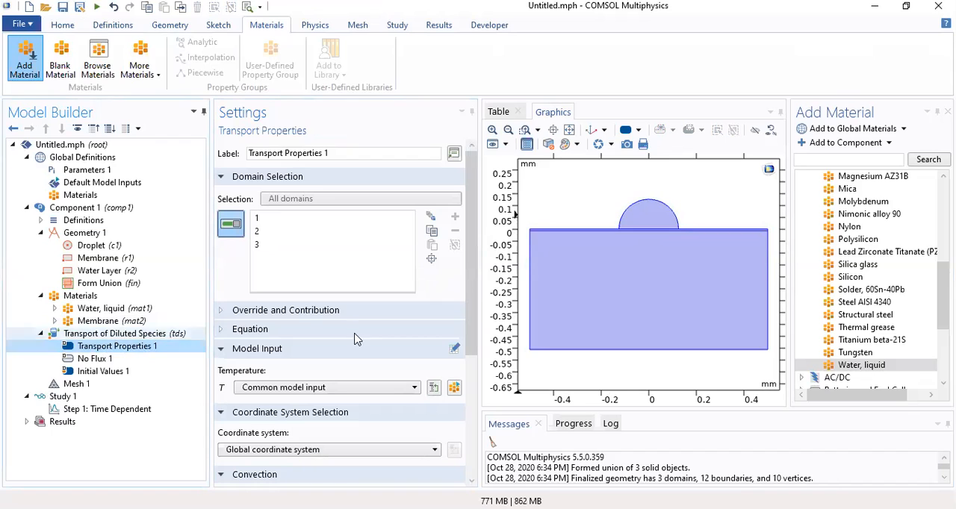
pyautogui.scroll(-1, 471, 247)
pyautogui.scroll(-5, 470, 247)
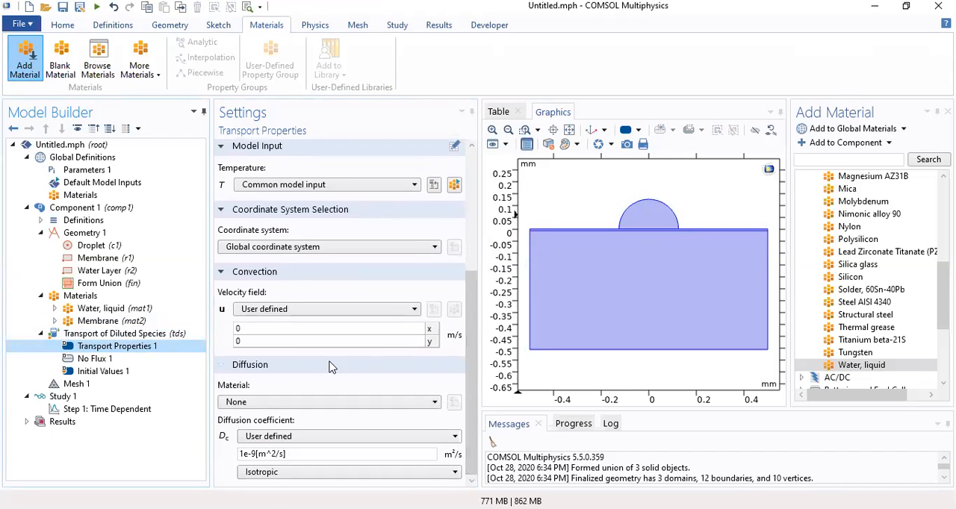
pyautogui.click(321, 404)
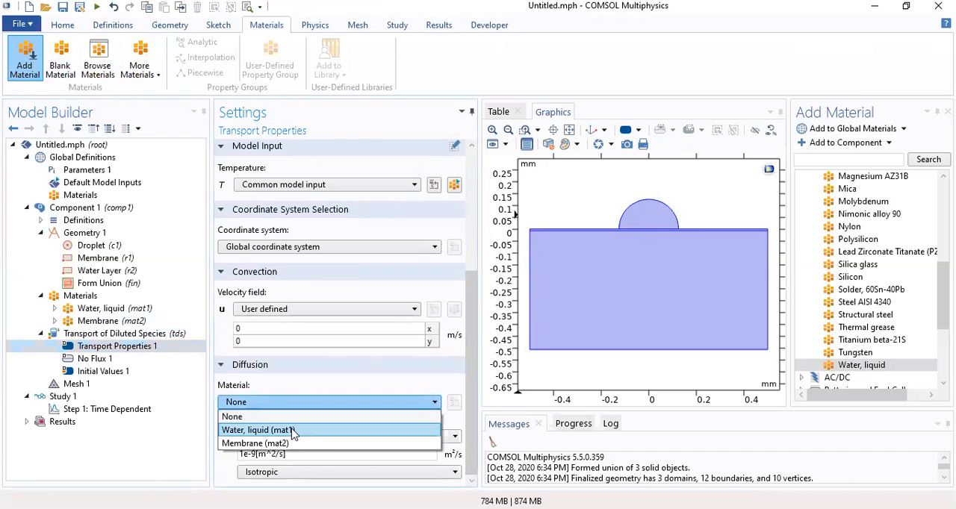
pyautogui.click(293, 431)
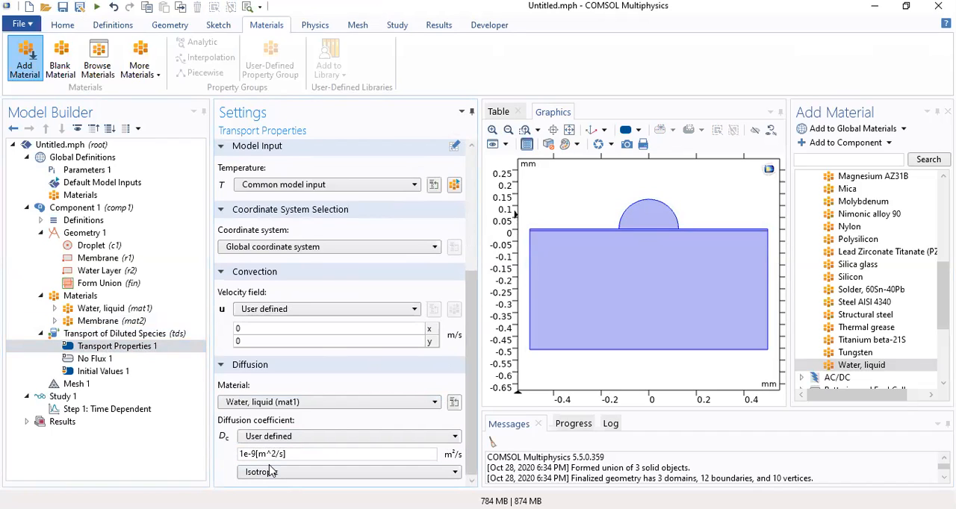
pyautogui.press('BackSpace')
pyautogui.write('10')
pyautogui.click(313, 453)
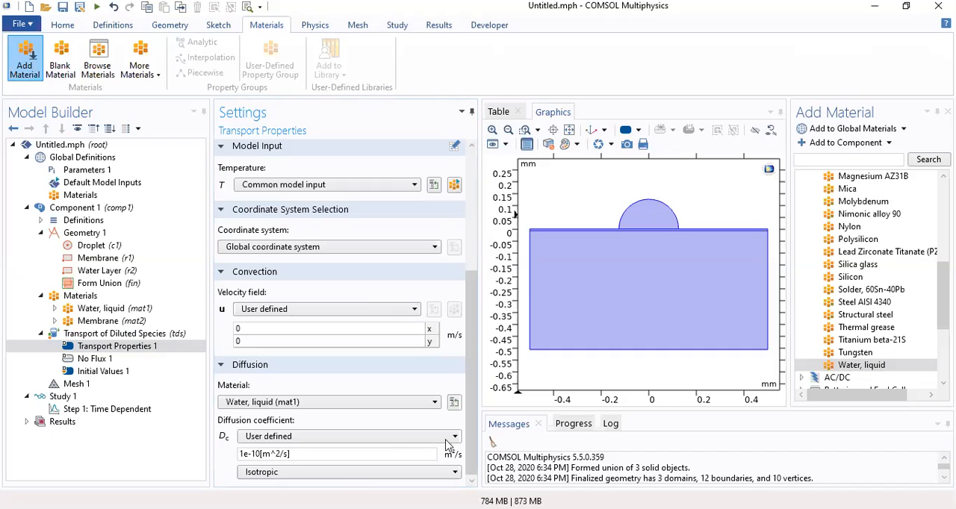
pyautogui.click(323, 453)
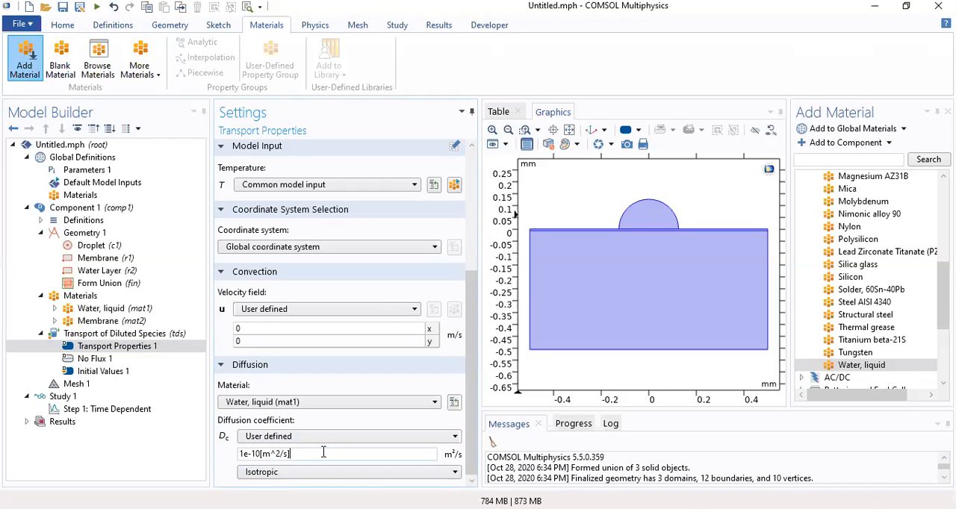
pyautogui.write('-2.178^')
pyautogui.write('-0.0001t')
pyautogui.moveTo(354, 453); pyautogui.dragTo(291, 457)
pyautogui.press('BackSpace')
# Examine the No Flux boundaries, the transport properties and the initial concentration of the diluted species physics
pyautogui.click(141, 345)
pyautogui.click(112, 359)
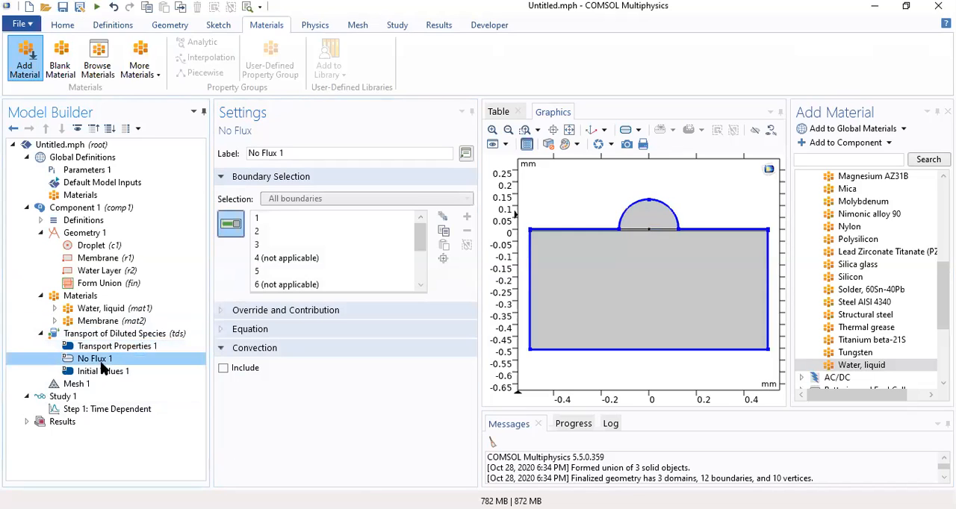
pyautogui.click(105, 349)
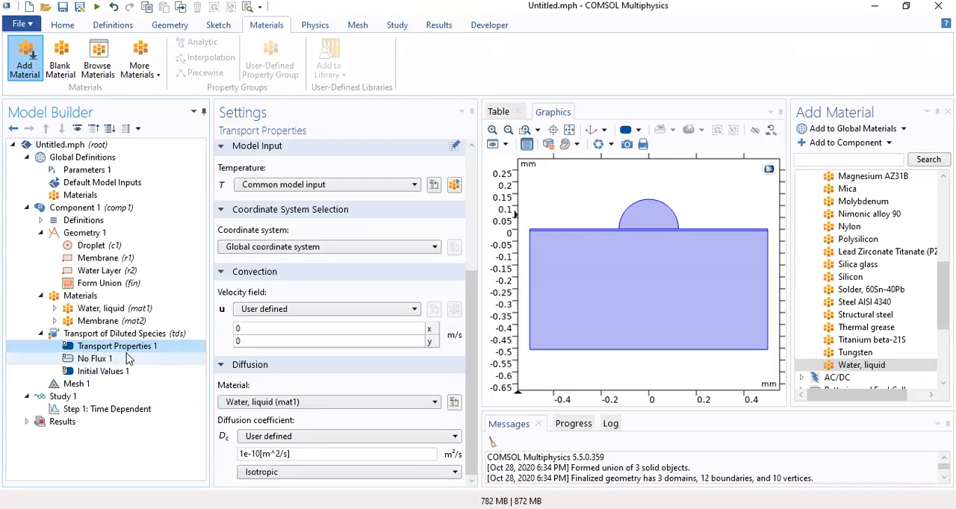
pyautogui.click(112, 372)
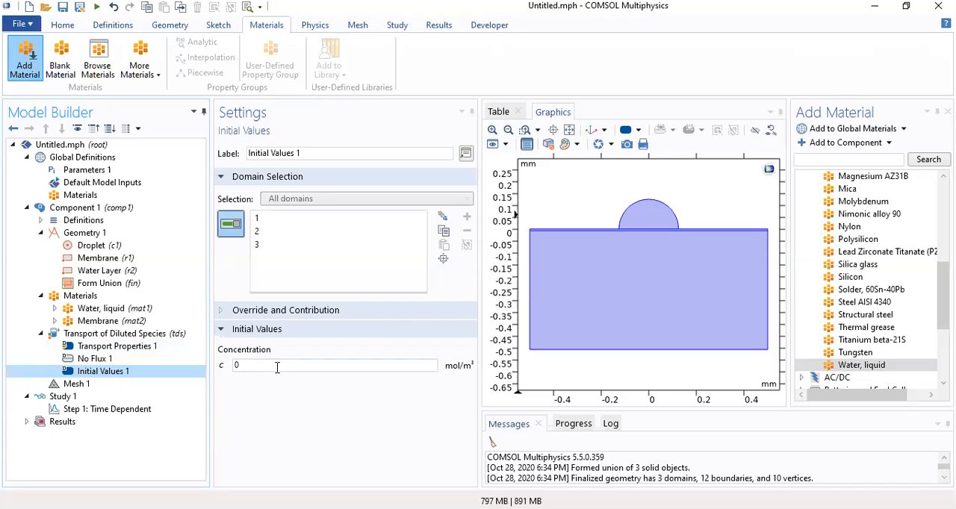
pyautogui.click(652, 257)
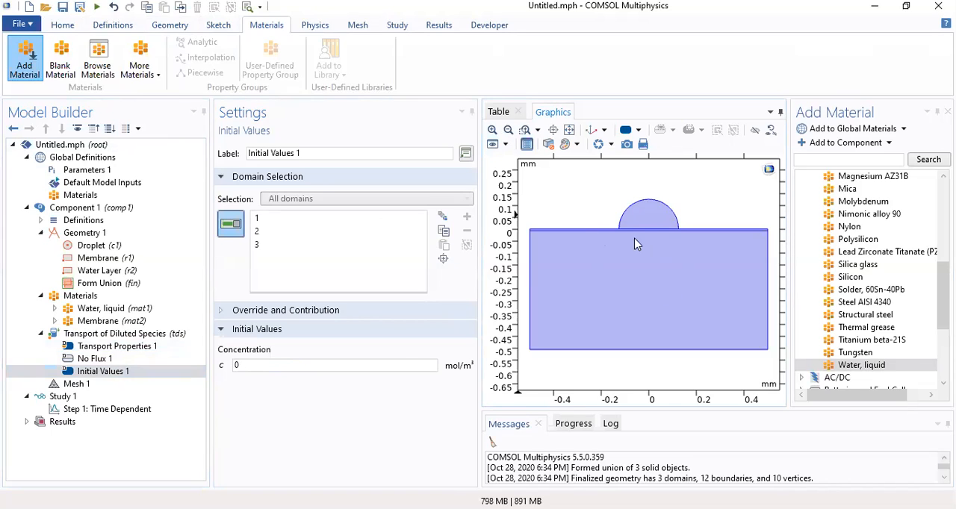
# Add a Concentration boundary condition and assign it to the two upper arcs of the droplet
pyautogui.click(308, 31)
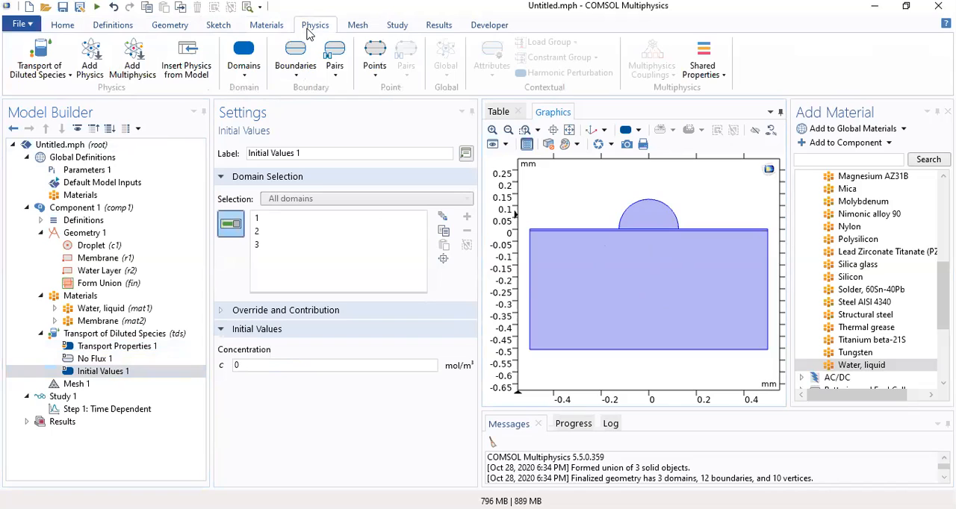
pyautogui.click(296, 75)
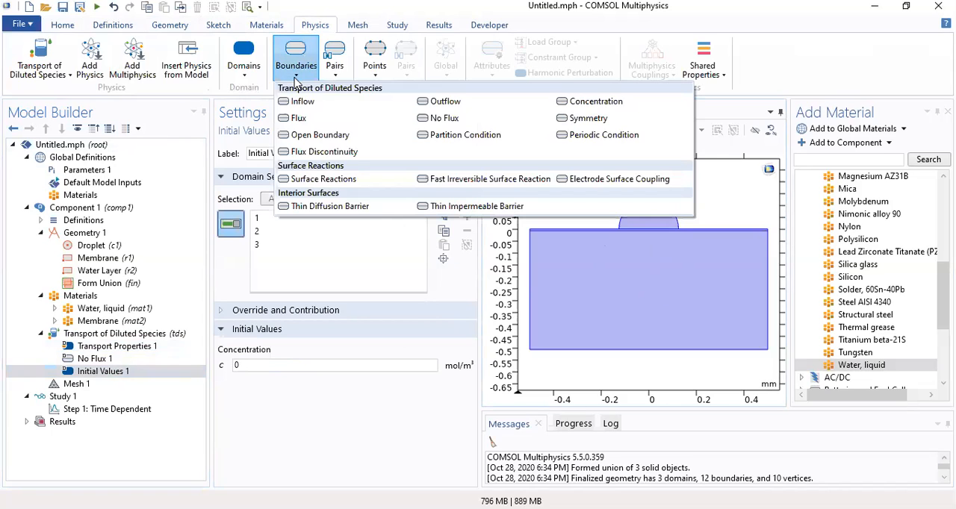
pyautogui.click(581, 103)
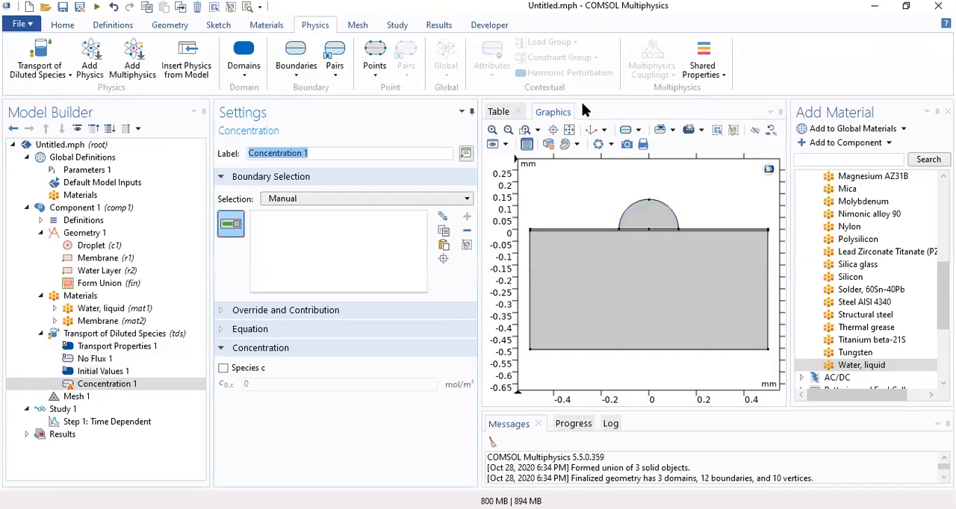
pyautogui.click(639, 208)
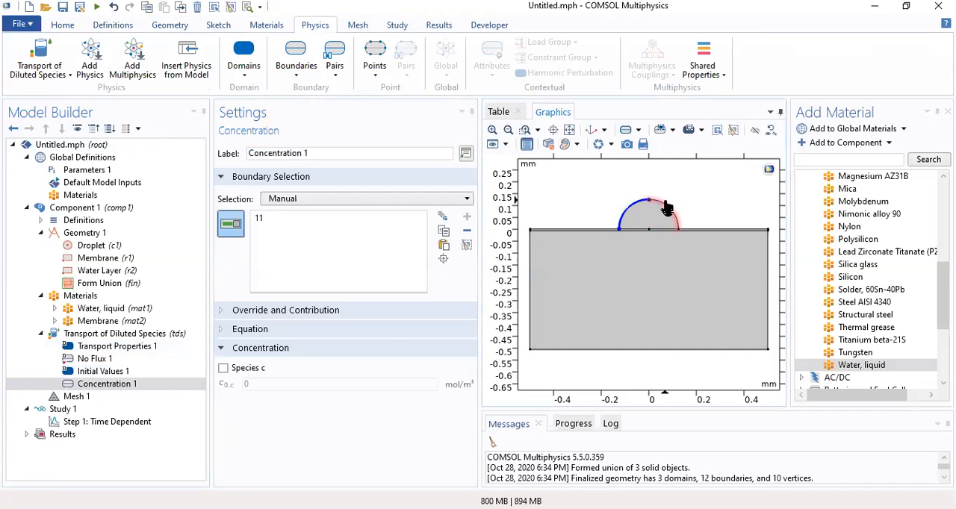
pyautogui.click(667, 210)
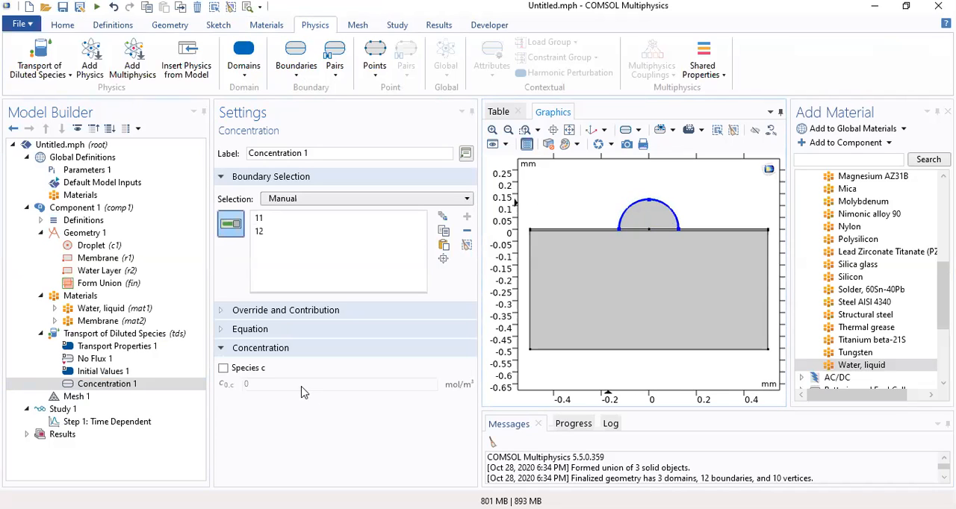
# Enable species c in the droplet's Concentration condition and set its concentration to 0.001*2.178^(-1E-9*t(s))
pyautogui.click(223, 368)
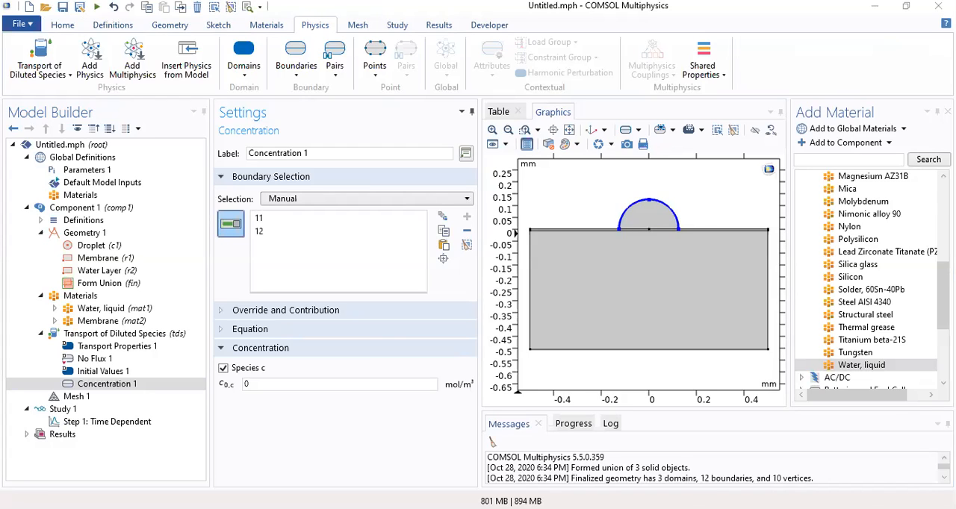
pyautogui.click(272, 384)
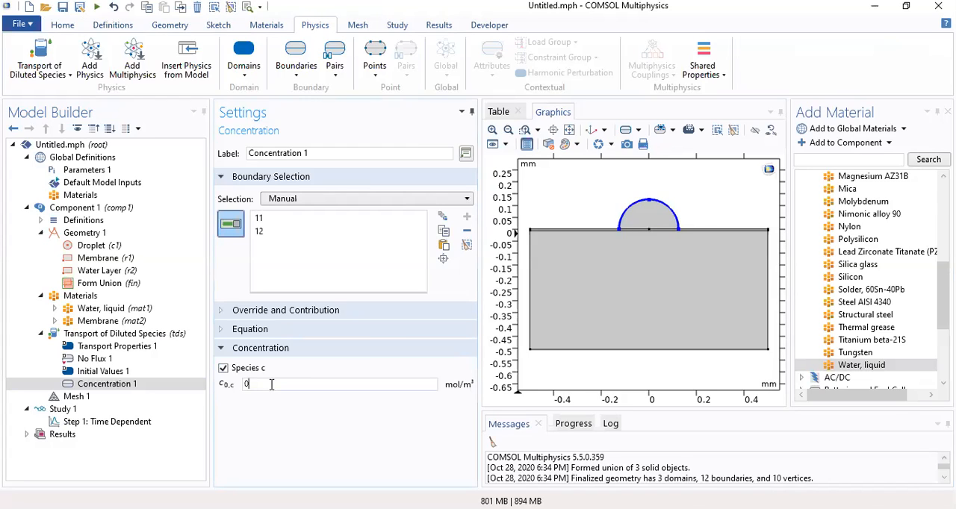
pyautogui.write('.001')
pyautogui.write('*')
pyautogui.press('Return')
pyautogui.click(523, 299)
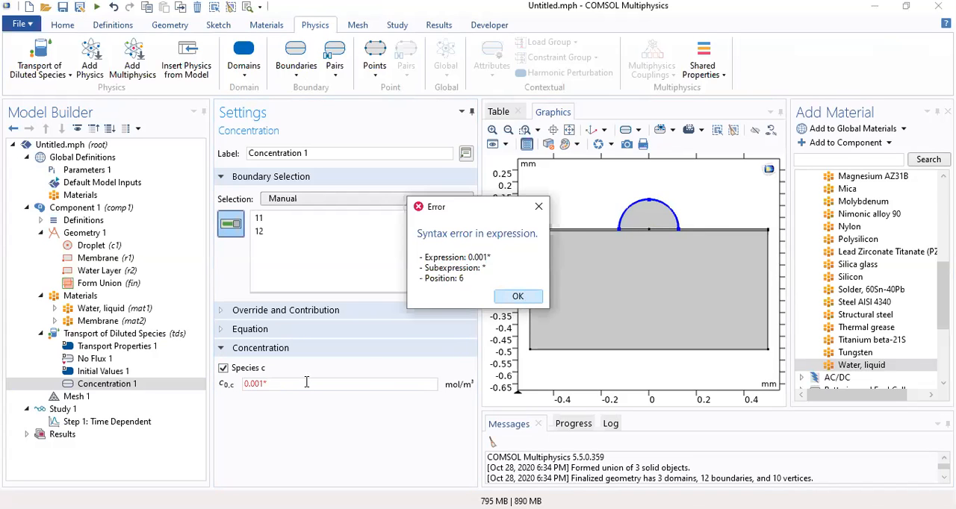
pyautogui.write('2.178')
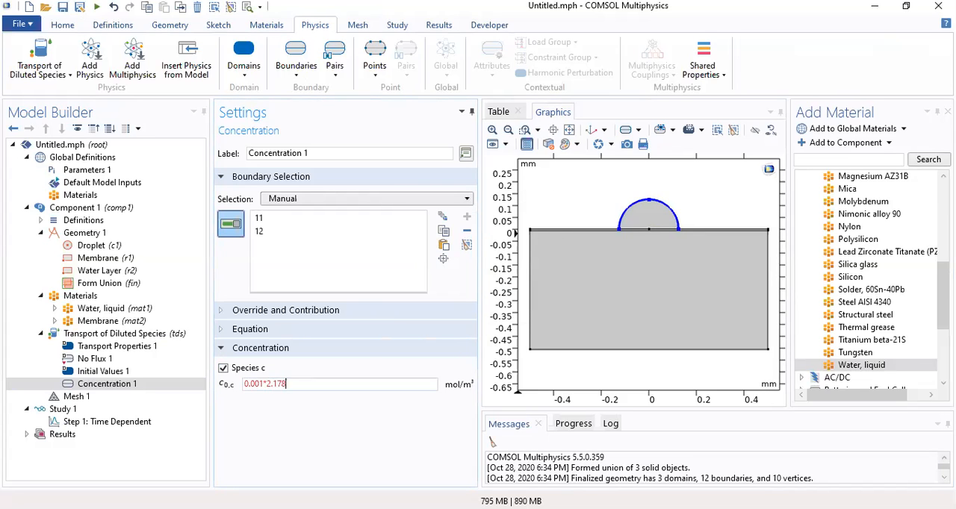
pyautogui.write('^')
pyautogui.press('Return')
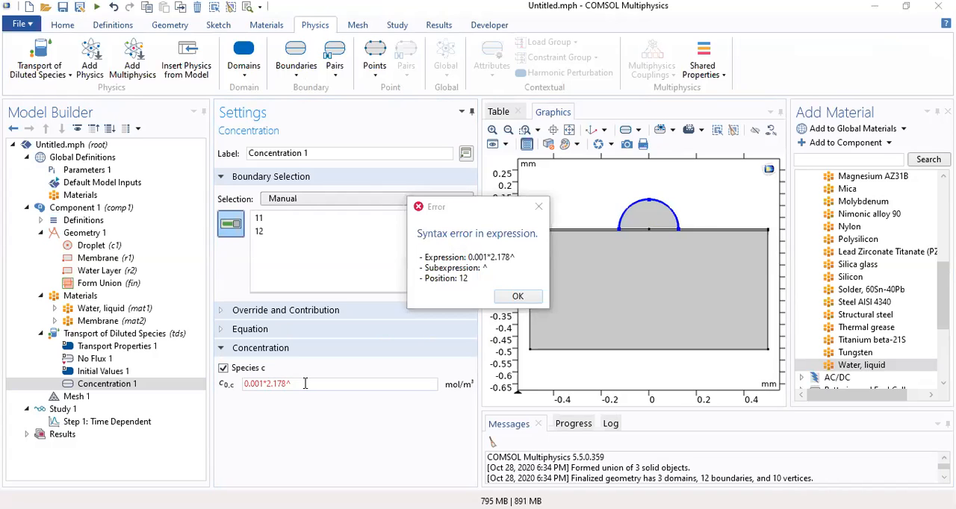
pyautogui.click(528, 300)
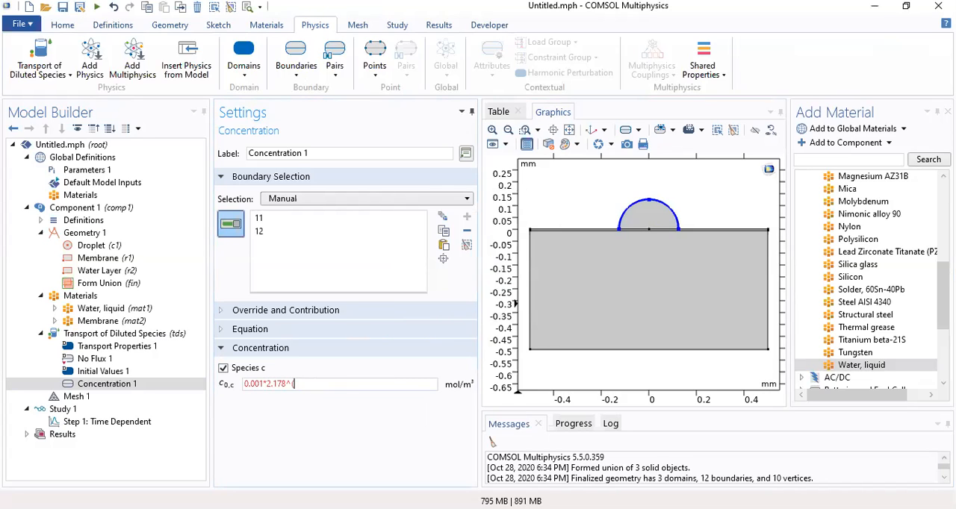
pyautogui.write('(-1')
pyautogui.press('Return')
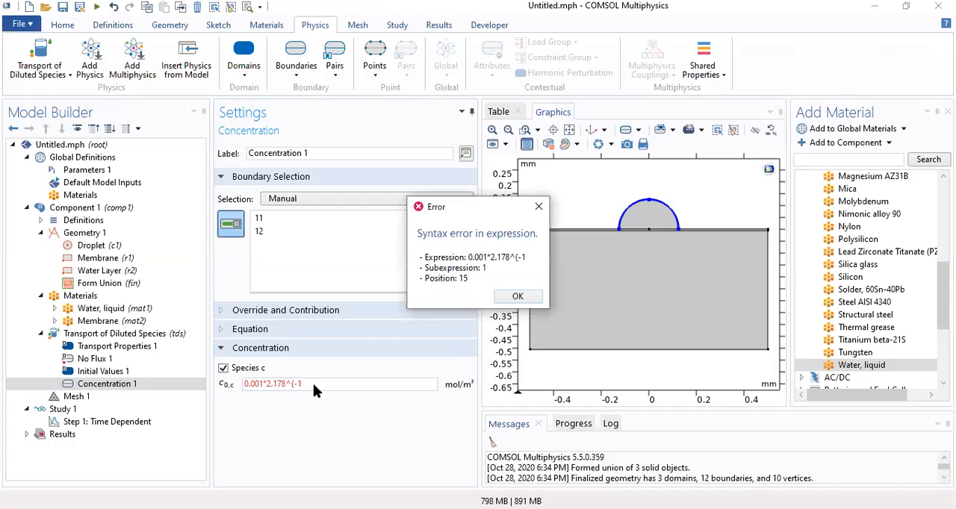
pyautogui.click(516, 299)
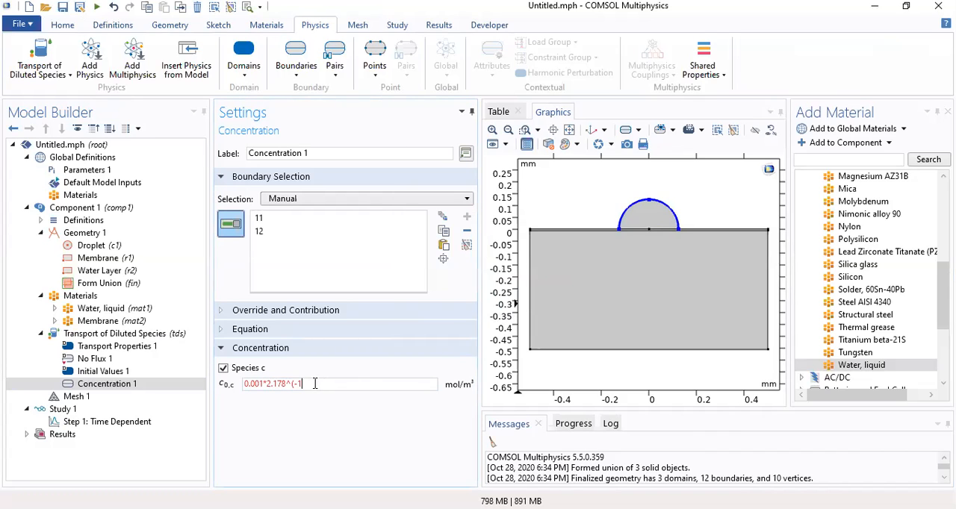
pyautogui.write('E-9*t(s))')
pyautogui.click(338, 447)
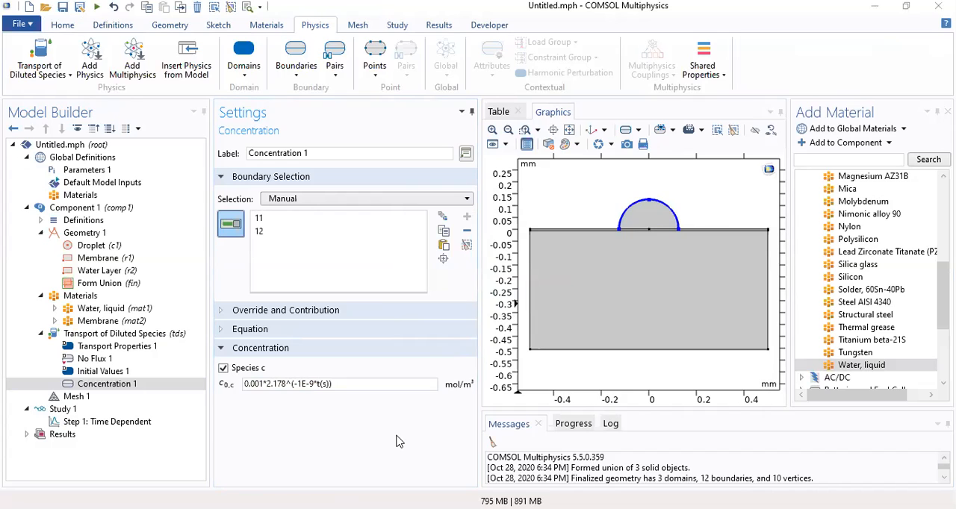
# Try the droplet's boundary concentration as 0.001*2.178^(-1E-9*t[s]), and with a minus sign in place of the first multiplication
pyautogui.click(322, 384)
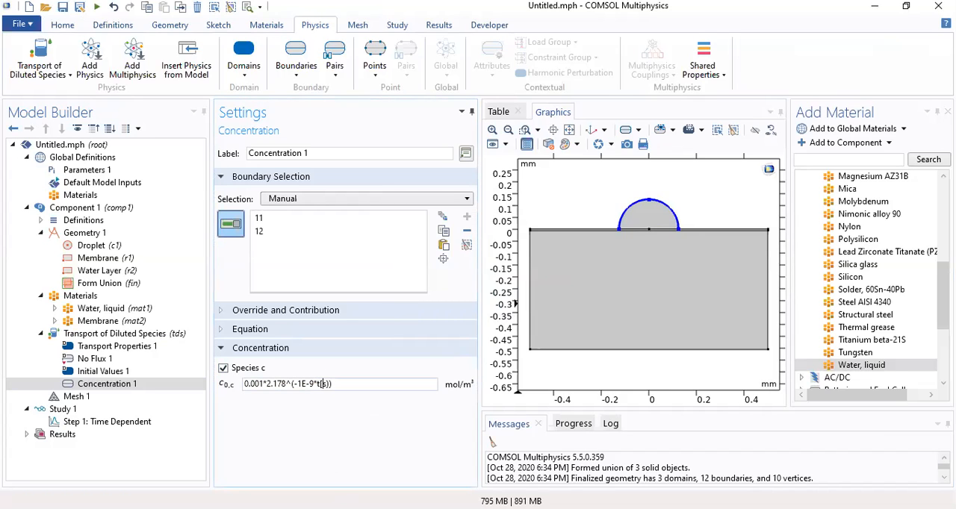
pyautogui.press('BackSpace')
pyautogui.write(']')
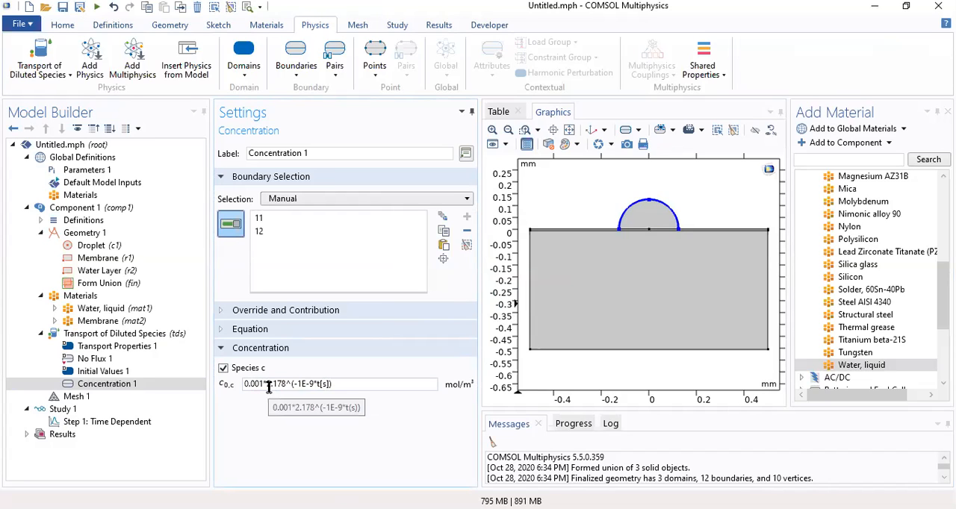
pyautogui.click(366, 406)
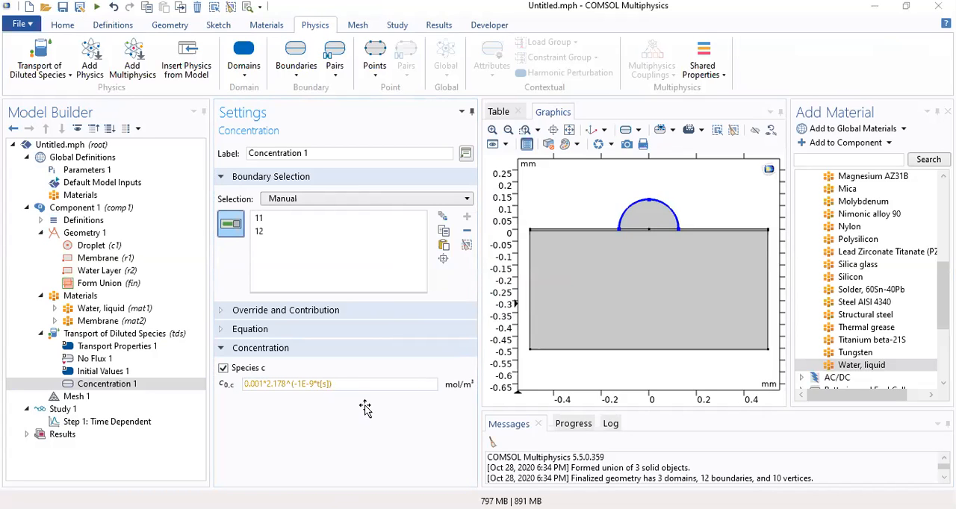
pyautogui.click(263, 384)
pyautogui.press('Right')
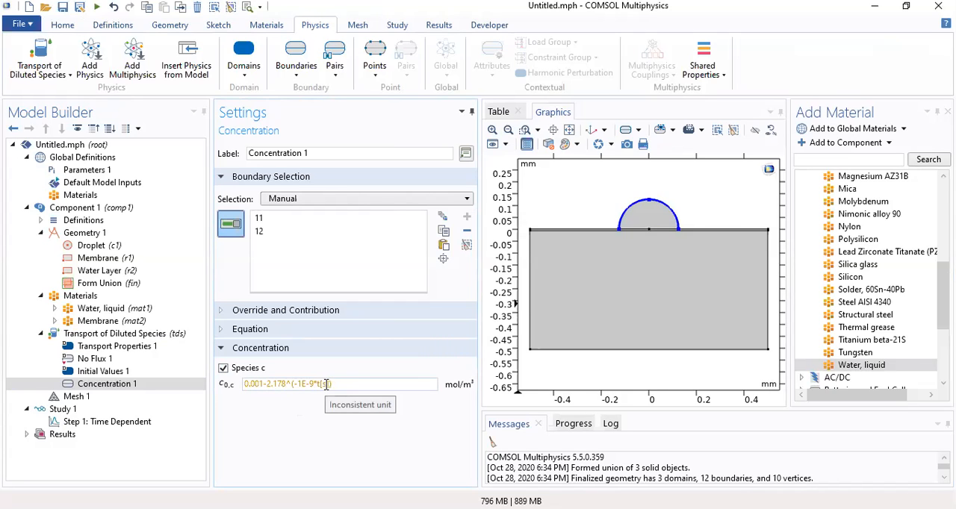
pyautogui.click(110, 385)
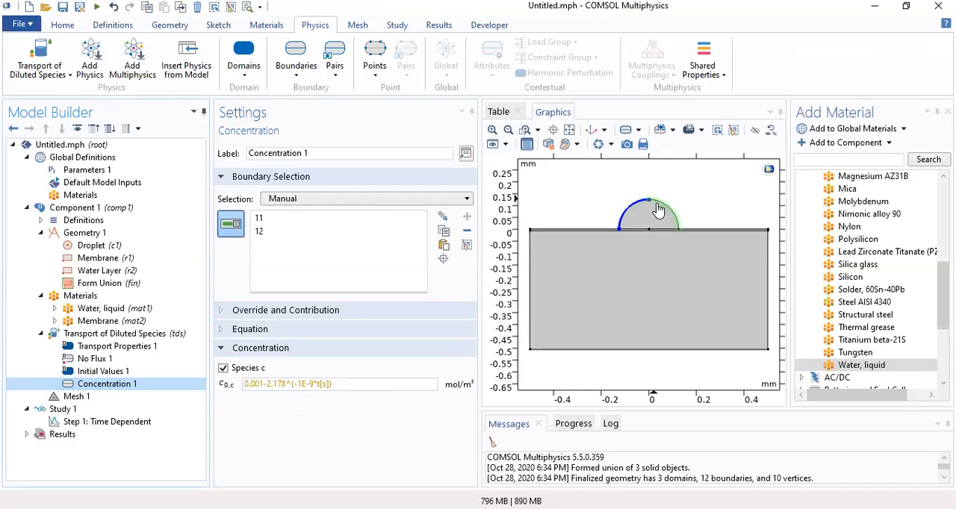
# Reduce the droplet's boundary concentration to a constant 0.001 mol/m³ by removing the time-dependent part of the expression
pyautogui.moveTo(344, 384); pyautogui.dragTo(267, 383)
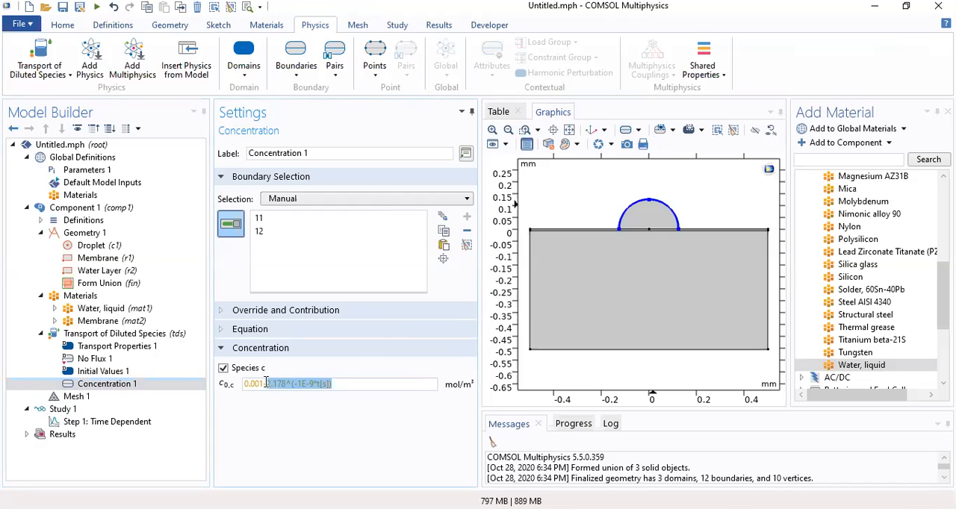
pyautogui.press('BackSpace')
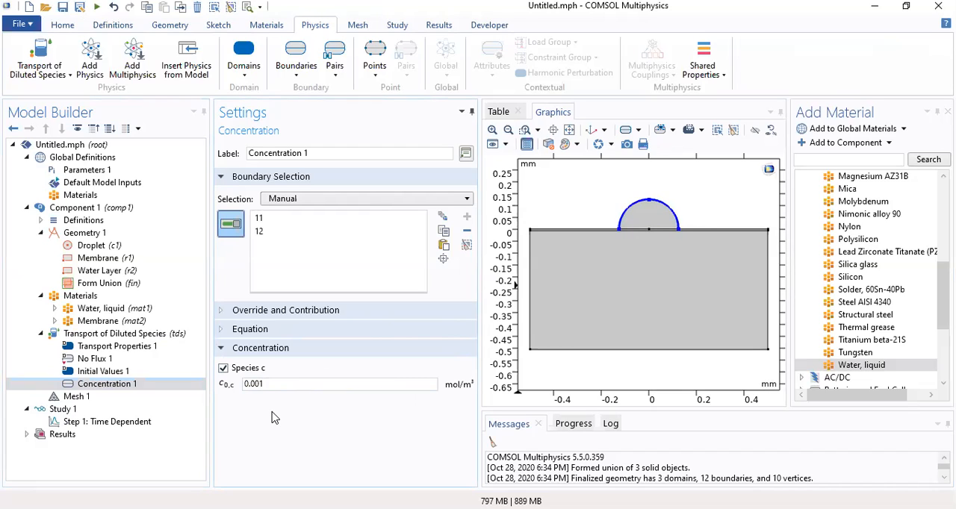
pyautogui.click(317, 382)
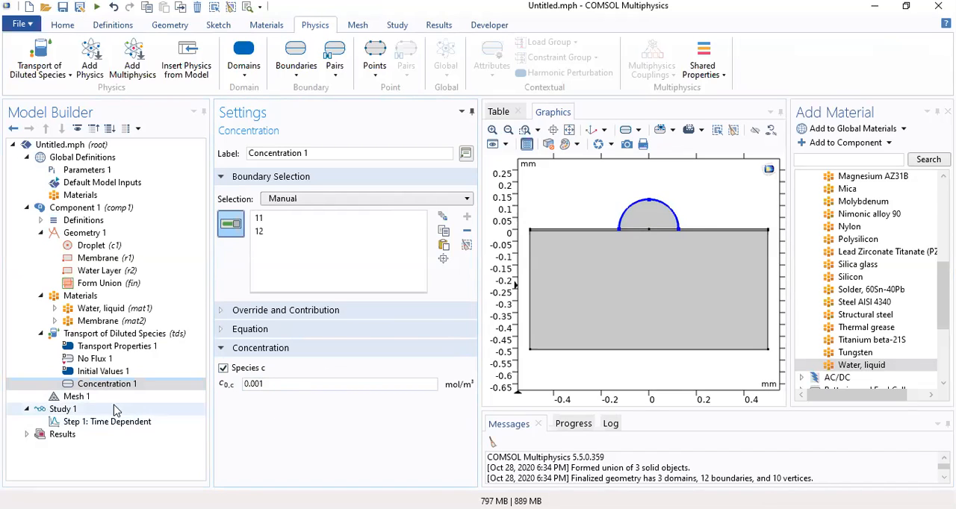
# Build the physics-controlled mesh with Normal element size for the whole geometry
pyautogui.click(81, 396)
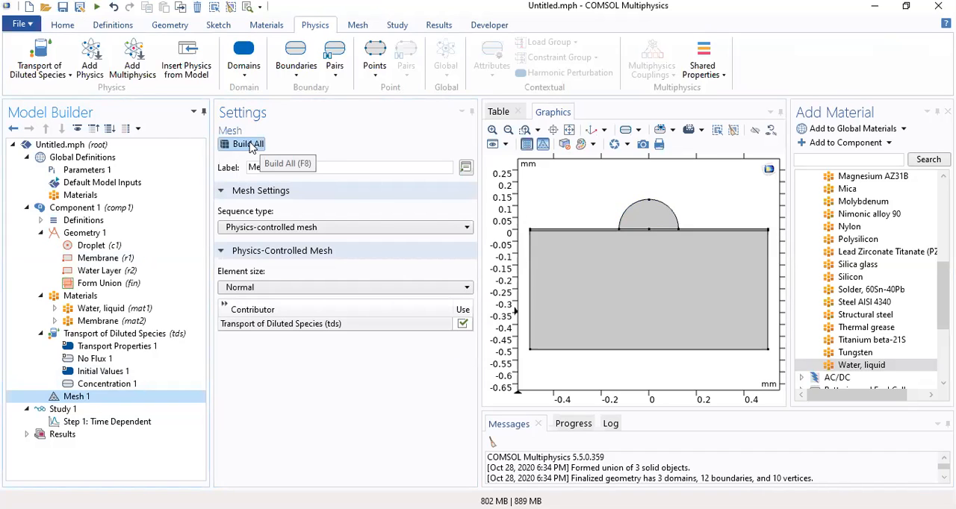
pyautogui.click(251, 145)
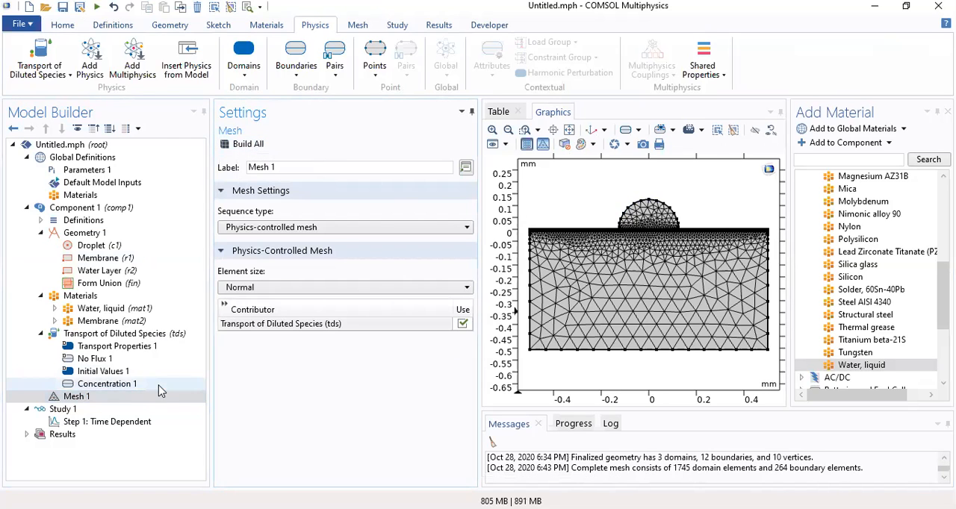
# Set the output times of the Time Dependent study step to range(0,1,30)
pyautogui.click(66, 410)
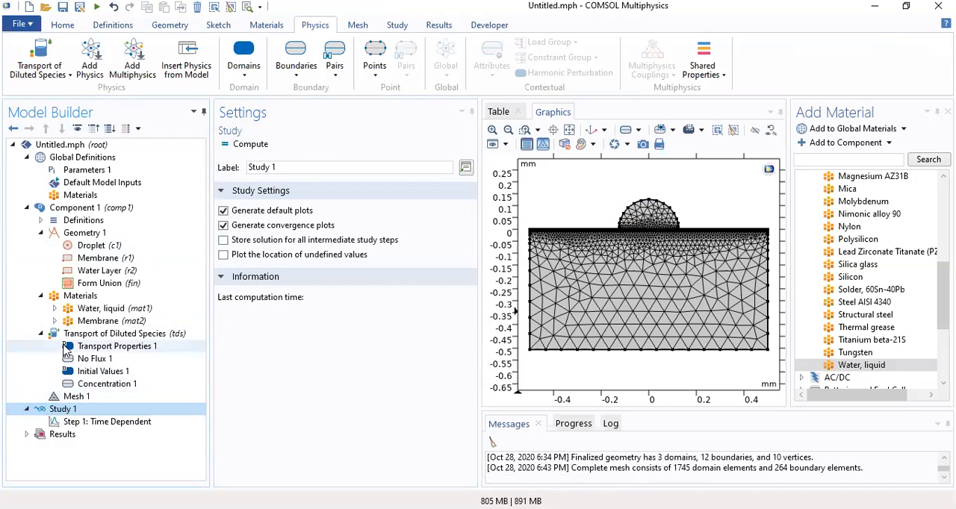
pyautogui.click(88, 423)
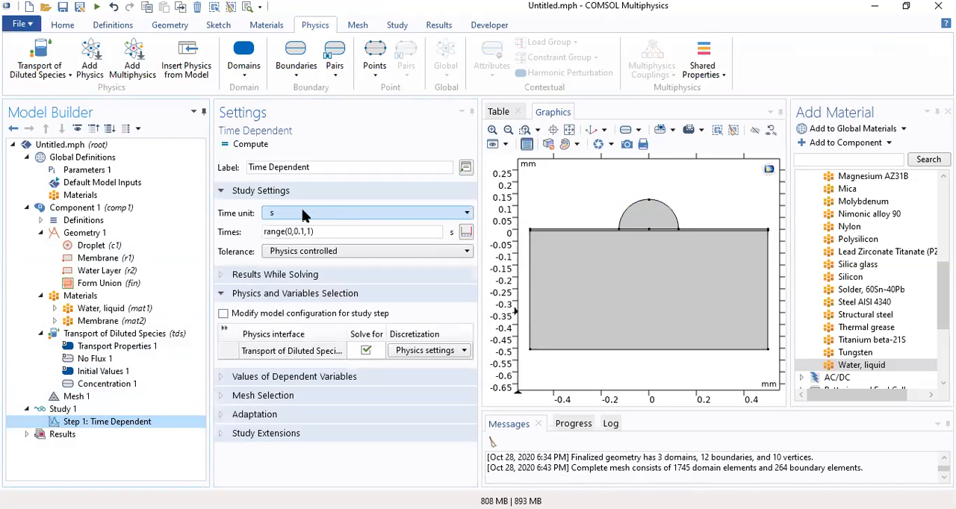
pyautogui.click(313, 231)
pyautogui.press('BackSpace')
pyautogui.write('30')
pyautogui.click(303, 232)
pyautogui.press('BackSpace')
pyautogui.press('BackSpace')
pyautogui.press('BackSpace')
pyautogui.write('1')
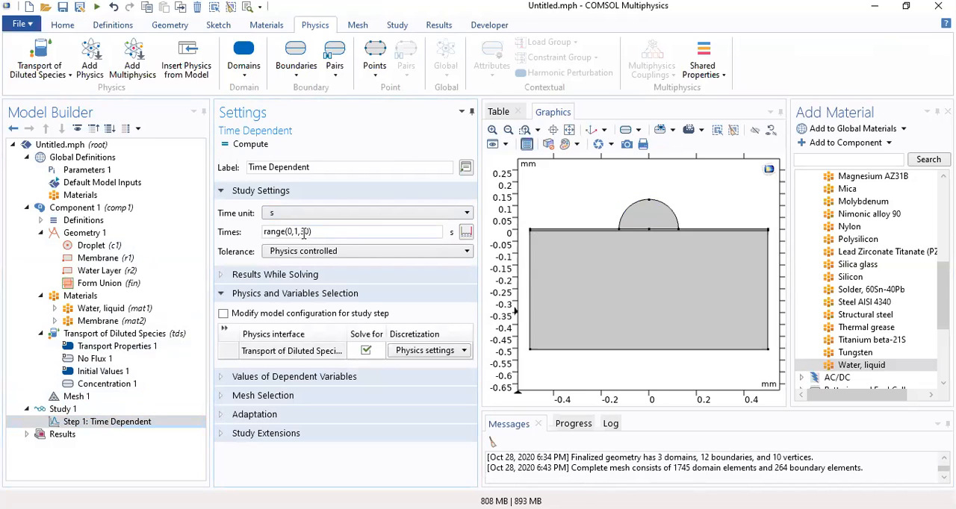
# Change the time unit of the Time Dependent study step to minutes, leaving the tolerance physics controlled
pyautogui.click(312, 252)
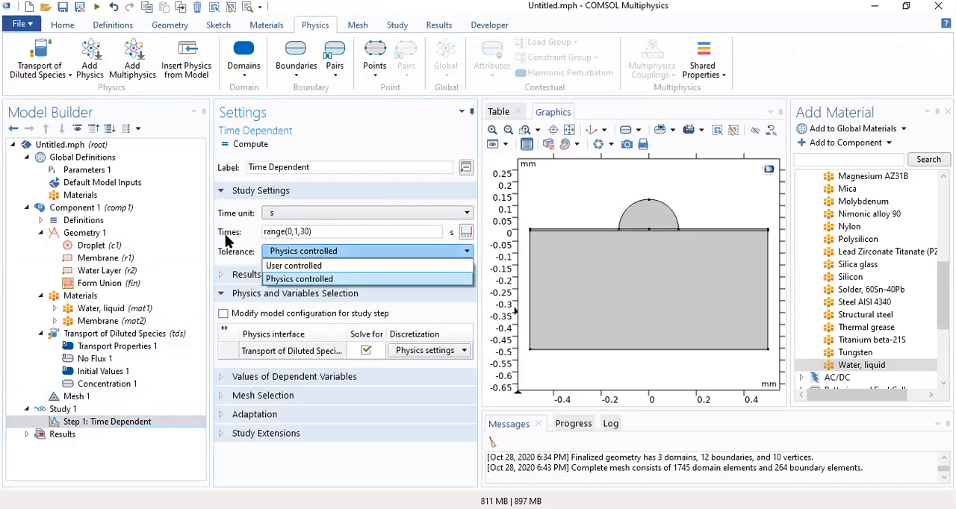
pyautogui.click(227, 237)
pyautogui.click(297, 216)
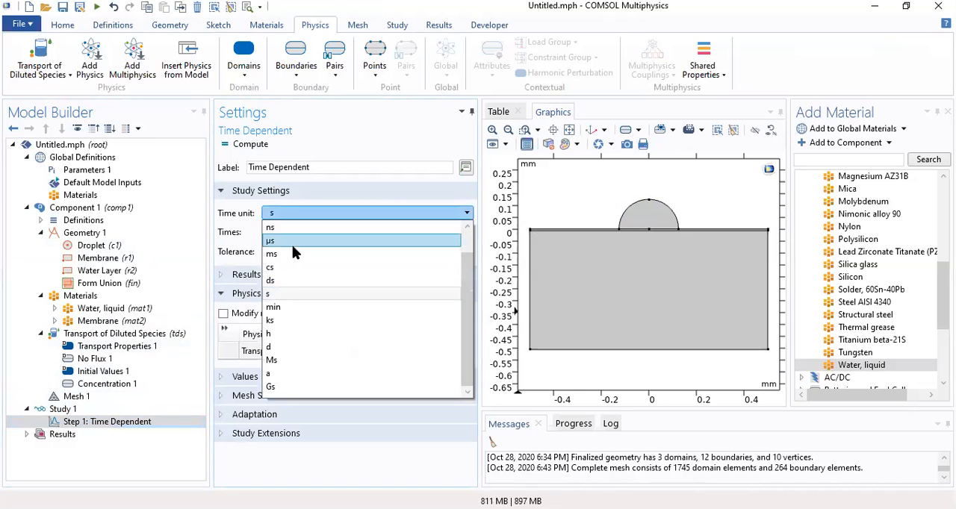
pyautogui.click(290, 312)
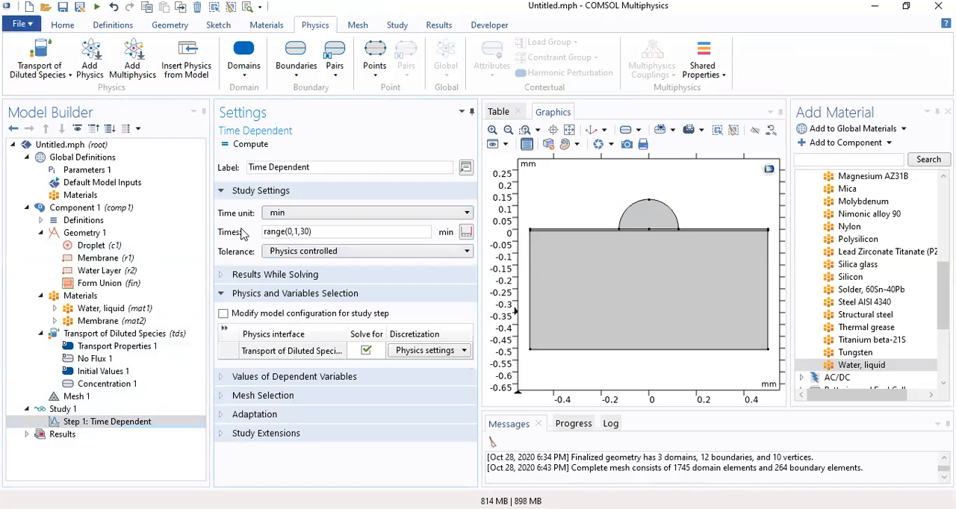
# Recheck the mesh and the Time Dependent step, and compute the study
pyautogui.click(72, 409)
pyautogui.click(78, 397)
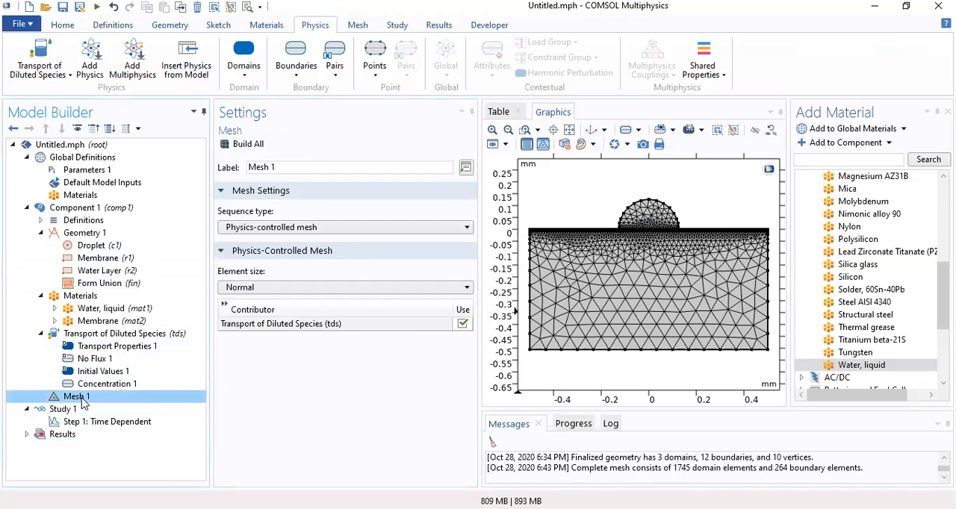
pyautogui.click(97, 422)
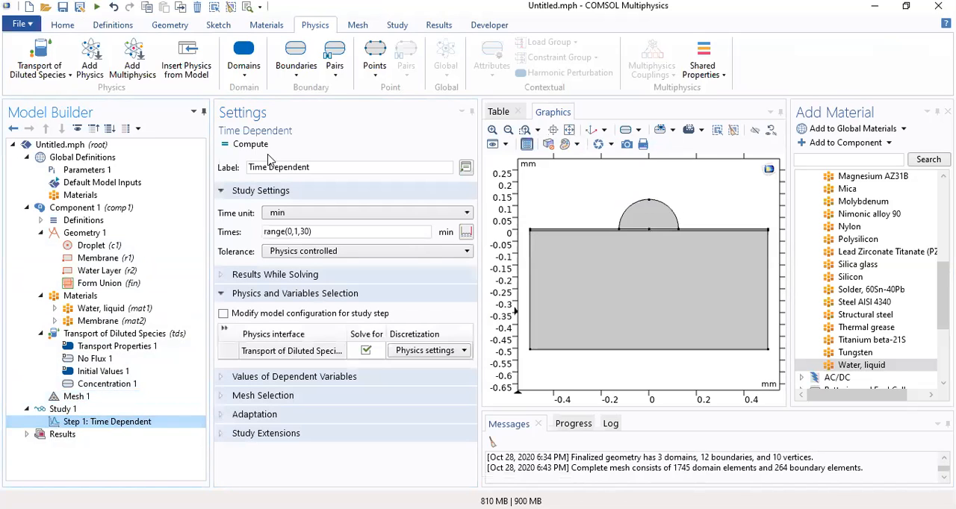
pyautogui.click(262, 148)
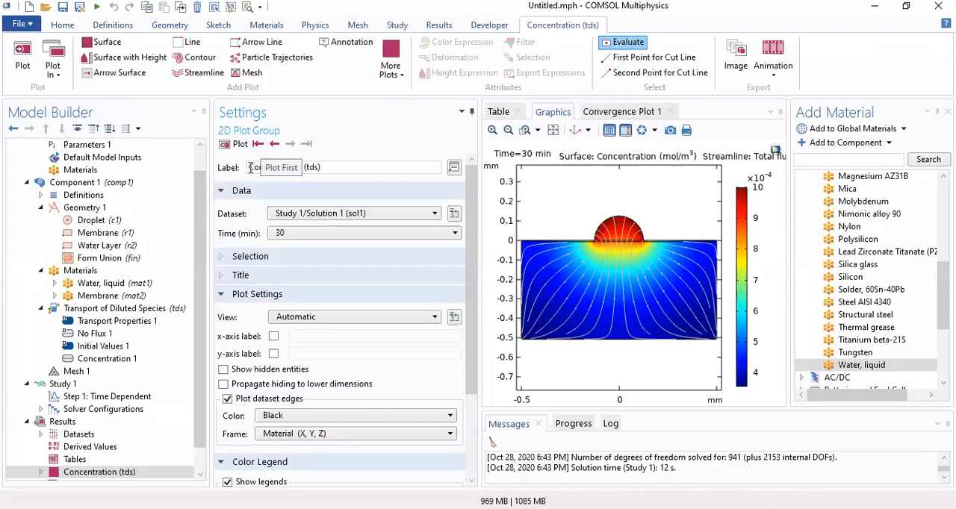
# Disable the streamlines in the Concentration (tds) plot group so only the concentration surface is plotted
pyautogui.scroll(-1, 199, 276)
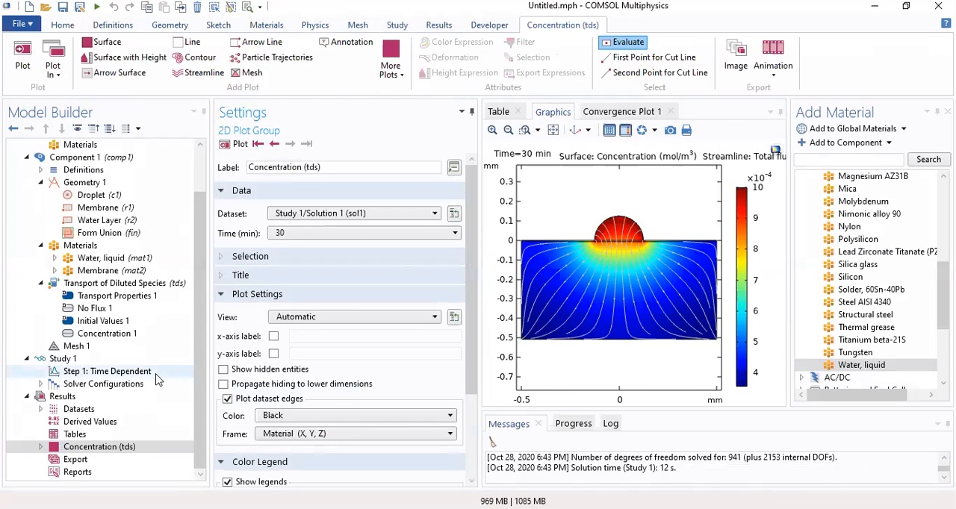
pyautogui.click(38, 448)
pyautogui.click(40, 448)
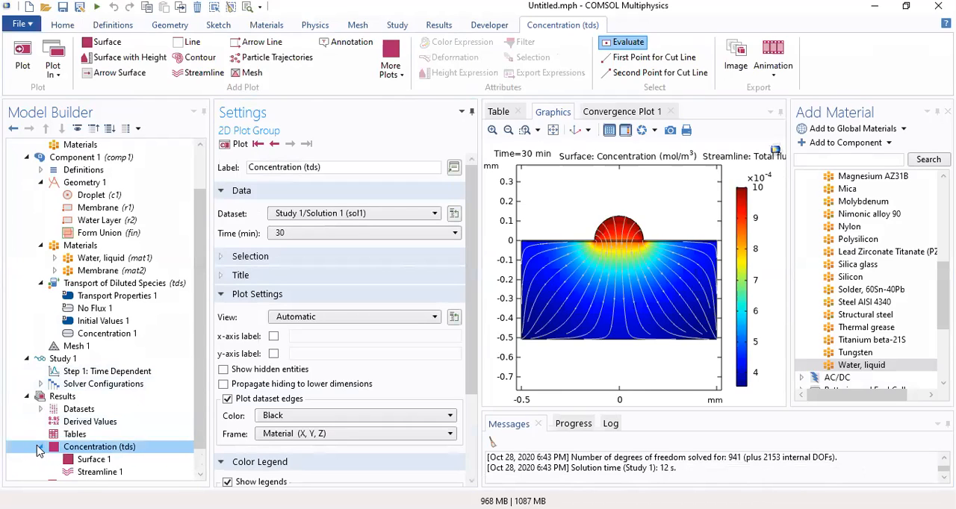
pyautogui.scroll(-1, 200, 419)
pyautogui.scroll(-1, 200, 419)
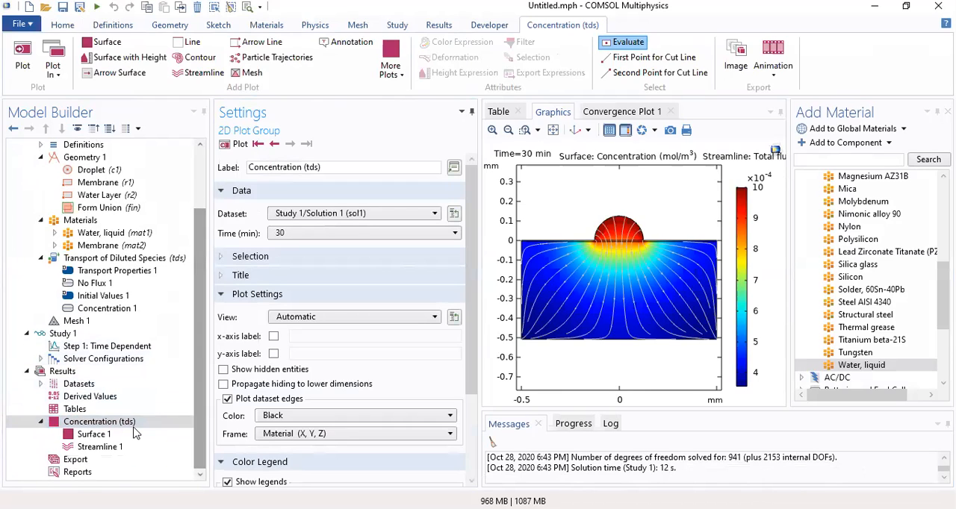
pyautogui.click(114, 446)
pyautogui.rightClick(115, 447)
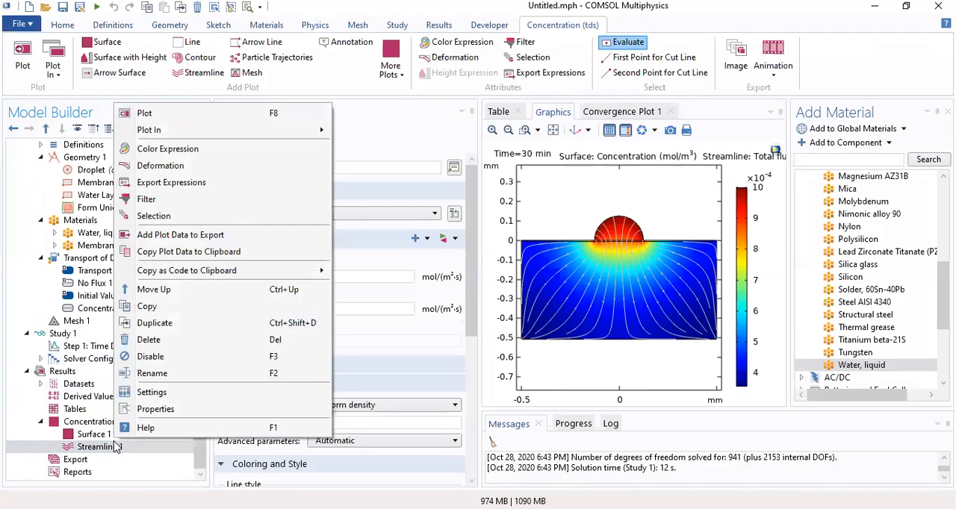
pyautogui.click(185, 355)
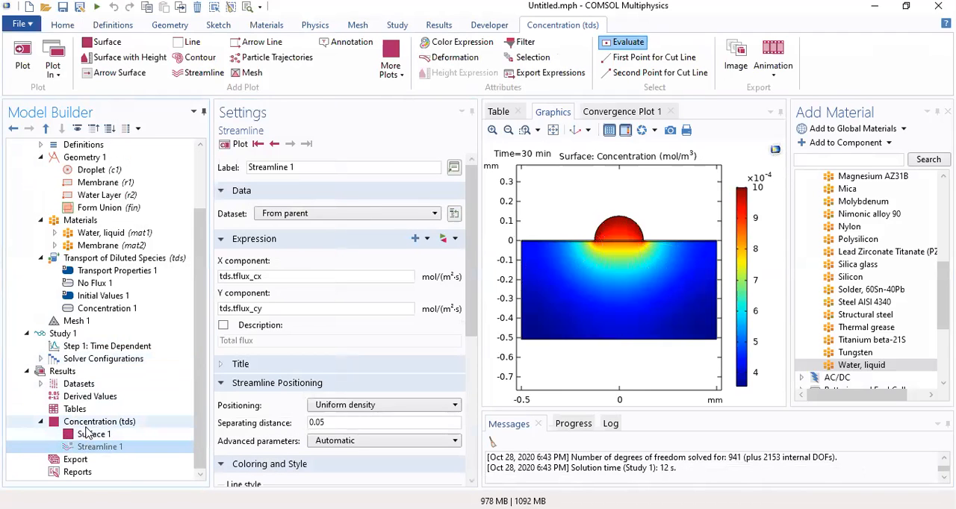
pyautogui.click(88, 435)
pyautogui.click(86, 422)
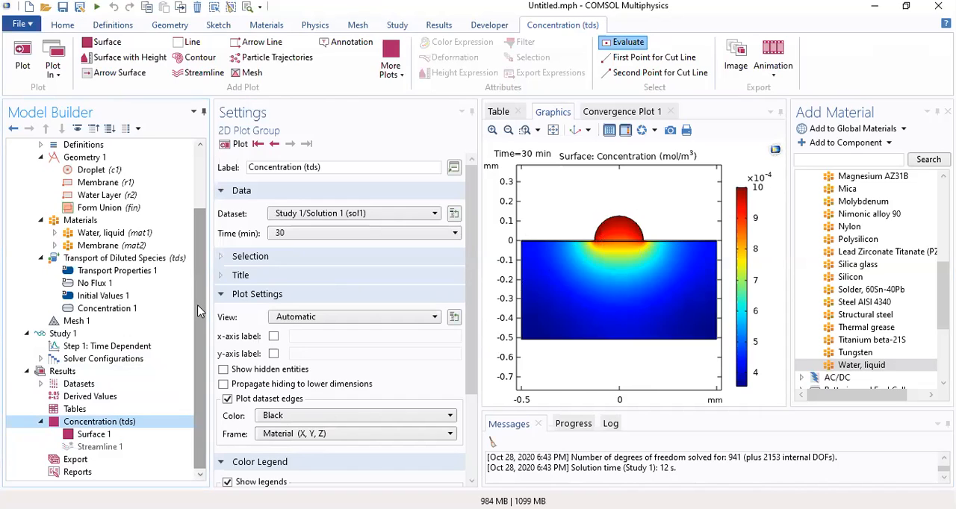
# Add a Cut Line 2D dataset to the results and label it Horizontal Line 1
pyautogui.click(73, 385)
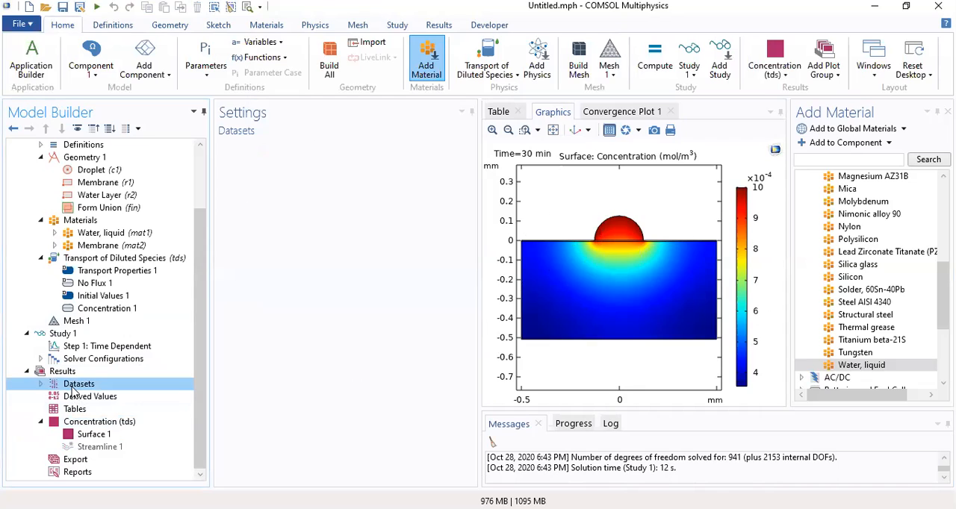
pyautogui.click(40, 384)
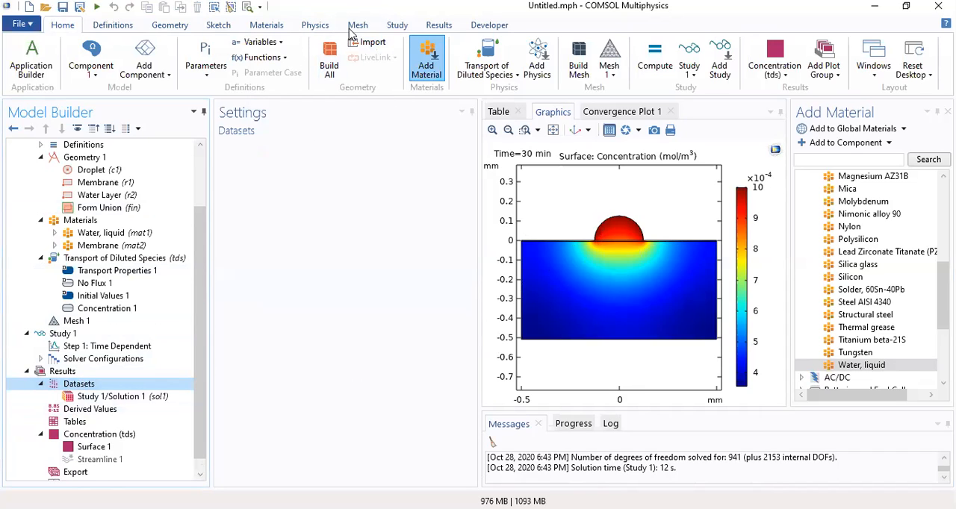
pyautogui.click(438, 26)
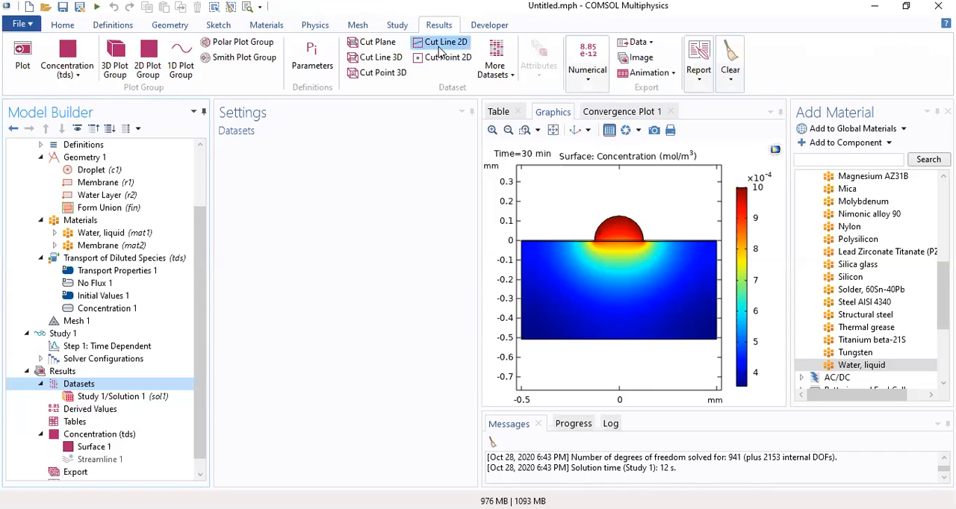
pyautogui.click(445, 43)
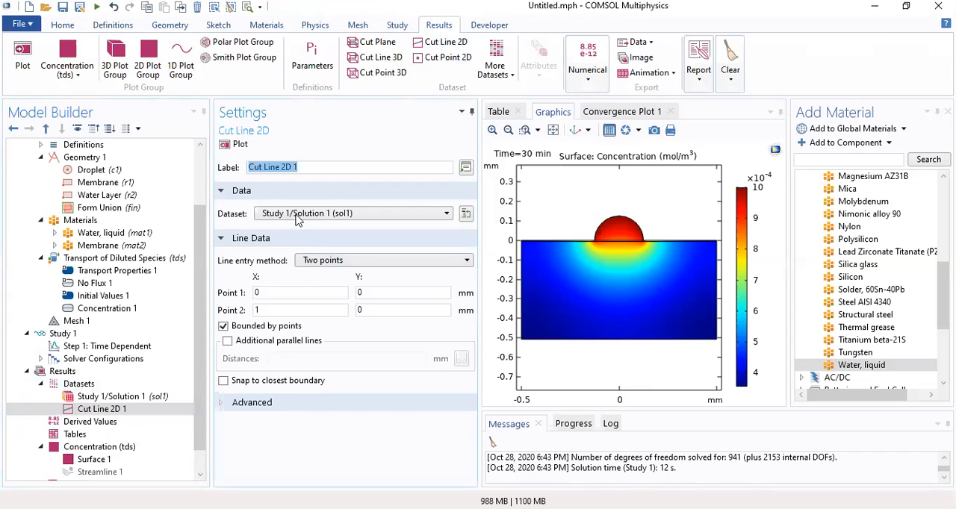
pyautogui.write('Hori')
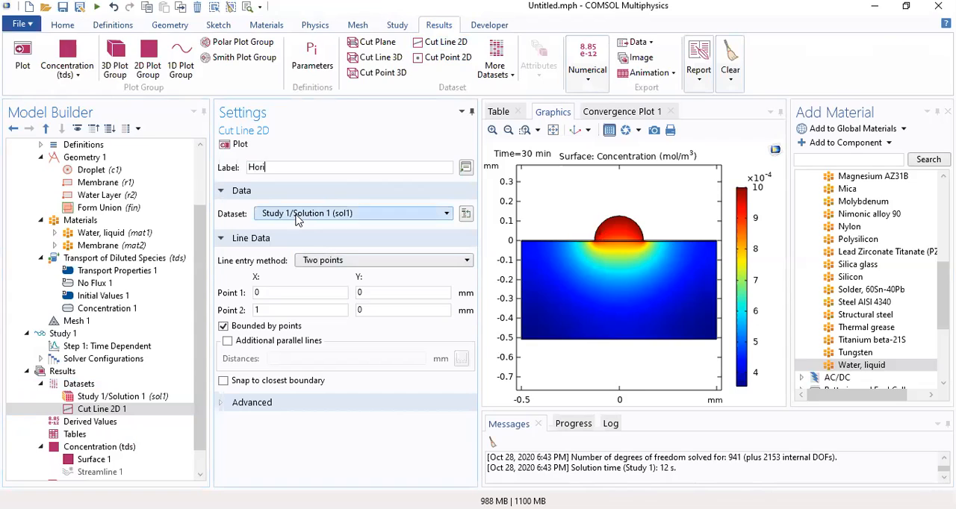
pyautogui.write('zont')
pyautogui.write('al Line 1')
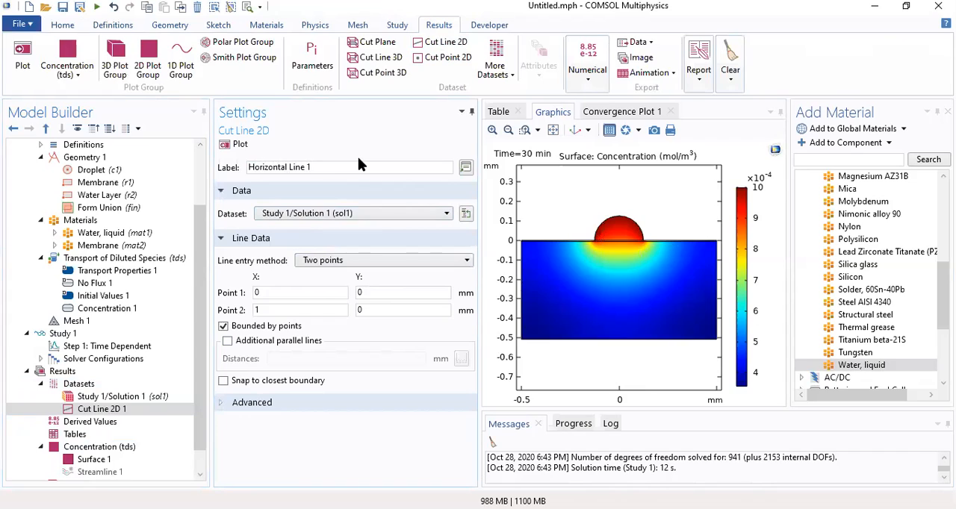
# Set the X coordinates of the cut line's two points to -0.1 mm and 0.1 mm, and plot the line
pyautogui.doubleClick(358, 293)
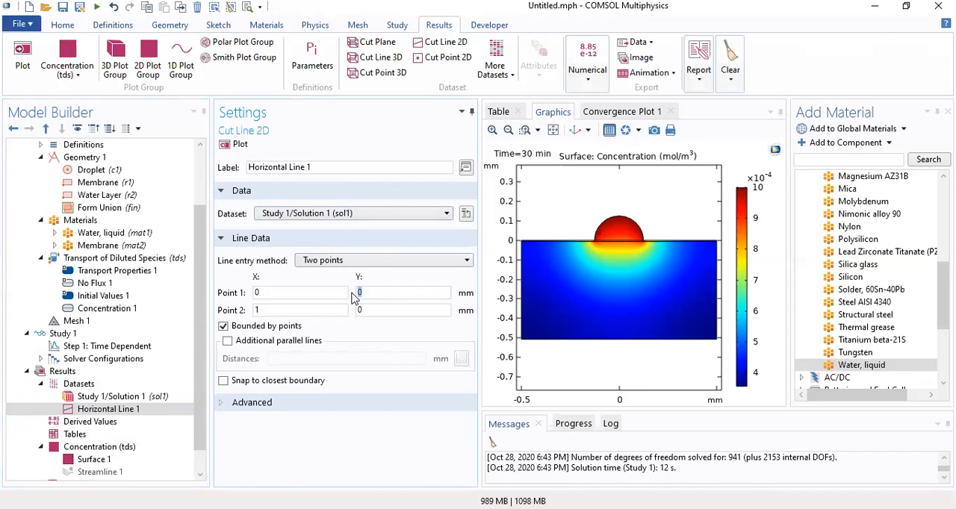
pyautogui.doubleClick(251, 295)
pyautogui.write('-0.1')
pyautogui.doubleClick(257, 309)
pyautogui.write('0.1')
pyautogui.click(236, 144)
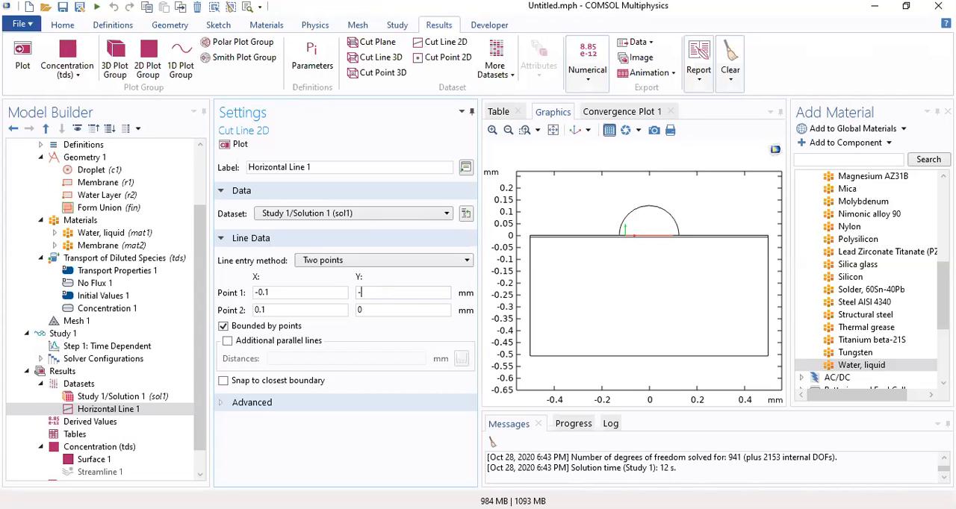
# Move both points of the cut line to Y = -0.007 mm and plot the line
pyautogui.doubleClick(378, 311)
pyautogui.write('-0.007')
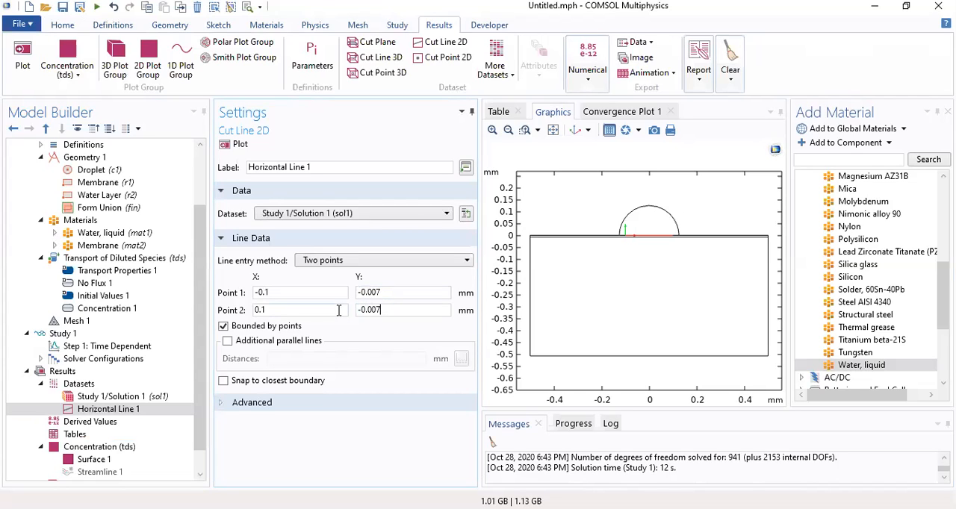
pyautogui.click(239, 146)
# Set the Y coordinates of both cut line points to 0 mm
pyautogui.moveTo(393, 296); pyautogui.dragTo(333, 294)
pyautogui.write('0')
pyautogui.press('Tab')
pyautogui.write('0')
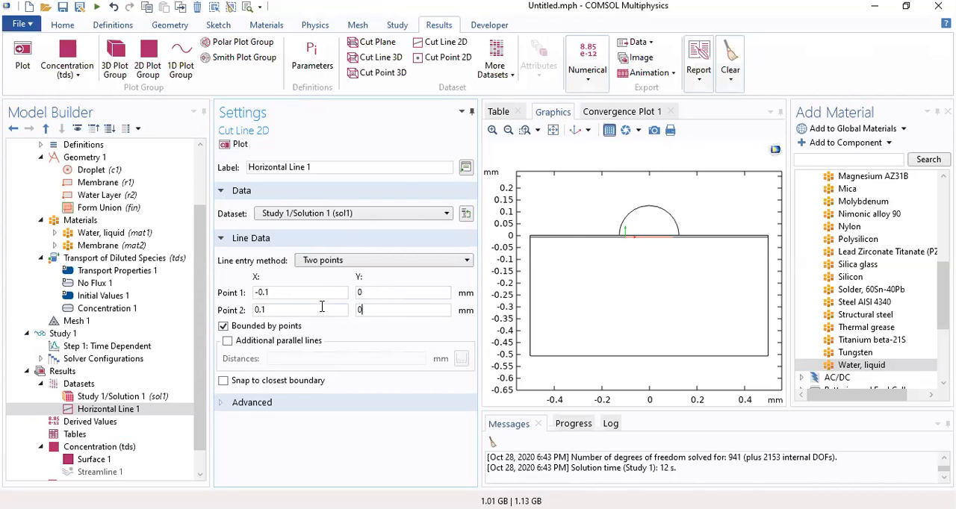
# Plot the first horizontal cut line and add a second Cut Line 2D dataset labelled Horizontal 2
pyautogui.click(240, 144)
pyautogui.moveTo(207, 313); pyautogui.dragTo(198, 389)
pyautogui.click(440, 43)
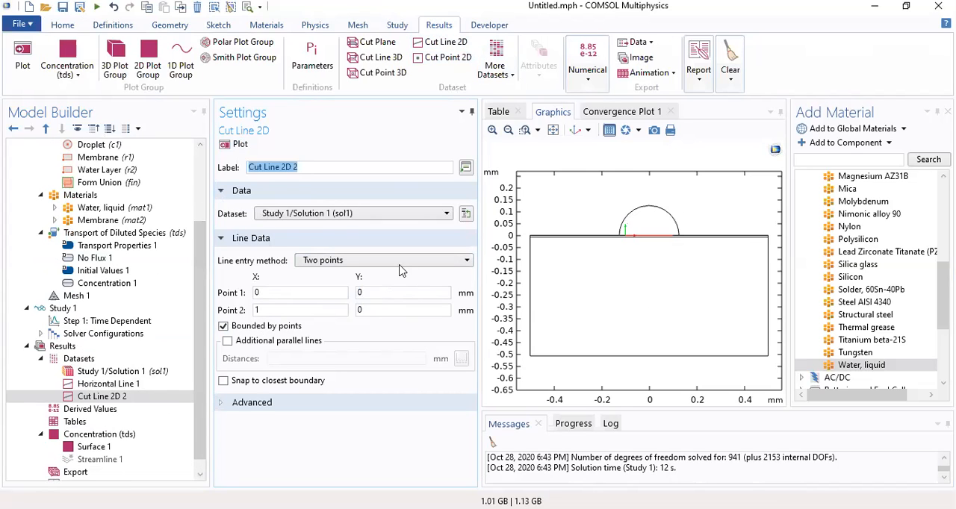
pyautogui.write('Horizontal')
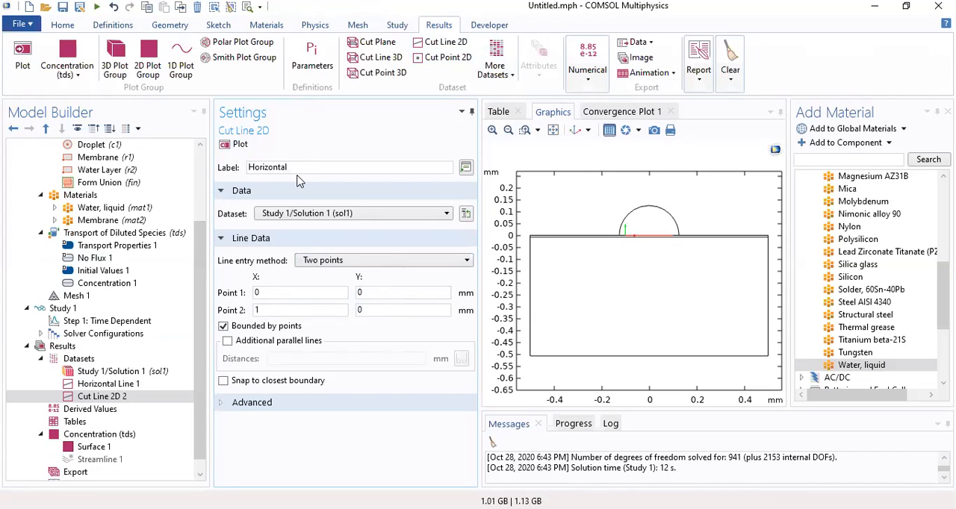
pyautogui.write(' 2')
# Set the Y coordinates of both Horizontal 2 cut line points to -0.25 mm
pyautogui.click(379, 305)
pyautogui.moveTo(381, 297); pyautogui.dragTo(336, 314)
pyautogui.write('--0.25')
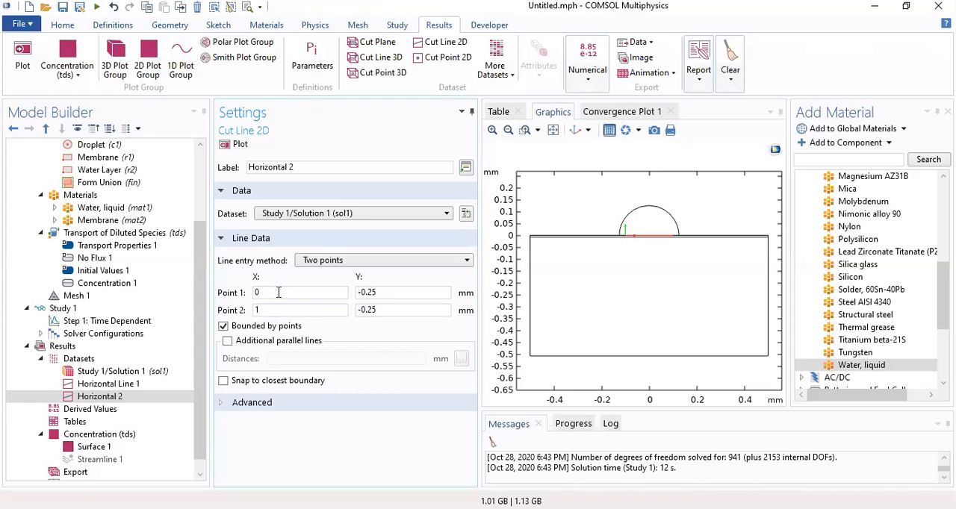
# Set the X coordinates of Horizontal 2's points to -0.1 mm and 0.1 mm, and plot the line
pyautogui.moveTo(278, 293); pyautogui.dragTo(178, 298)
pyautogui.write('-0.1')
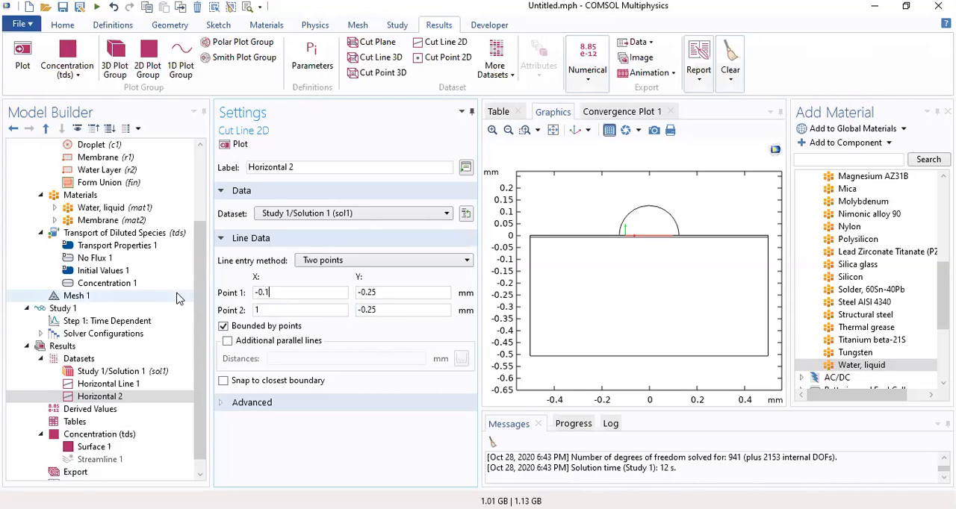
pyautogui.moveTo(269, 310); pyautogui.dragTo(228, 314)
pyautogui.write('0.1')
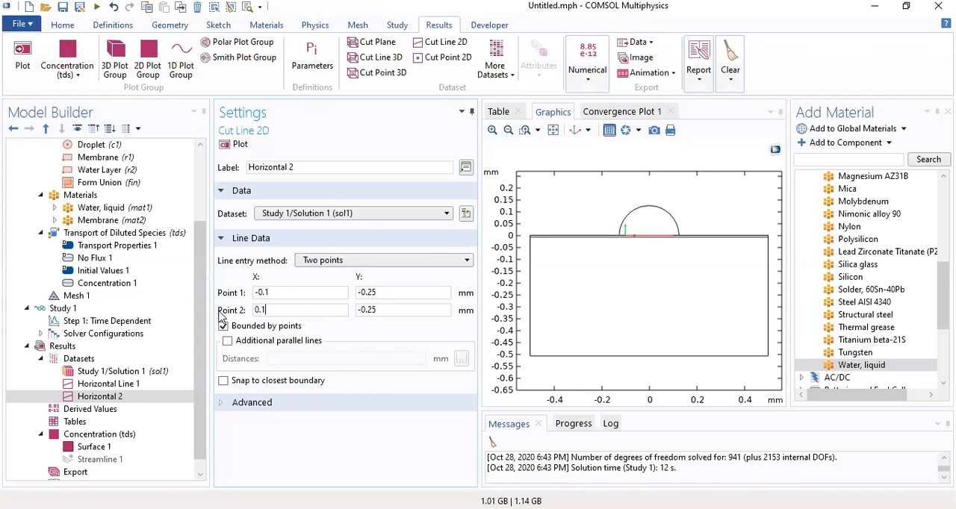
pyautogui.click(233, 145)
pyautogui.click(240, 145)
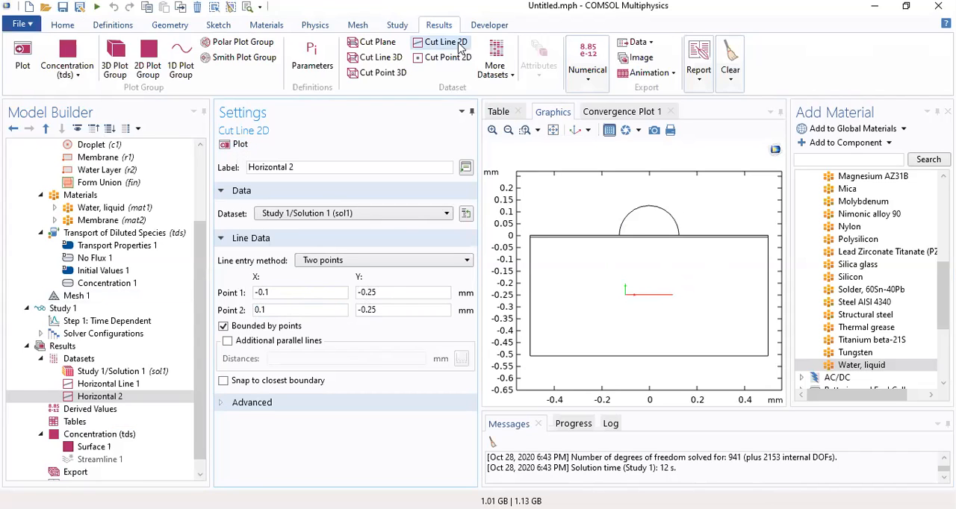
# Add a Cut Line 2D dataset labelled Horizontal 3 and set both points' Y coordinates to -0.5 mm
pyautogui.click(448, 41)
pyautogui.write('Horizontal 3')
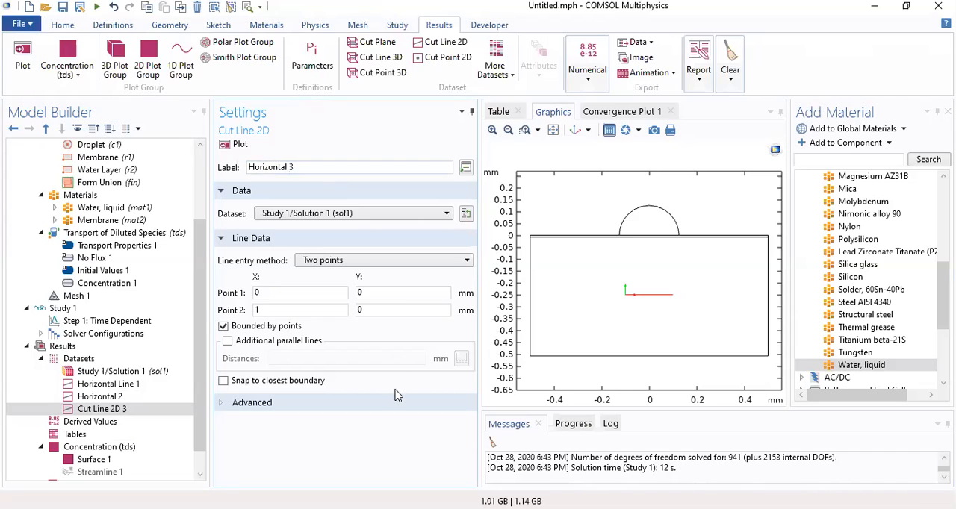
pyautogui.click(389, 292)
pyautogui.write('-0.5')
pyautogui.click(371, 311)
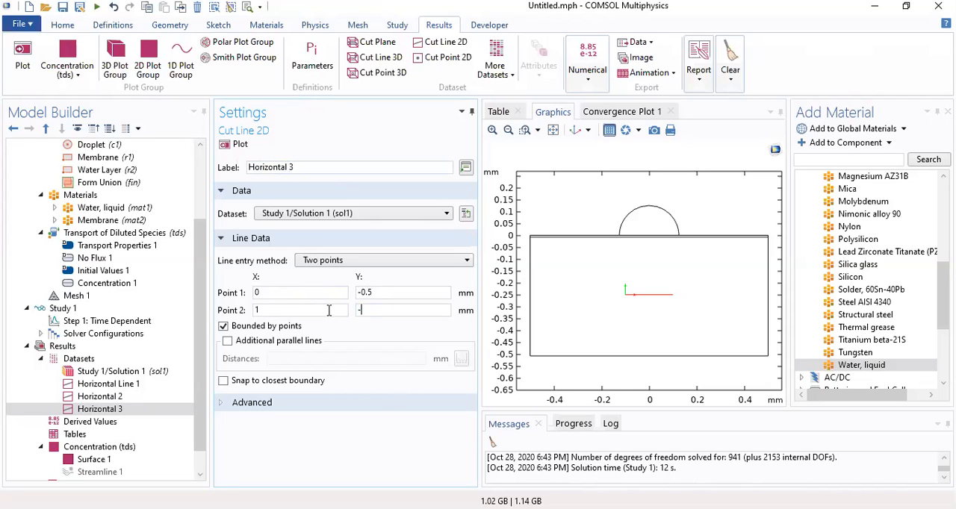
# Set the X coordinates of Horizontal 3's points to -0.1 mm and 0.1 mm, and plot the line
pyautogui.click(286, 292)
pyautogui.write('-0.1')
pyautogui.press('Tab')
pyautogui.click(237, 145)
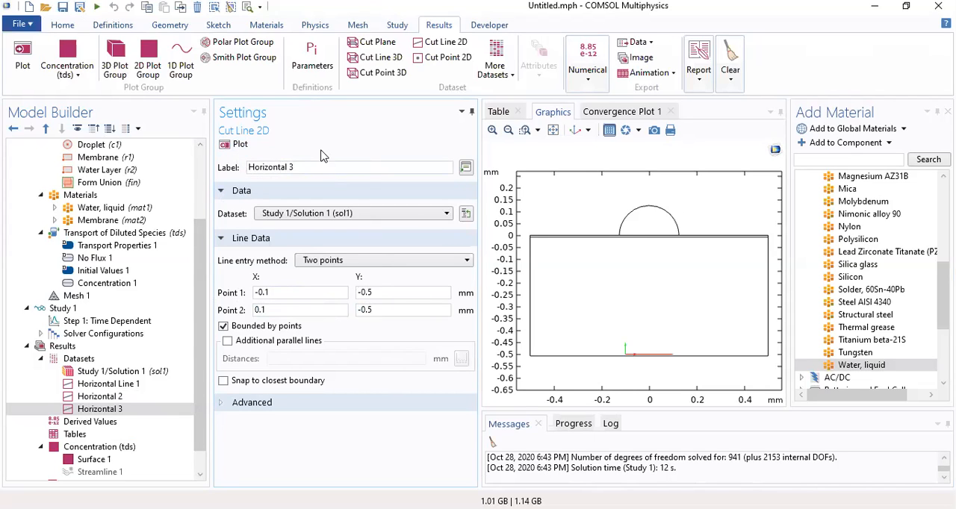
# Add a fourth Cut Line 2D dataset and label it Vertical
pyautogui.click(437, 43)
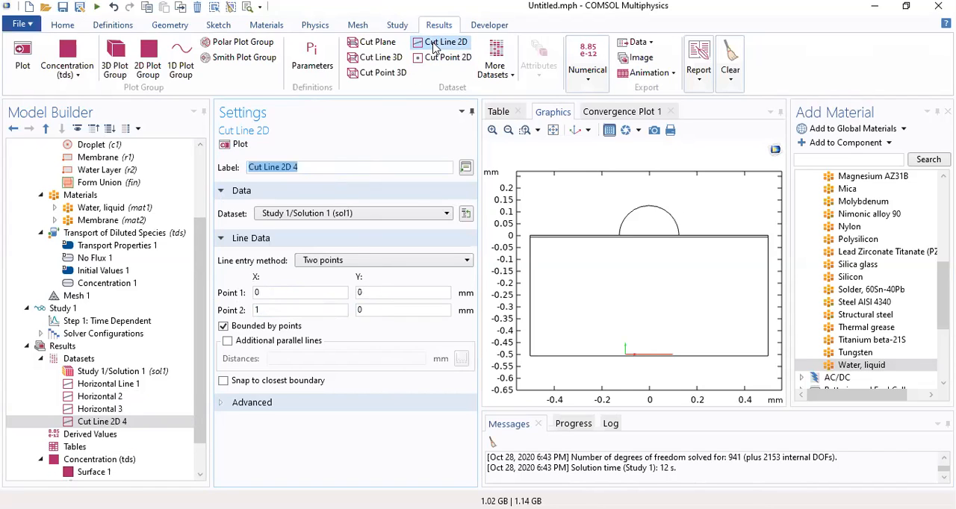
pyautogui.write('Vertical')
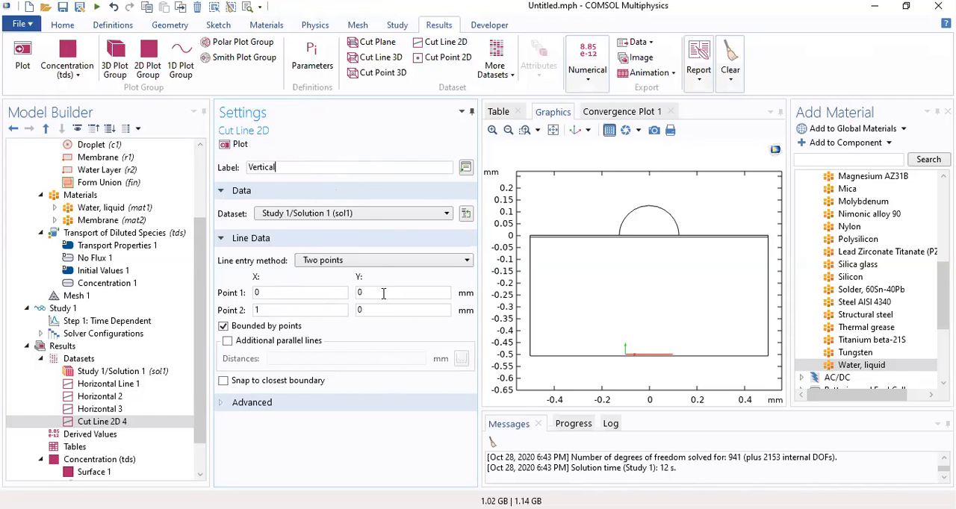
pyautogui.click(306, 292)
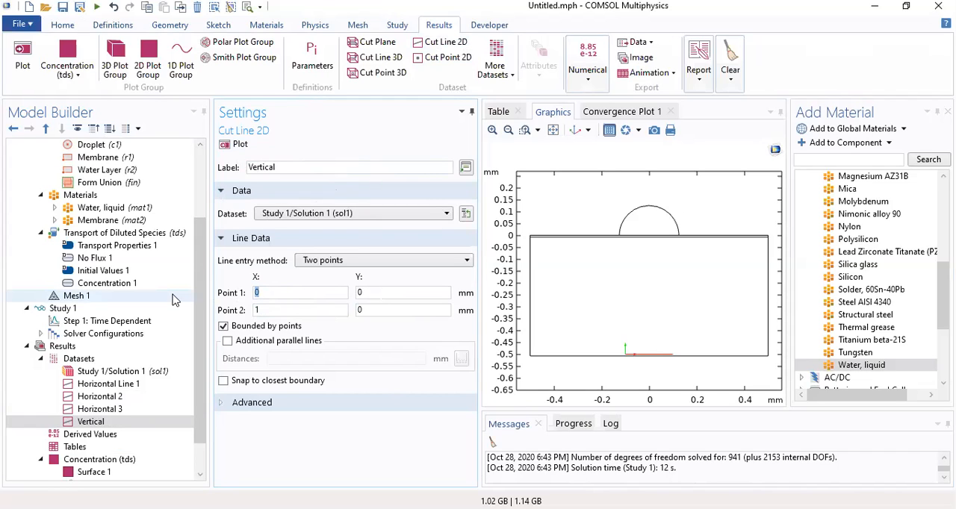
# Set the X coordinate of the Vertical cut line's second point to -0.507 mm and plot the line
pyautogui.moveTo(279, 312); pyautogui.dragTo(235, 310)
pyautogui.write('-0.507')
pyautogui.click(240, 145)
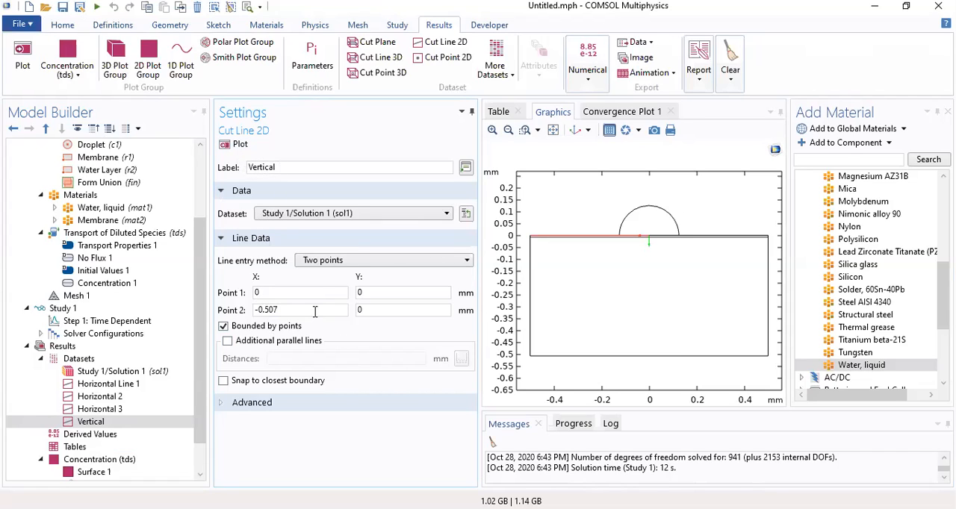
# Make the Vertical cut line run from (0, 0) to (0, -0.507) mm and plot it
pyautogui.moveTo(315, 312); pyautogui.dragTo(151, 312)
pyautogui.write('0')
pyautogui.moveTo(391, 291); pyautogui.dragTo(247, 289)
pyautogui.moveTo(380, 311); pyautogui.dragTo(285, 312)
pyautogui.write('-0.507')
pyautogui.click(236, 146)
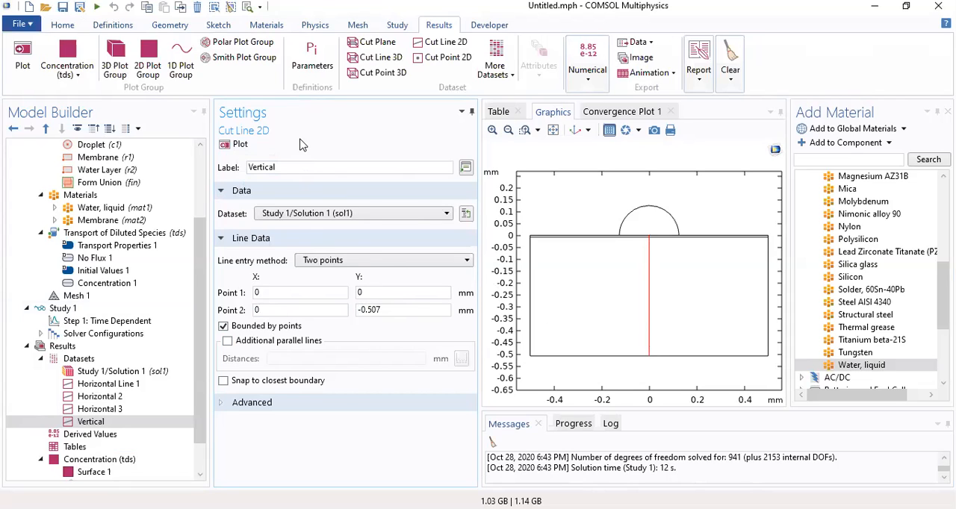
# Review the positions of the three horizontal cut line datasets in the geometry
pyautogui.scroll(-1, 185, 374)
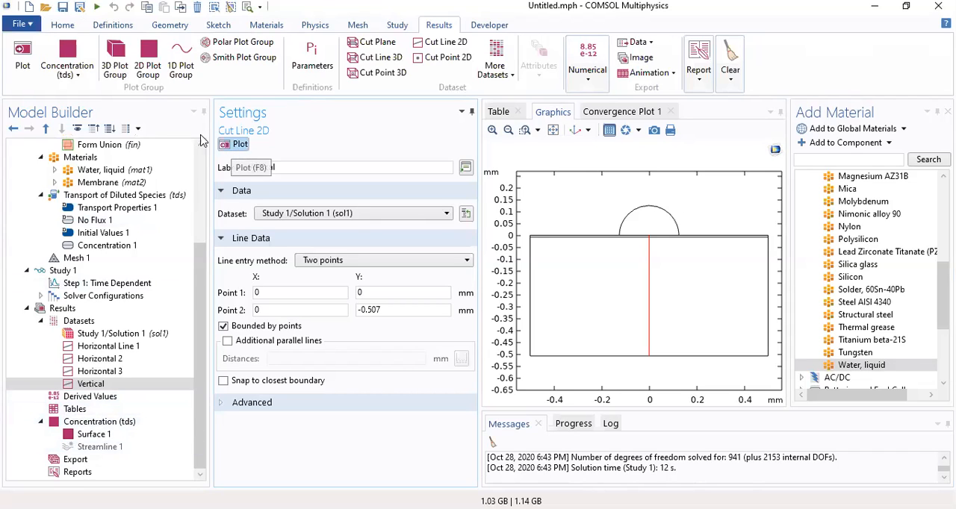
pyautogui.click(77, 396)
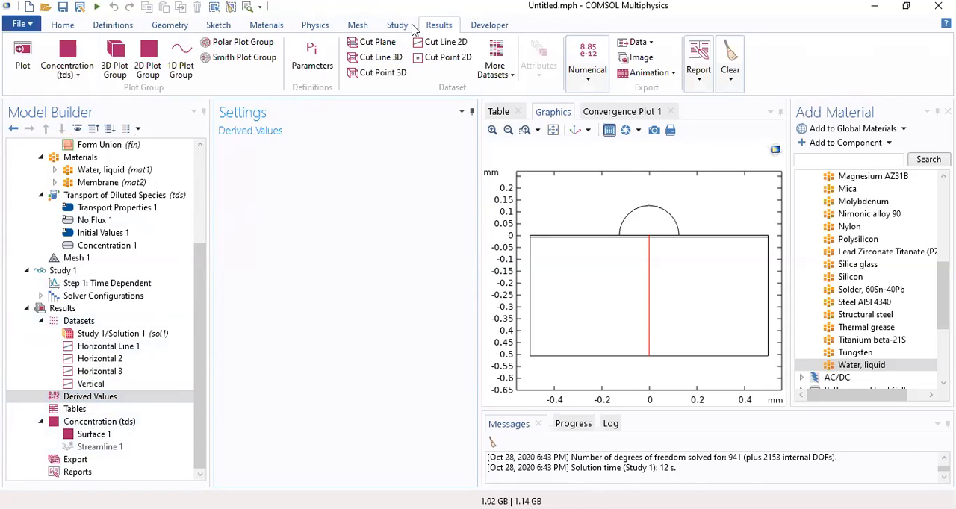
pyautogui.click(122, 359)
pyautogui.click(122, 346)
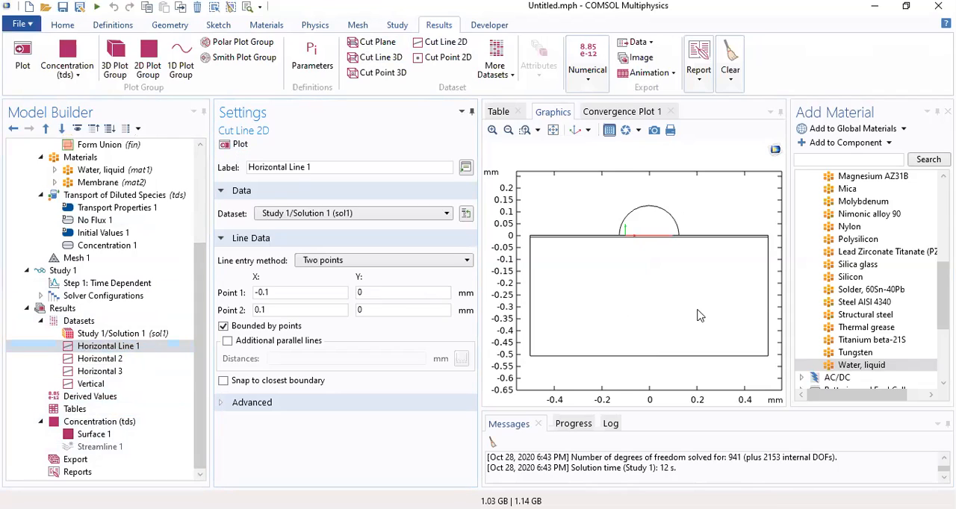
pyautogui.click(102, 360)
pyautogui.click(100, 371)
pyautogui.click(101, 360)
pyautogui.click(103, 348)
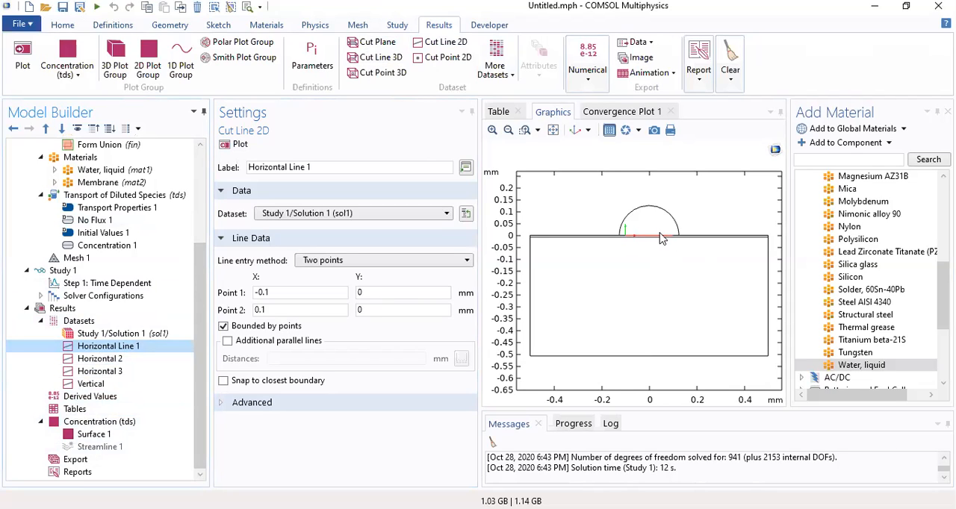
# Add an Average evaluation dataset that uses Horizontal Line 1 as its source dataset
pyautogui.click(511, 78)
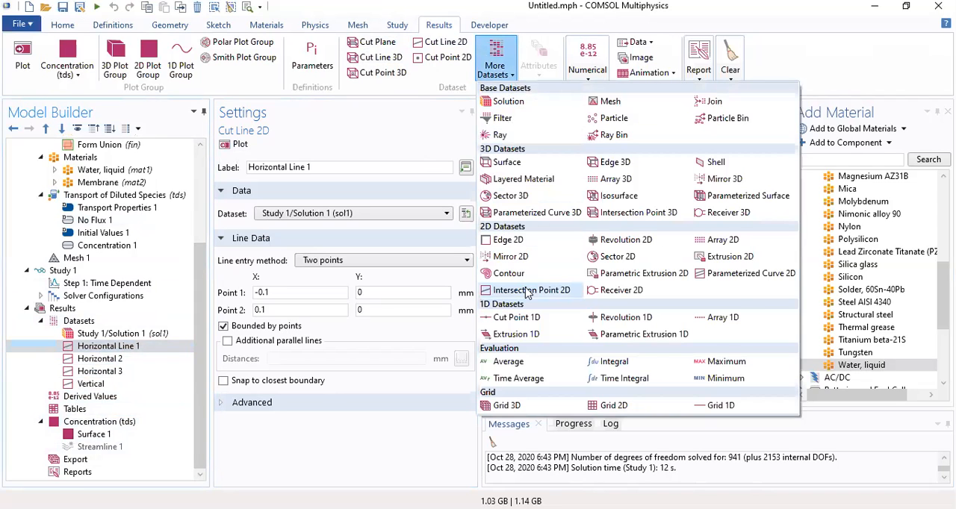
pyautogui.click(519, 363)
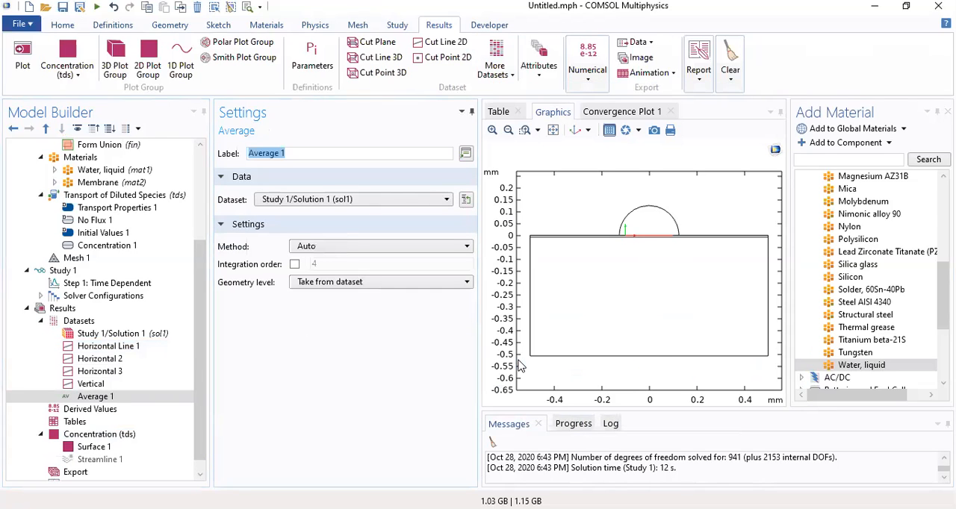
pyautogui.moveTo(196, 317); pyautogui.dragTo(205, 369)
pyautogui.click(345, 205)
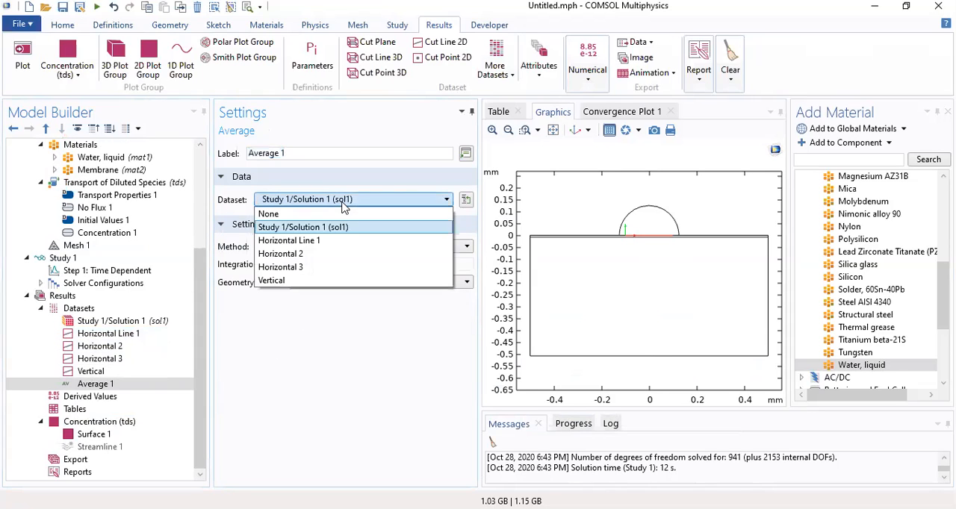
pyautogui.click(337, 239)
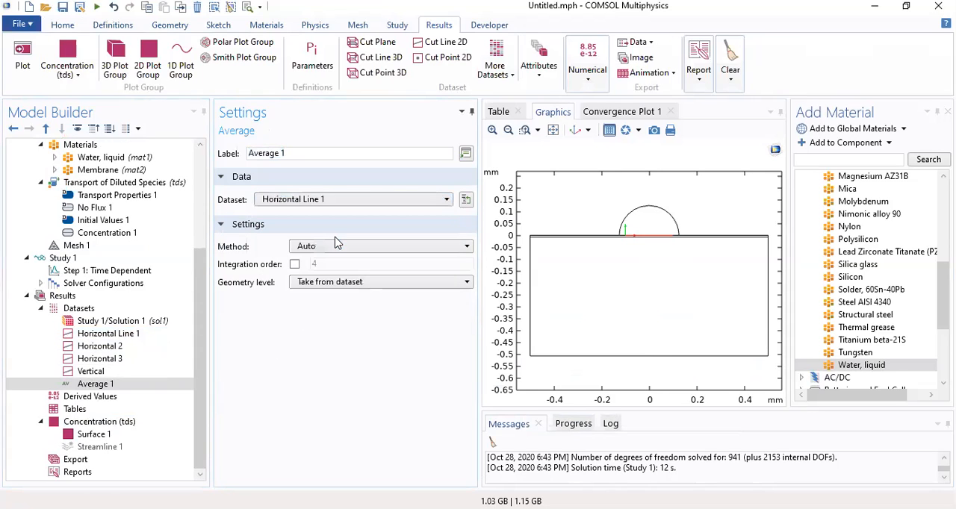
# Add a second Average dataset based on the Horizontal 2 cut line
pyautogui.click(496, 66)
pyautogui.click(538, 363)
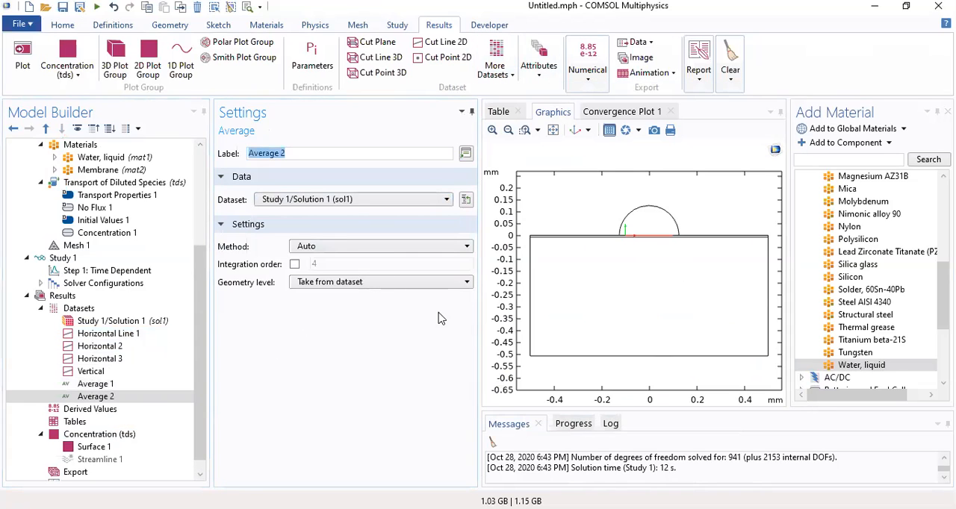
pyautogui.click(346, 205)
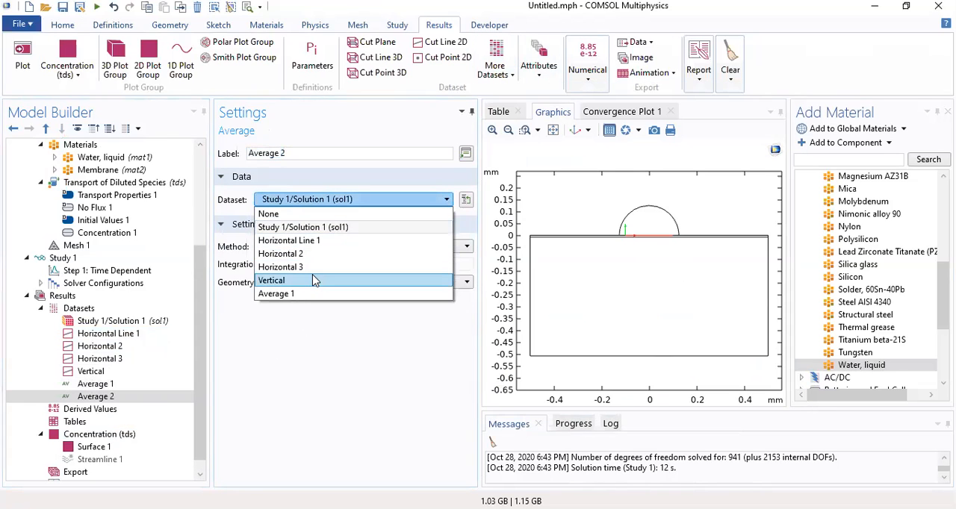
pyautogui.click(313, 257)
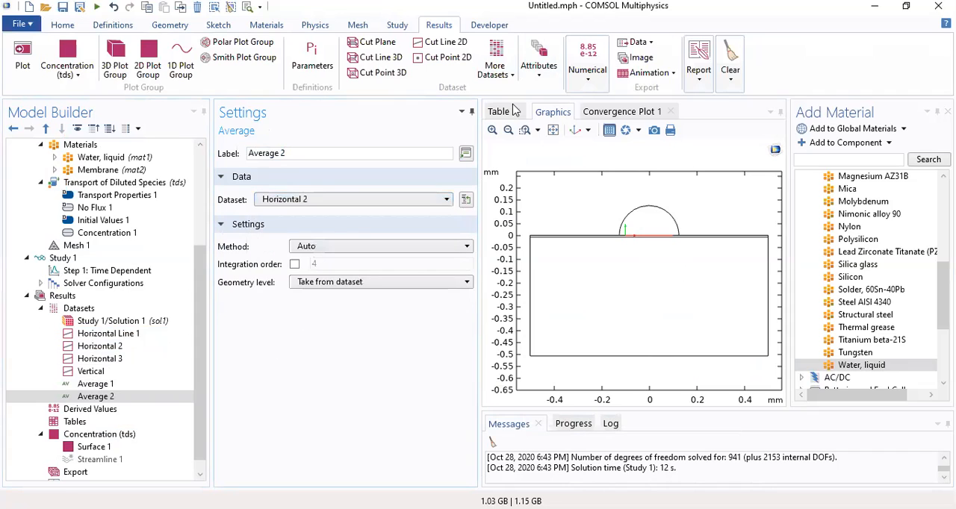
# Add a third Average dataset based on the Horizontal 3 cut line, keeping the Auto method
pyautogui.click(495, 66)
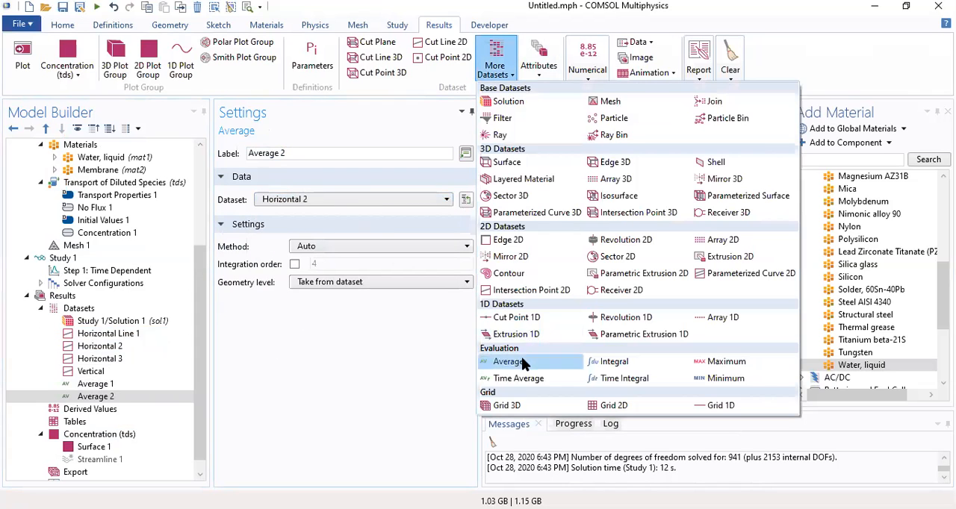
pyautogui.click(523, 362)
pyautogui.click(323, 199)
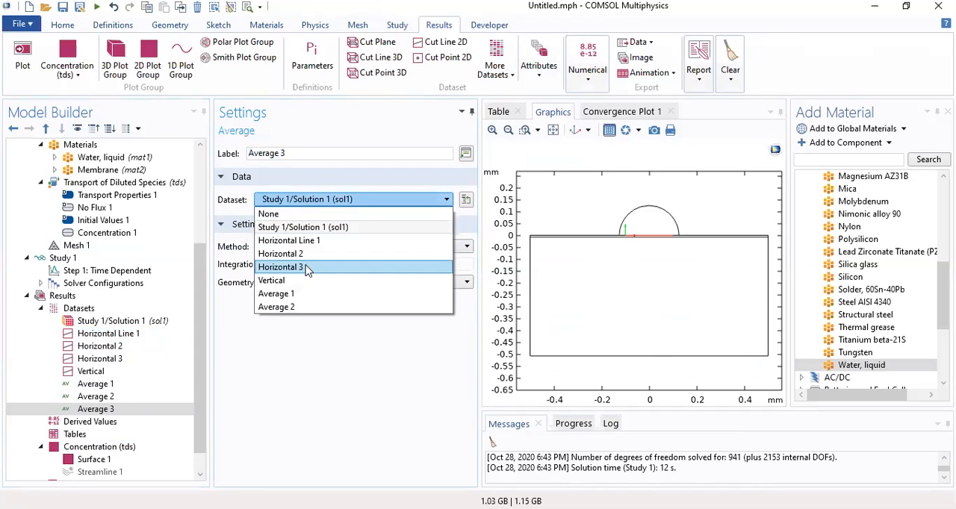
pyautogui.click(309, 267)
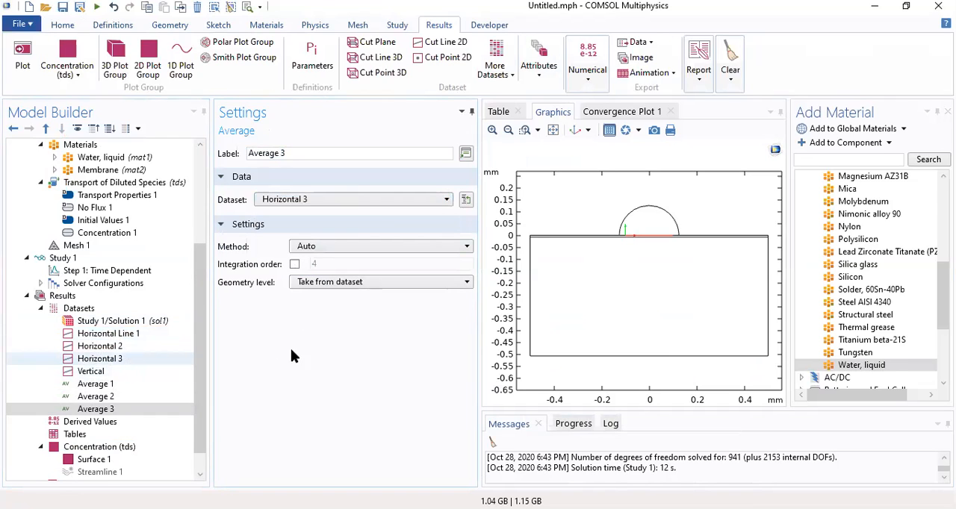
pyautogui.click(333, 250)
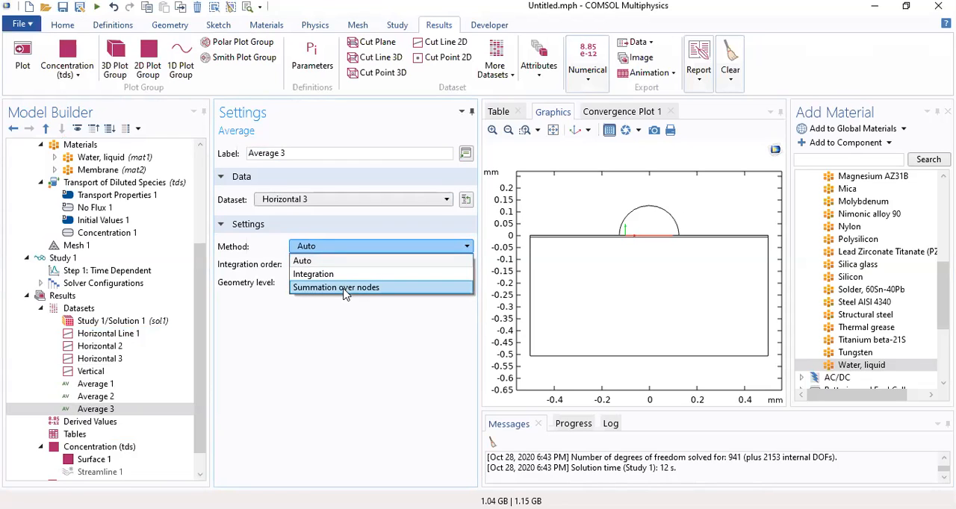
pyautogui.click(329, 330)
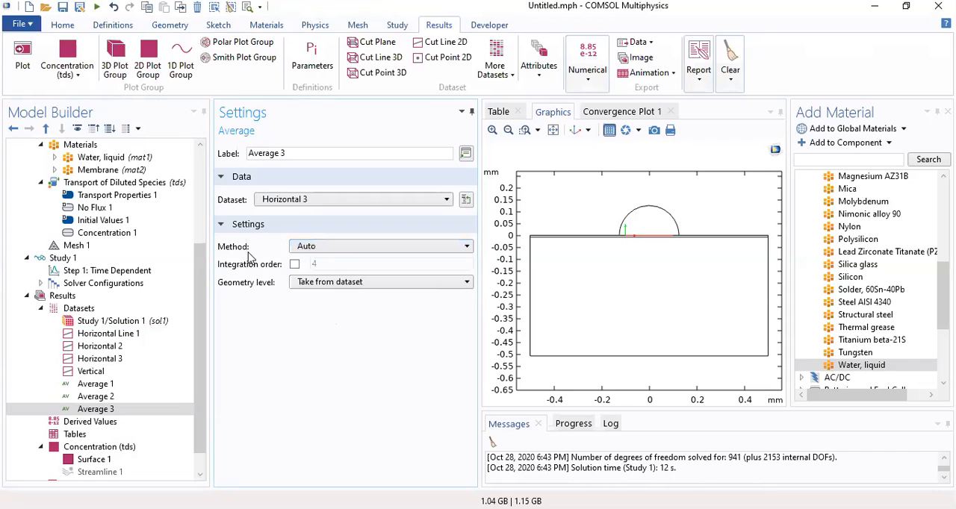
# Add a 1D plot group to the results and label it Horizontal Line Graph
pyautogui.scroll(-1, 200, 274)
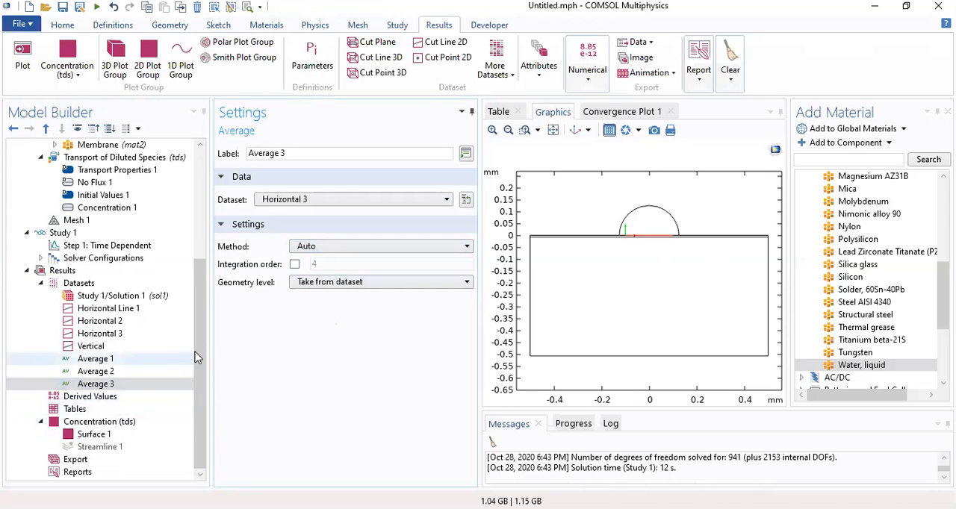
pyautogui.click(181, 66)
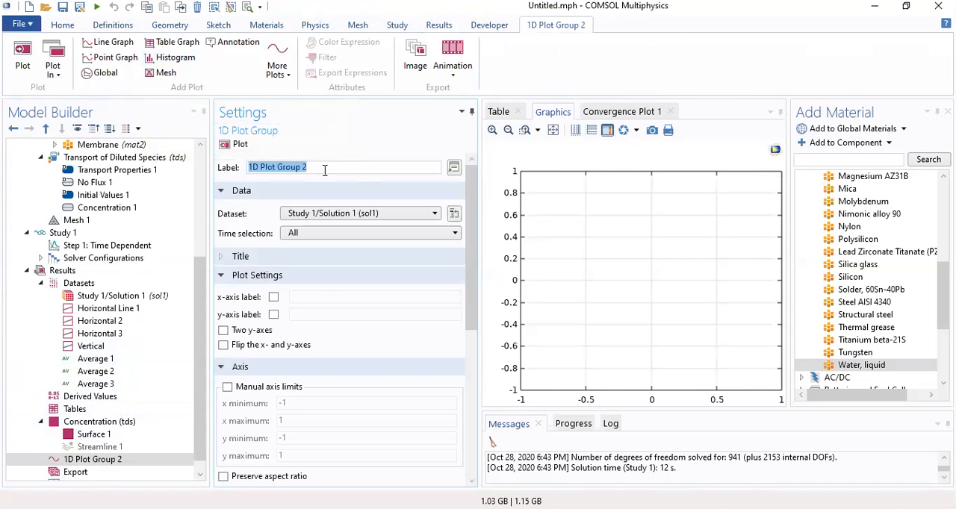
pyautogui.write('Horizontal Line Graph')
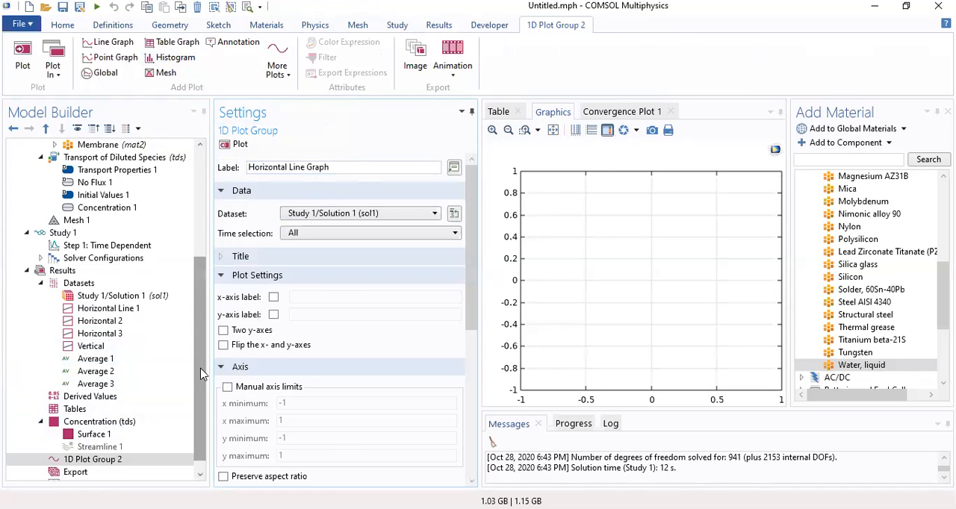
pyautogui.moveTo(200, 373); pyautogui.dragTo(198, 423)
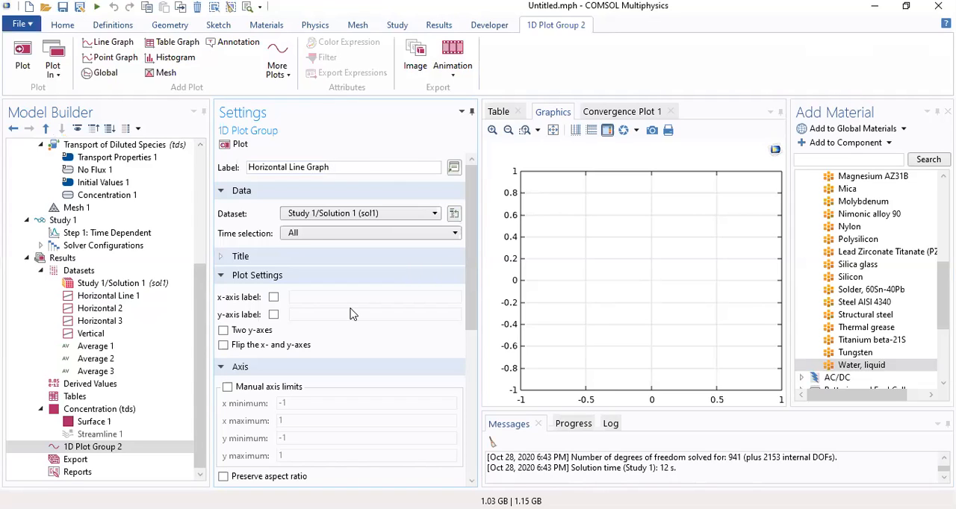
# Add three point graphs to the Horizontal Line Graph plot group
pyautogui.click(113, 60)
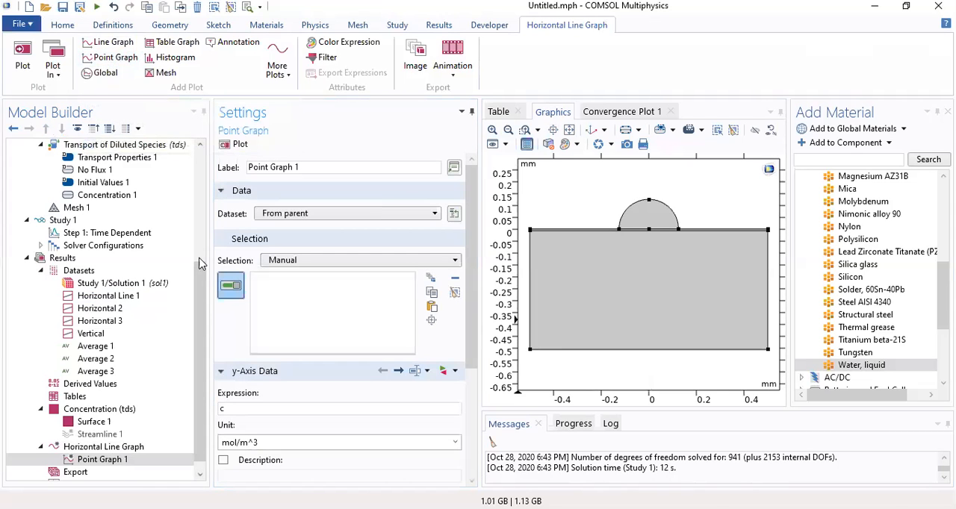
pyautogui.scroll(-1, 205, 369)
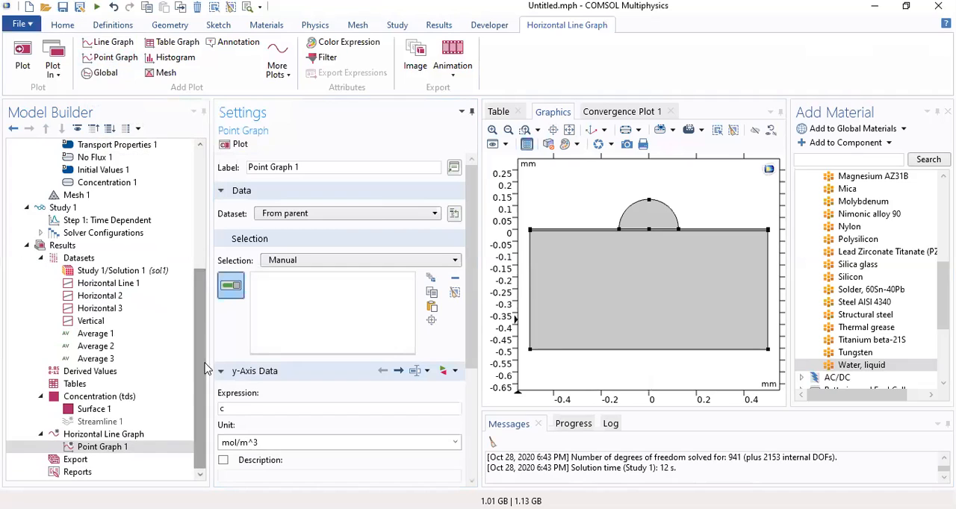
pyautogui.click(120, 62)
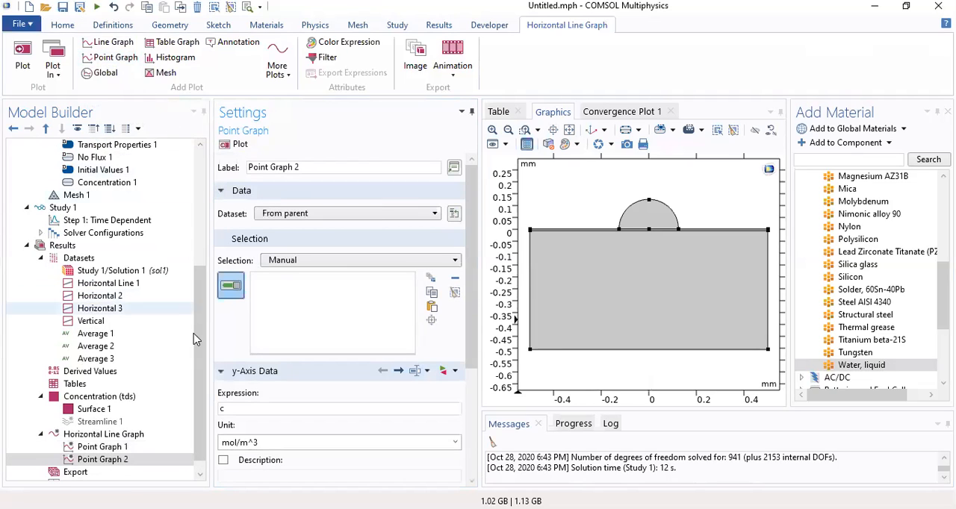
pyautogui.click(123, 58)
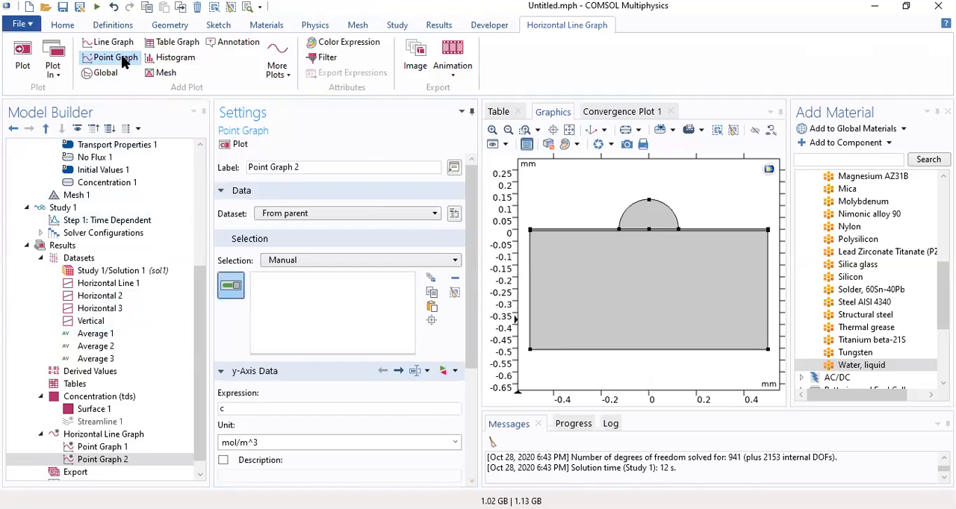
# Set the dataset of Point Graph 1 to Average 1
pyautogui.click(106, 448)
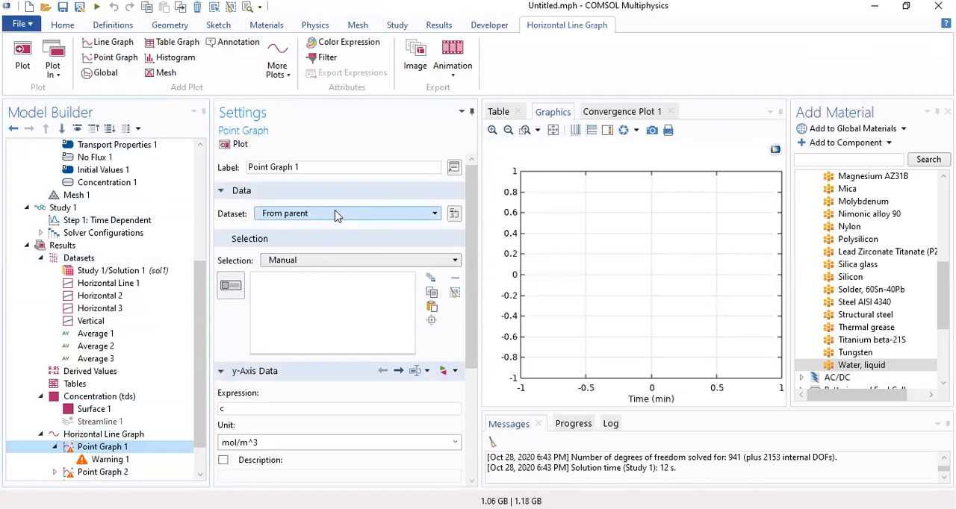
pyautogui.click(333, 214)
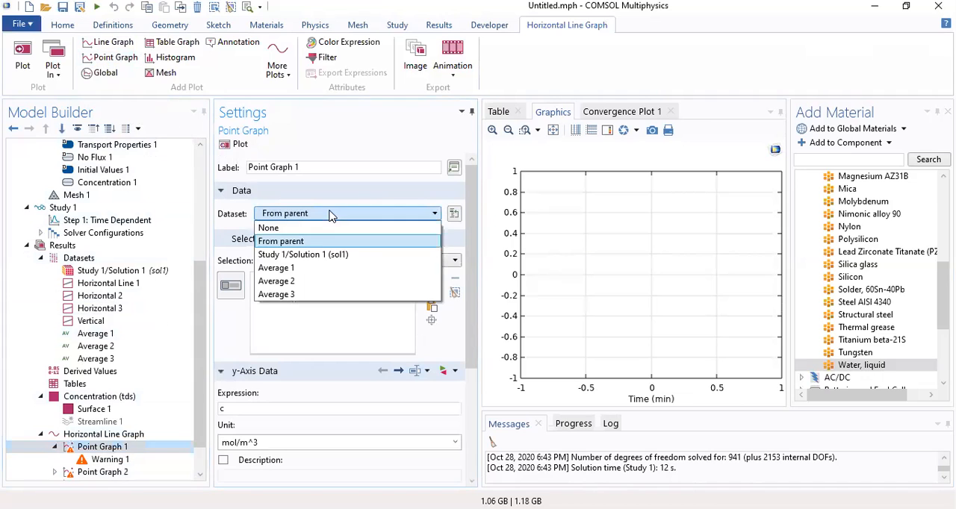
pyautogui.click(306, 267)
pyautogui.scroll(-1, 198, 392)
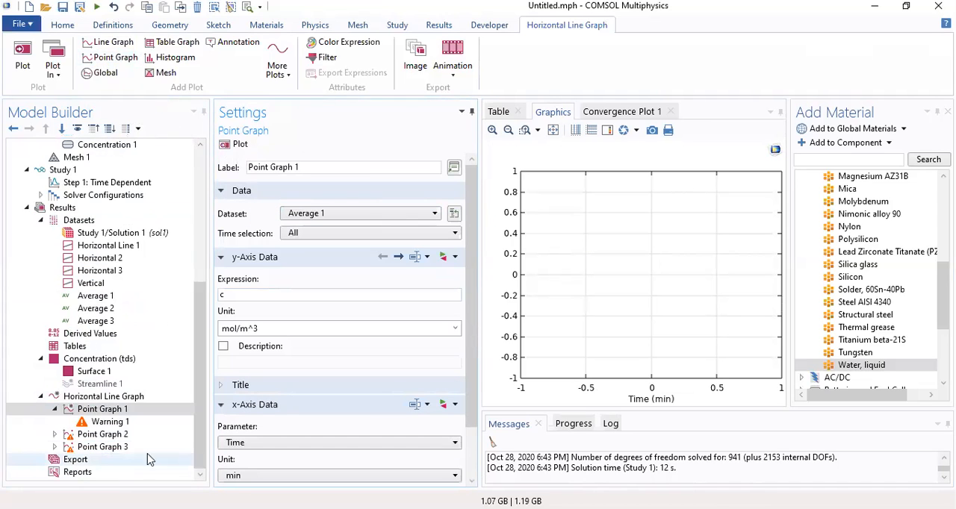
# Set the dataset of Point Graph 2 to Average 2
pyautogui.click(105, 435)
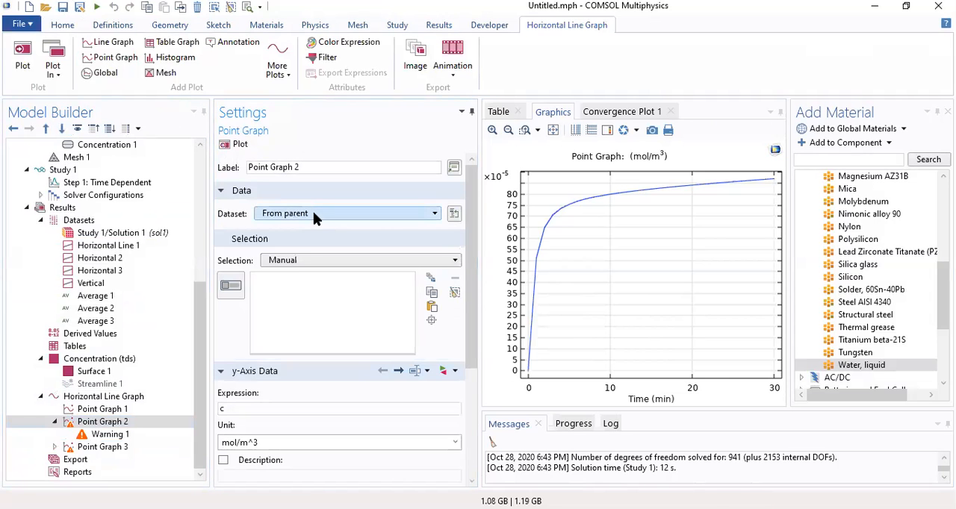
pyautogui.click(316, 215)
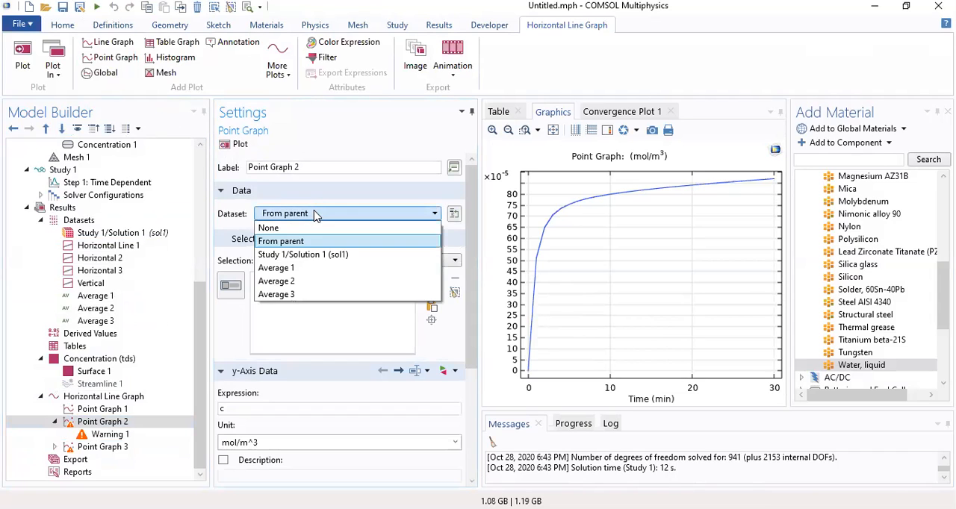
pyautogui.click(301, 280)
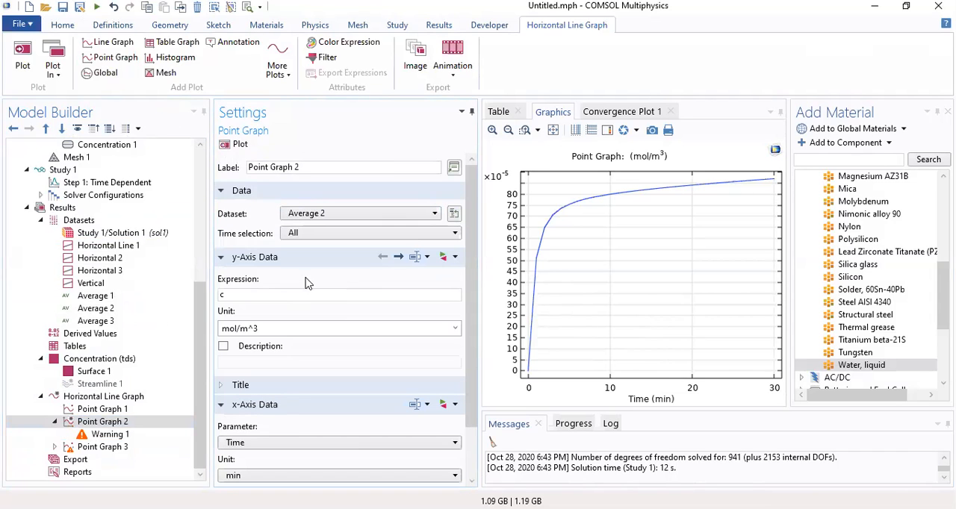
# Set the dataset of Point Graph 3 to Average 3 and plot the averaged concentration curves
pyautogui.click(103, 447)
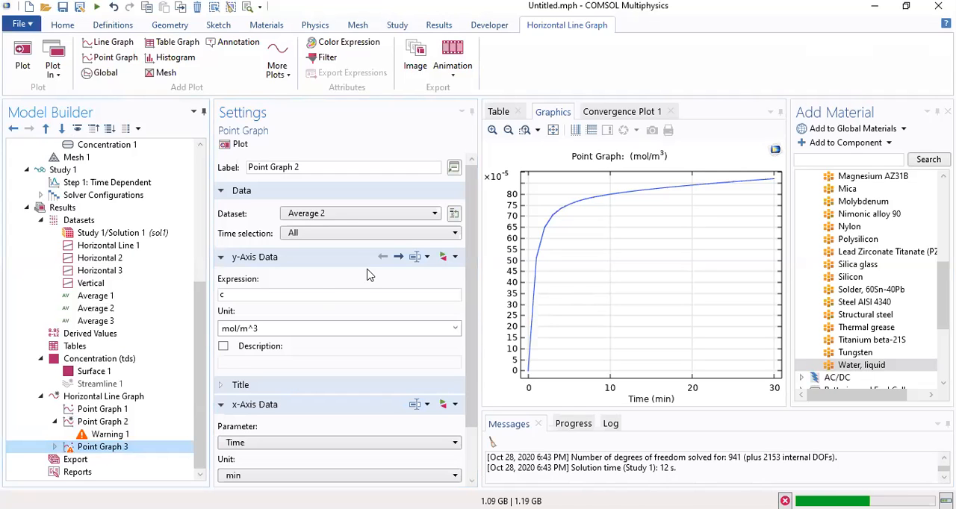
pyautogui.click(326, 215)
pyautogui.click(295, 291)
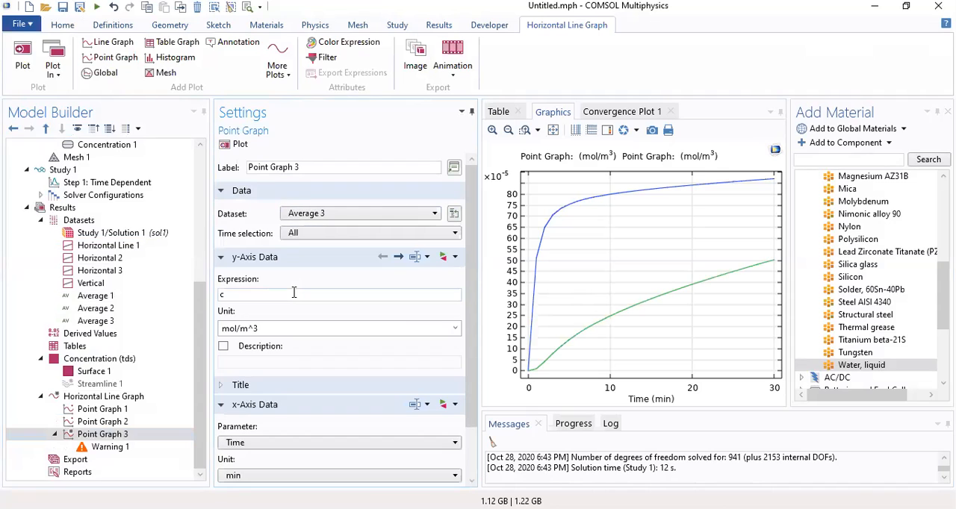
pyautogui.click(233, 147)
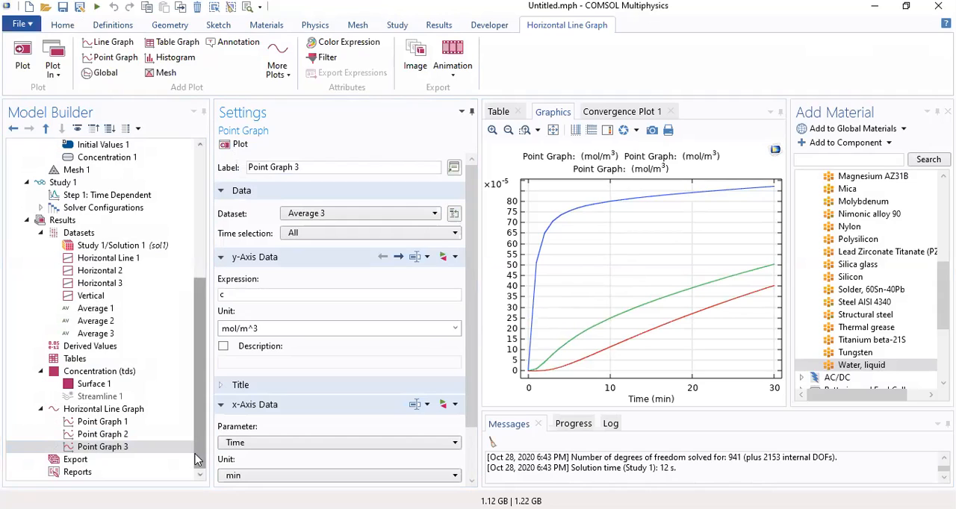
# Turn on the legend for Point Graph 1 and switch its legend type to Manual
pyautogui.moveTo(470, 275); pyautogui.dragTo(471, 340)
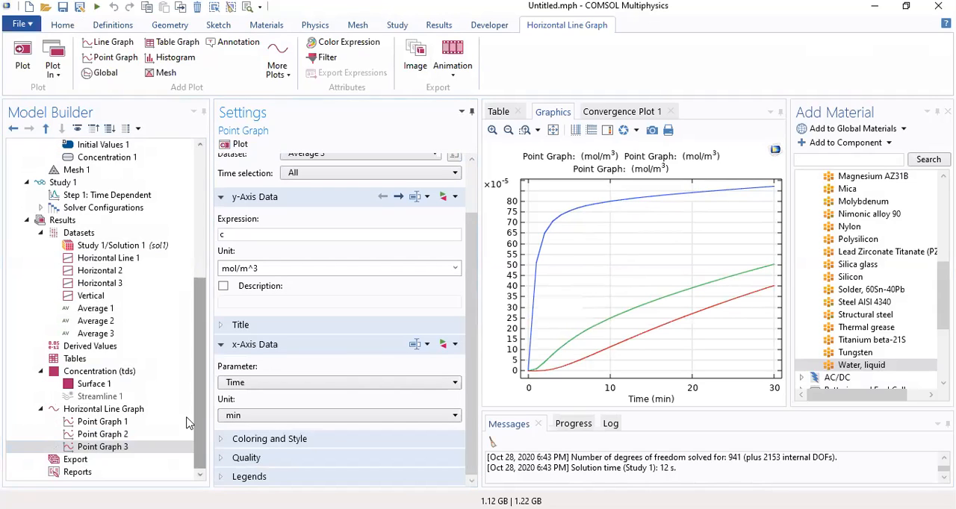
pyautogui.click(146, 423)
pyautogui.moveTo(468, 243); pyautogui.dragTo(468, 293)
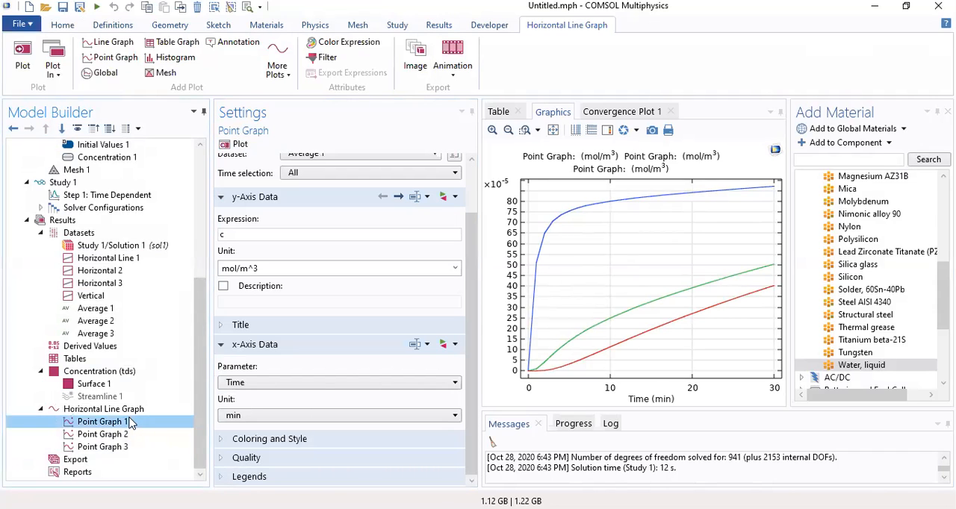
pyautogui.click(221, 477)
pyautogui.moveTo(471, 301); pyautogui.dragTo(460, 435)
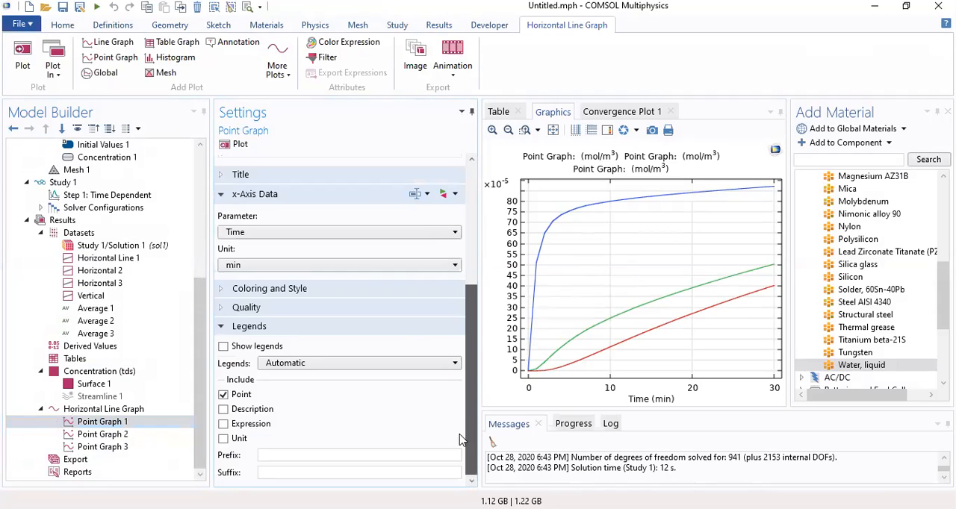
pyautogui.click(223, 347)
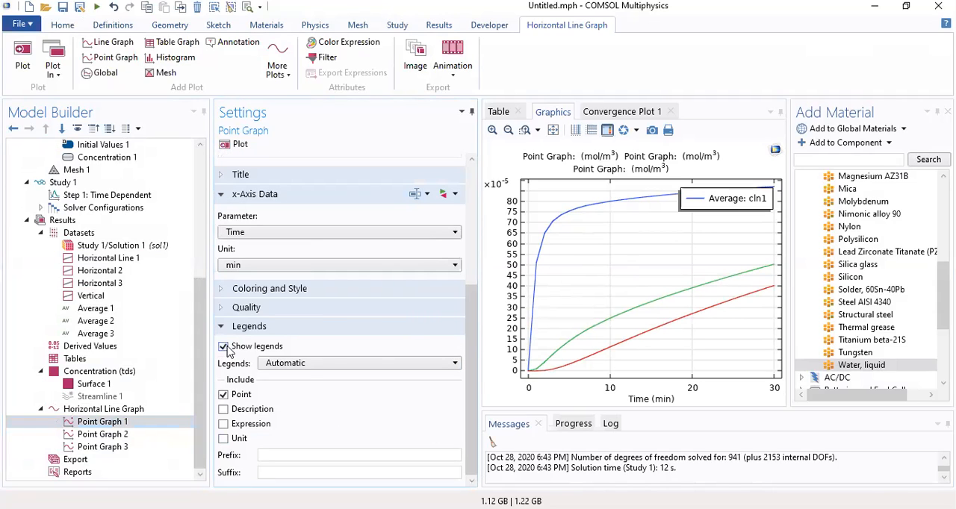
pyautogui.click(289, 363)
pyautogui.click(301, 390)
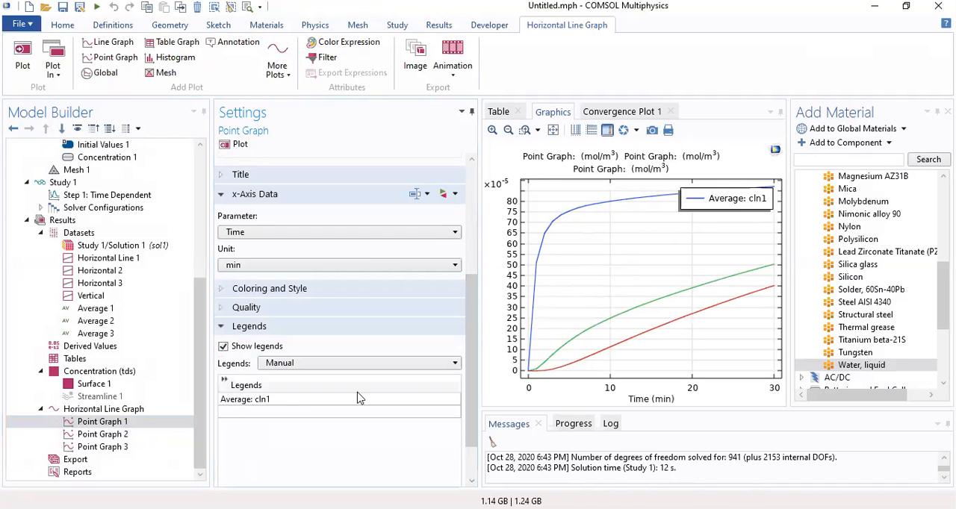
# Replace the manual legend text of Point Graph 1 with Droplet
pyautogui.click(279, 399)
pyautogui.click(279, 399)
pyautogui.moveTo(276, 401); pyautogui.dragTo(217, 401)
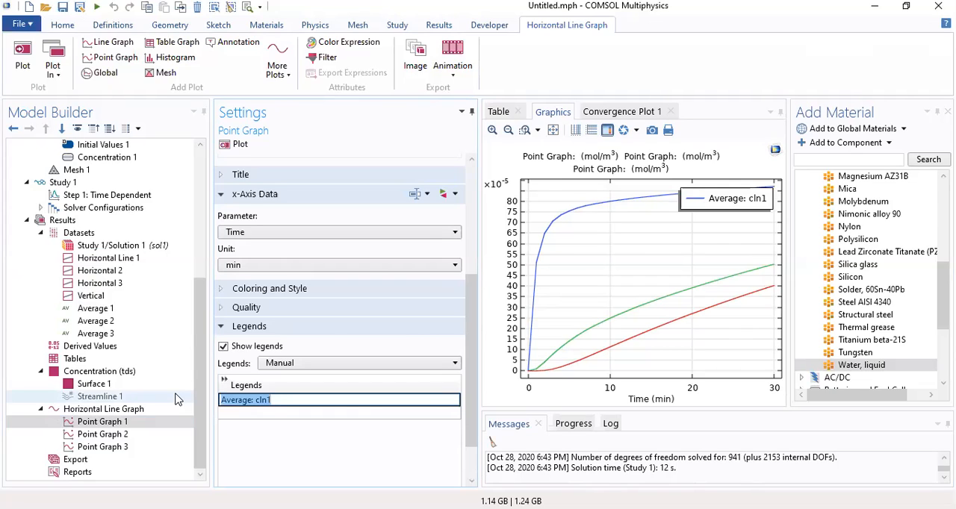
pyautogui.write('C')
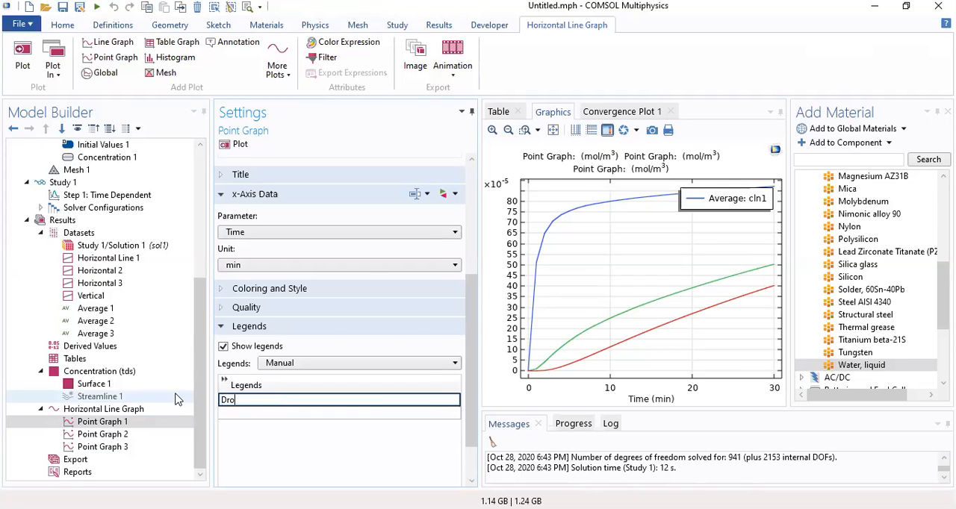
pyautogui.write('roplet')
pyautogui.press('Return')
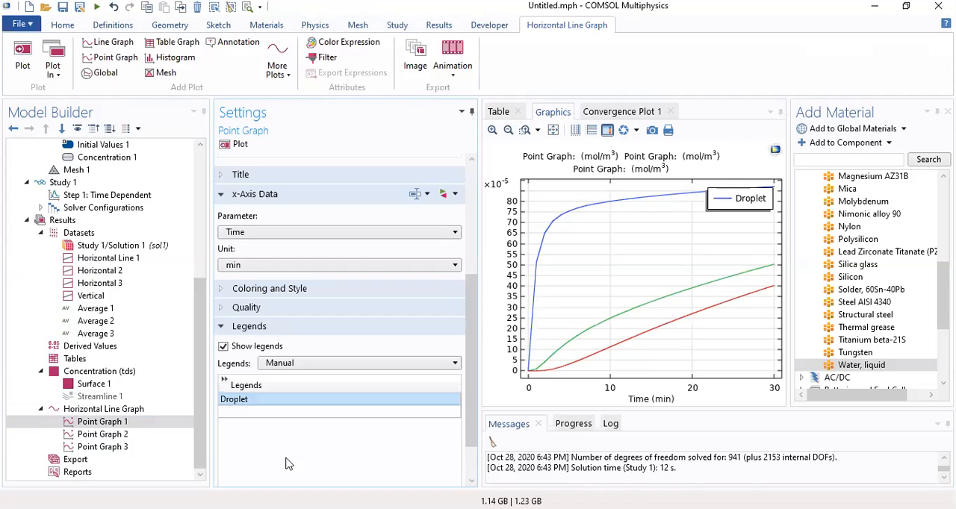
# Show the legend for Point Graph 2, switch it to Manual and set its text to Middle
pyautogui.click(105, 435)
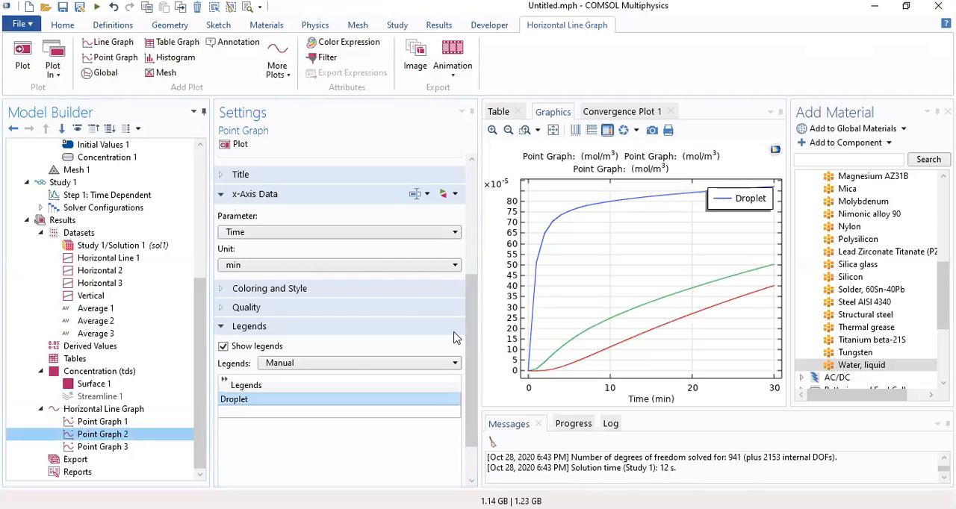
pyautogui.moveTo(468, 264); pyautogui.dragTo(463, 396)
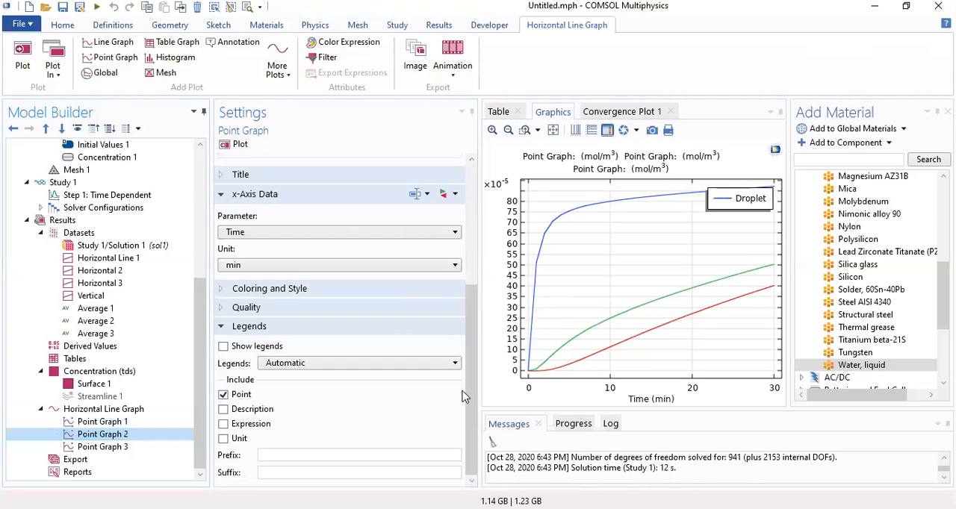
pyautogui.click(223, 347)
pyautogui.click(299, 364)
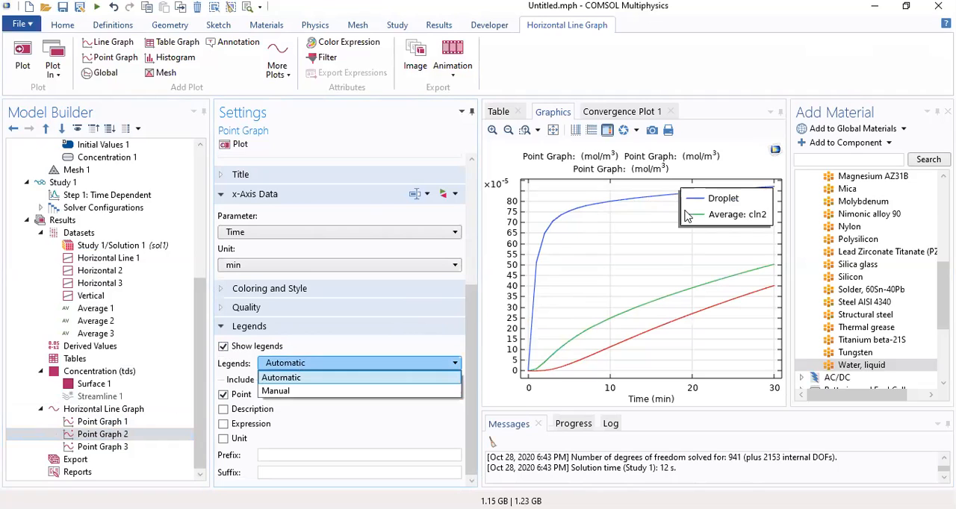
pyautogui.click(366, 391)
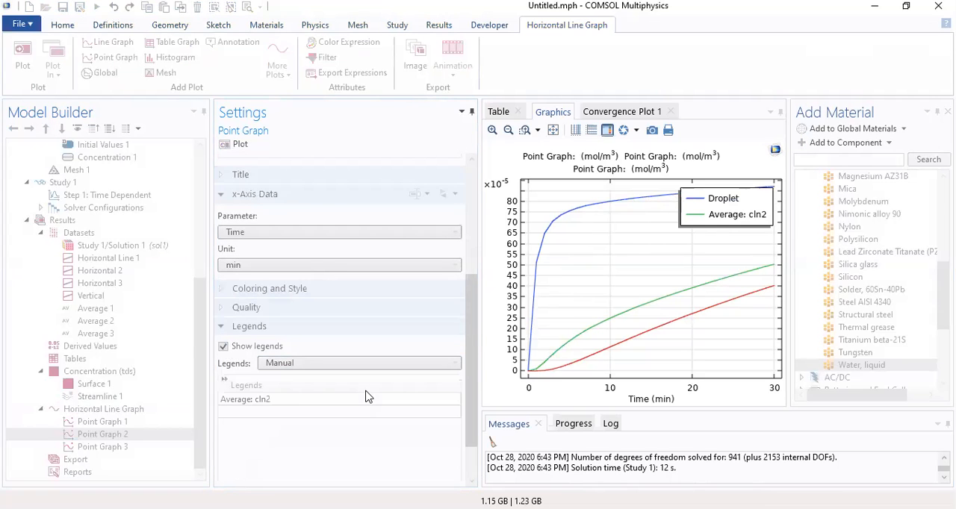
pyautogui.click(284, 404)
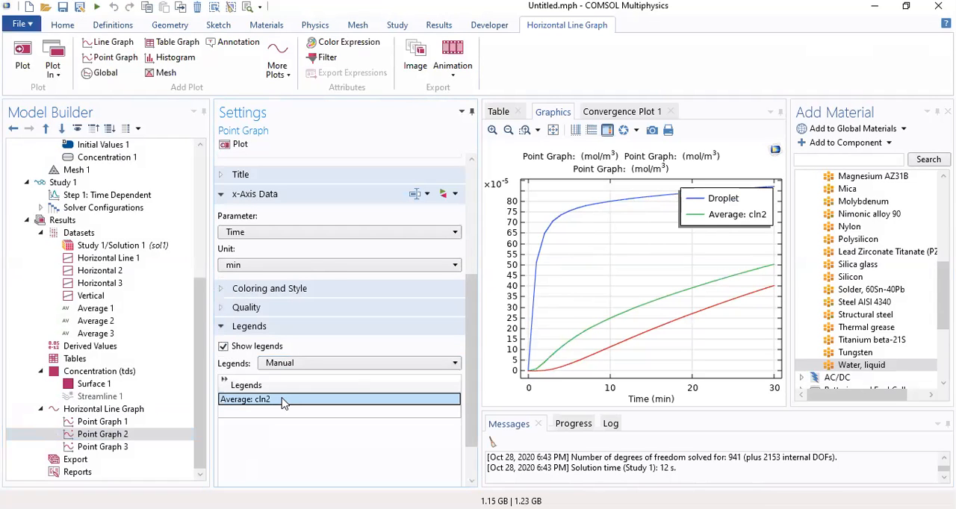
pyautogui.write('Middle')
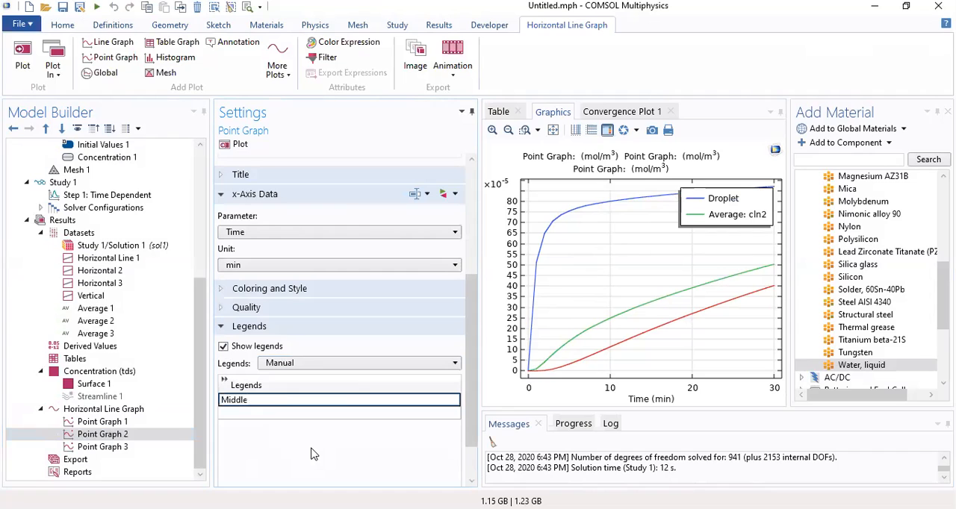
# Show a Manual legend reading Bottom for Point Graph 3 and update the plot
pyautogui.click(146, 447)
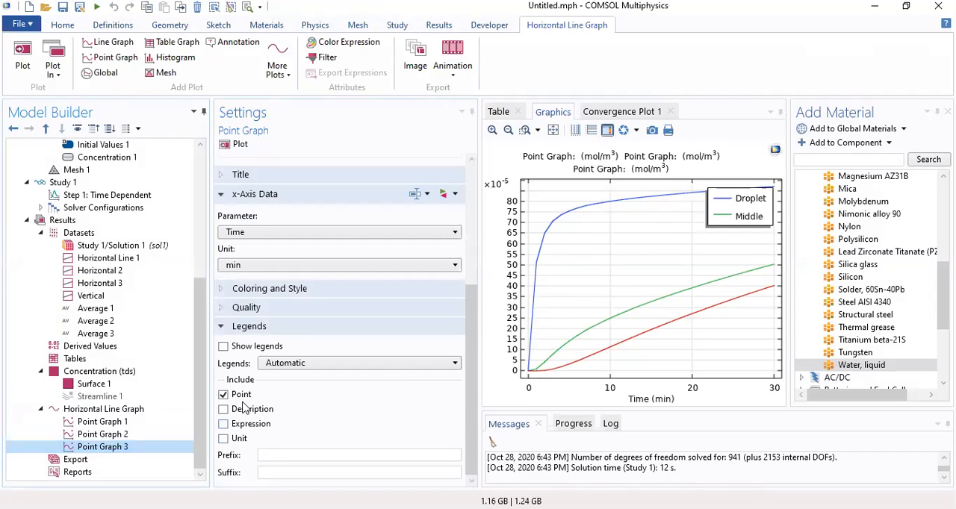
pyautogui.click(224, 347)
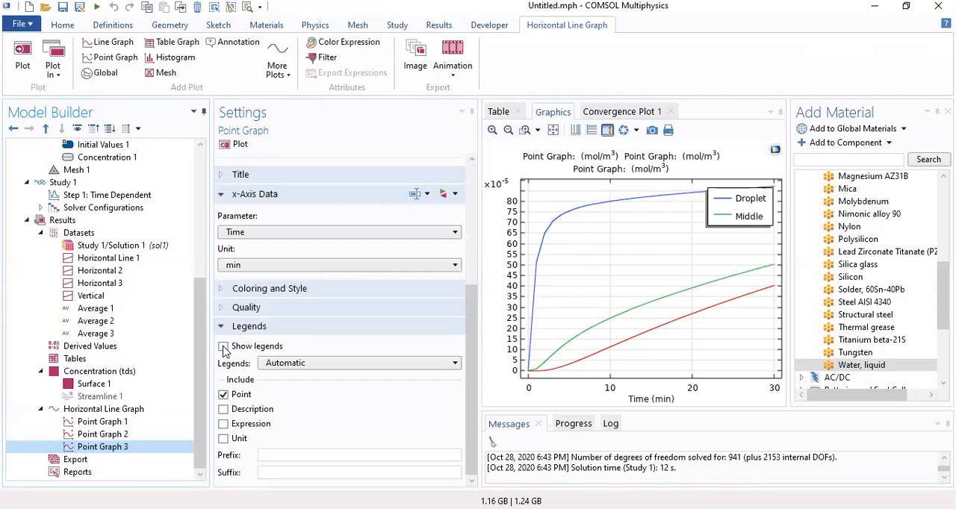
pyautogui.click(299, 363)
pyautogui.click(277, 393)
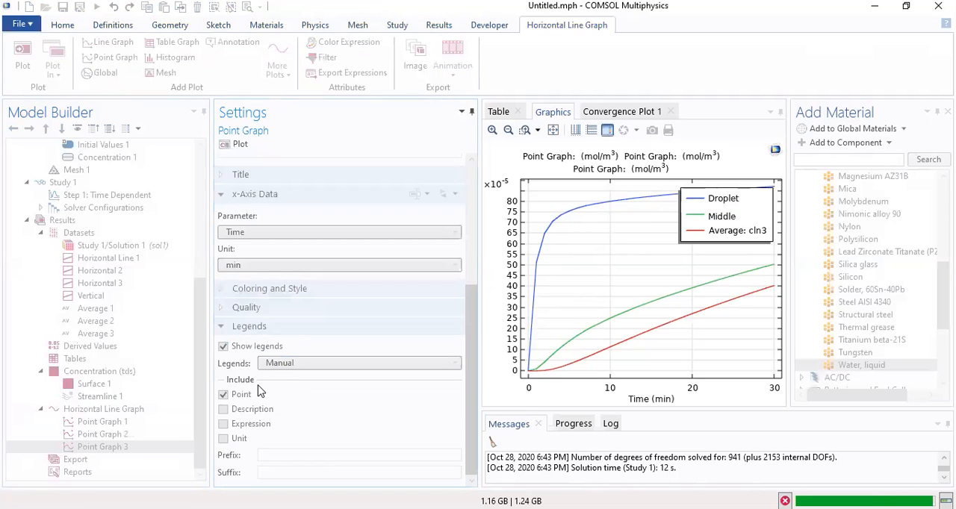
pyautogui.doubleClick(259, 401)
pyautogui.write('Bottom')
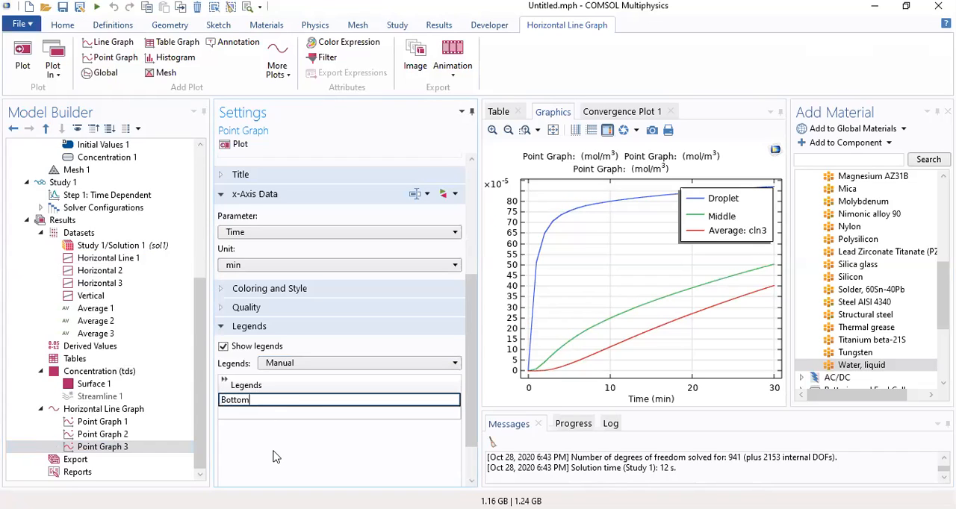
pyautogui.click(239, 145)
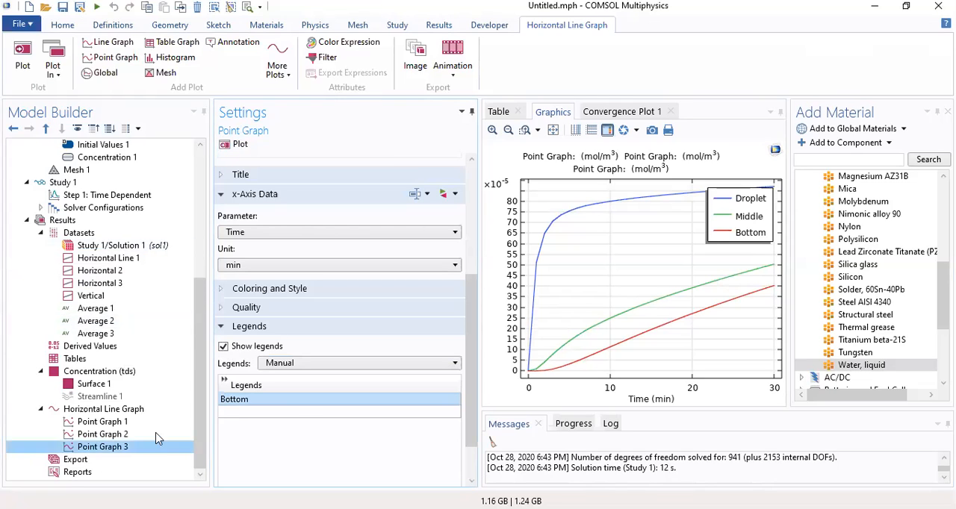
# Set the legend position of the Horizontal Line Graph plot group to Lower right
pyautogui.click(105, 409)
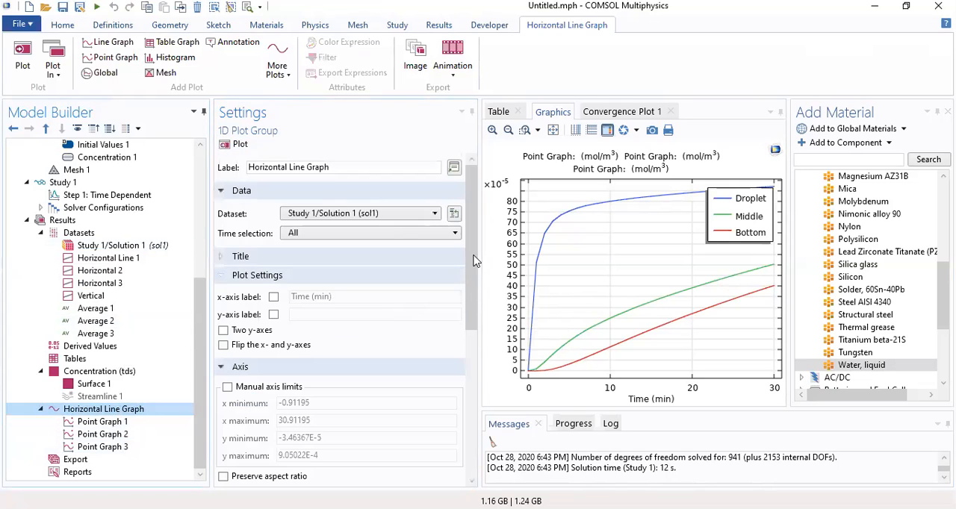
pyautogui.moveTo(476, 258); pyautogui.dragTo(459, 404)
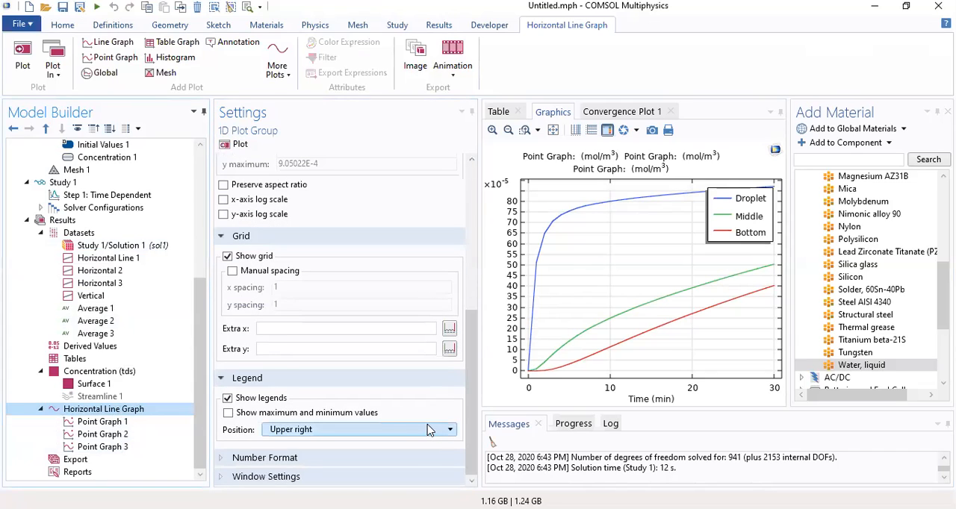
pyautogui.click(427, 430)
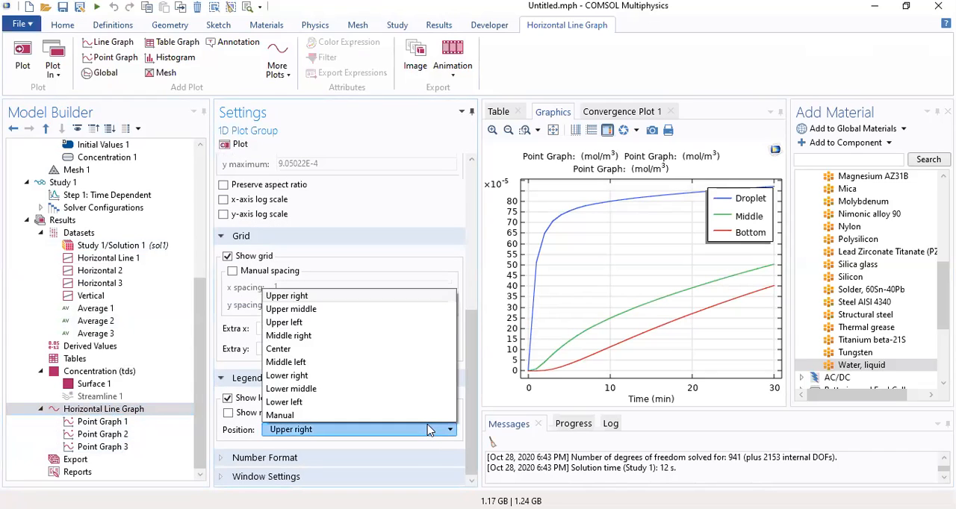
pyautogui.click(356, 378)
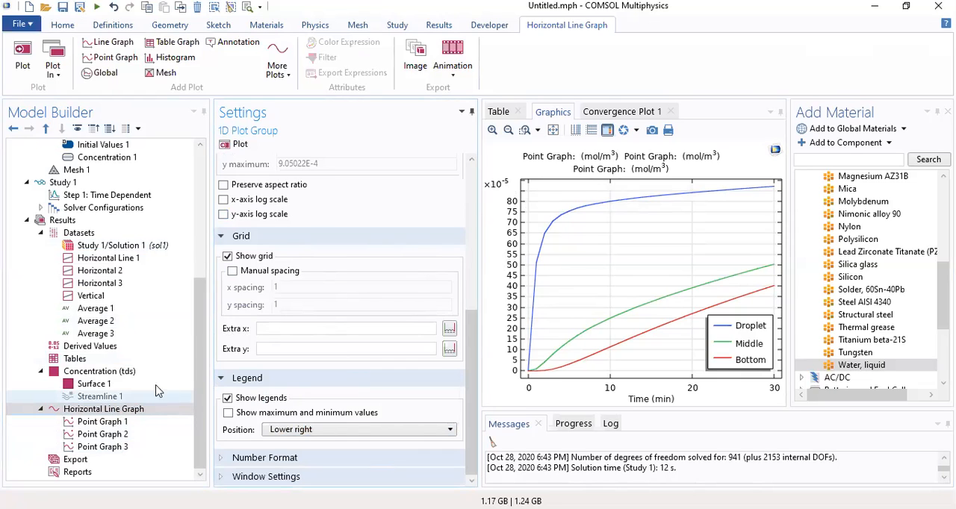
# Review the settings of the Average 3 dataset and the y-axis expression of Point Graph 1
pyautogui.click(100, 334)
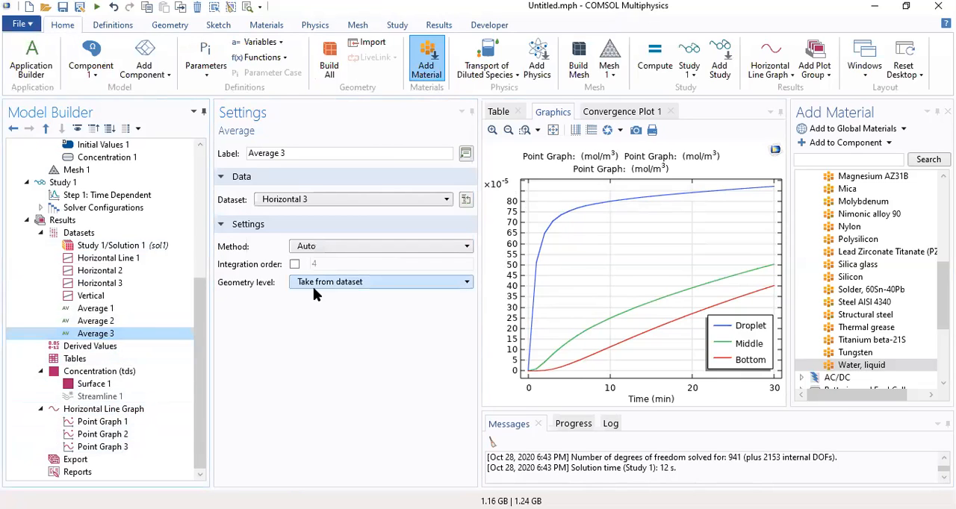
pyautogui.click(97, 422)
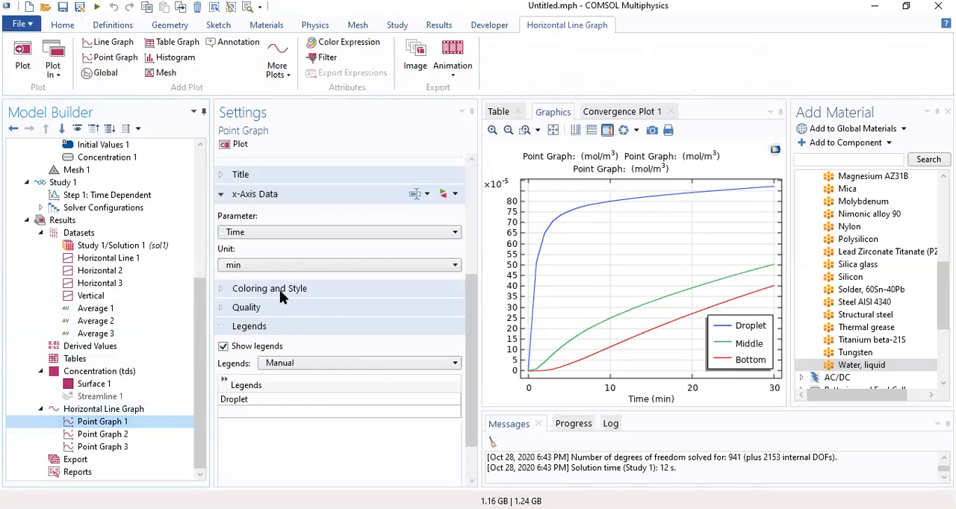
pyautogui.moveTo(473, 342); pyautogui.dragTo(476, 221)
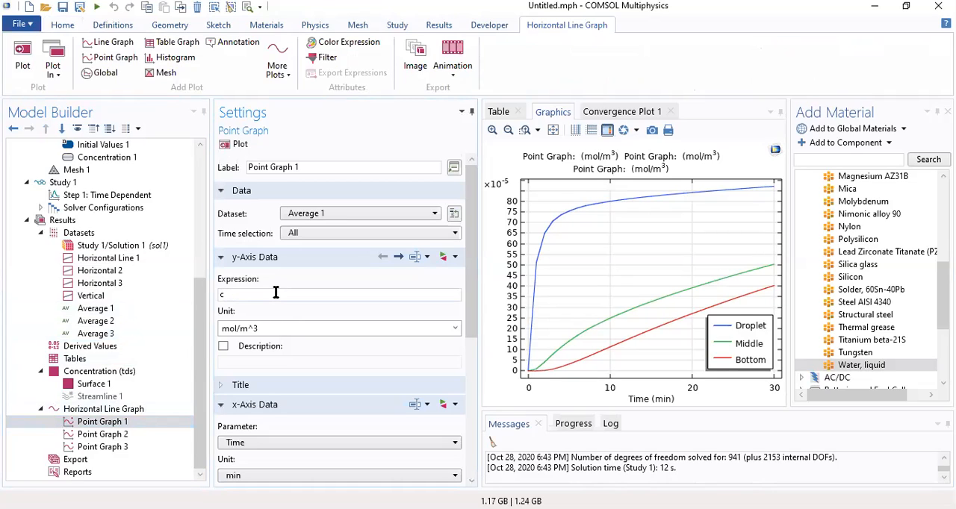
pyautogui.write('01')
pyautogui.press('BackSpace')
pyautogui.press('BackSpace')
pyautogui.press('BackSpace')
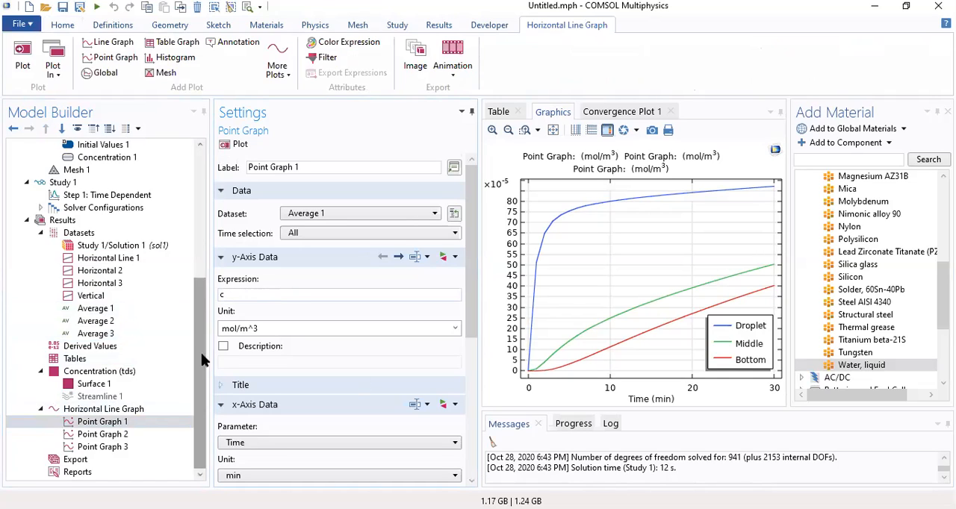
pyautogui.click(180, 423)
pyautogui.click(138, 409)
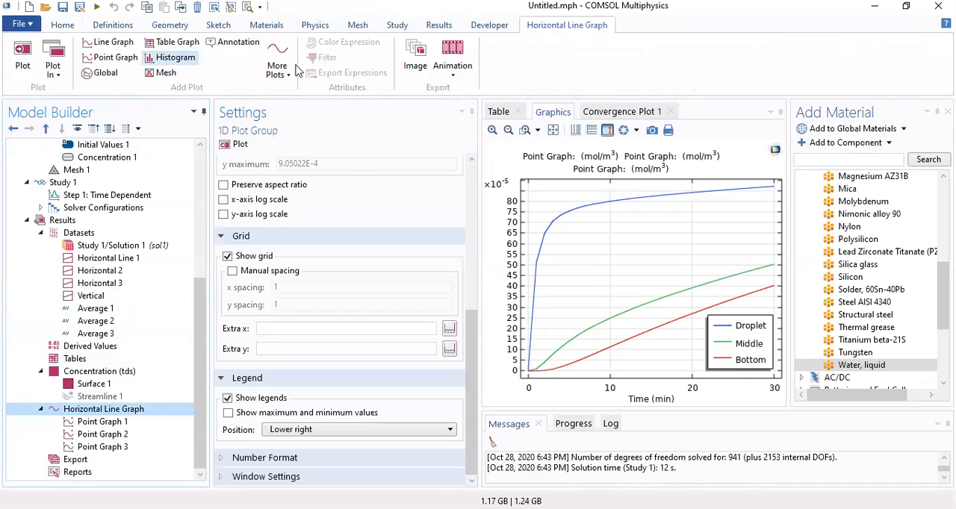
# Create a new 1D plot group in the results and add a line graph to it
pyautogui.click(434, 27)
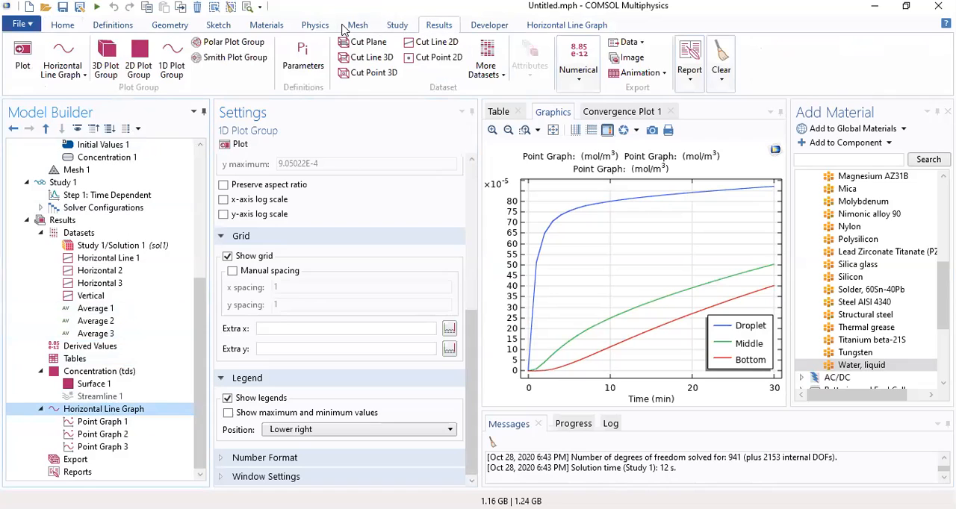
pyautogui.click(173, 71)
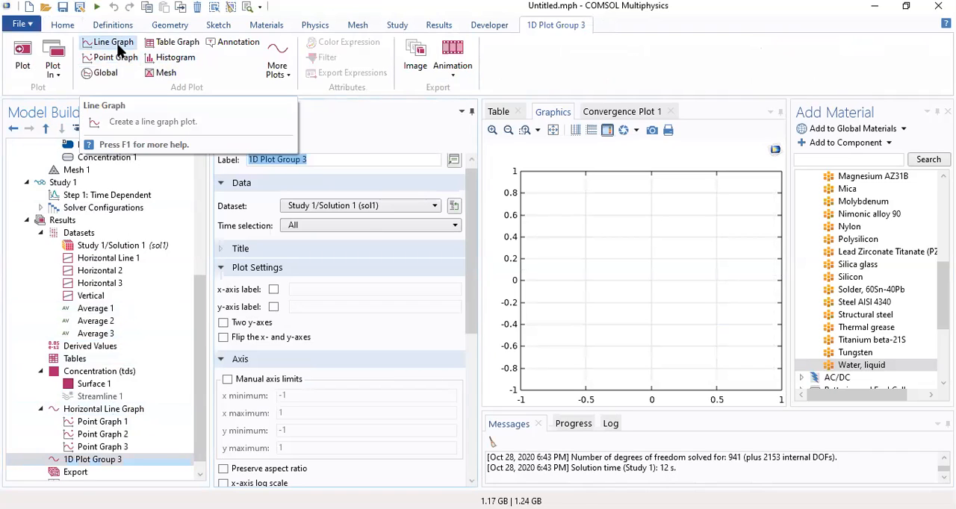
pyautogui.click(114, 43)
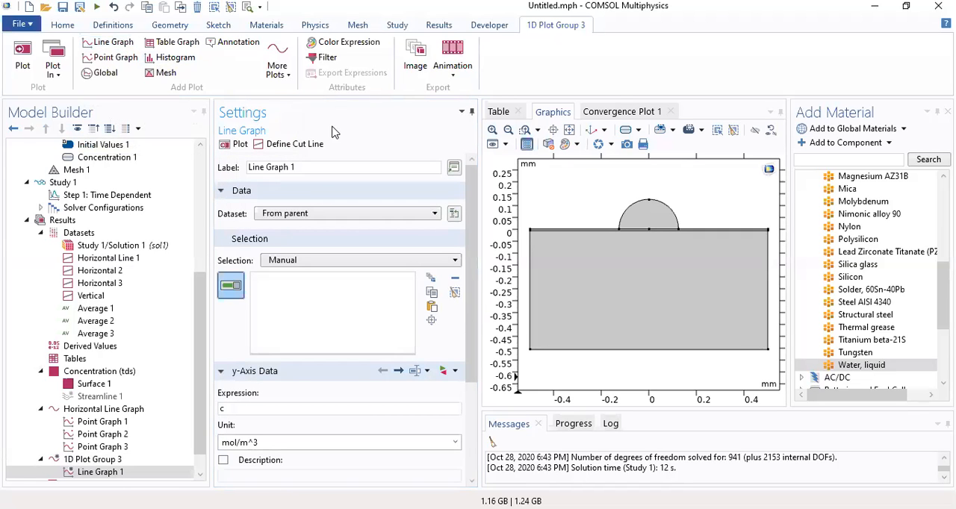
# Set the line graph's dataset to Vertical, keep the time selection at All, and plot the concentration
pyautogui.click(313, 212)
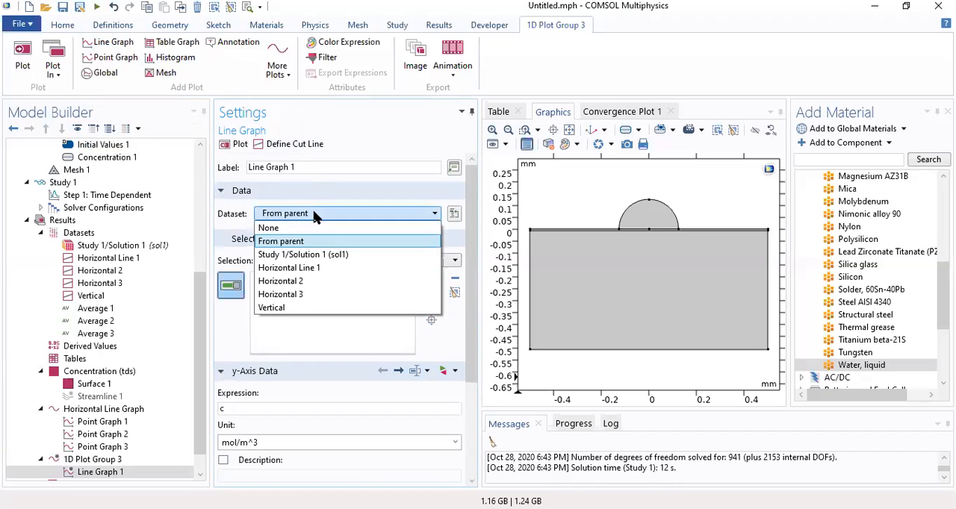
pyautogui.click(294, 307)
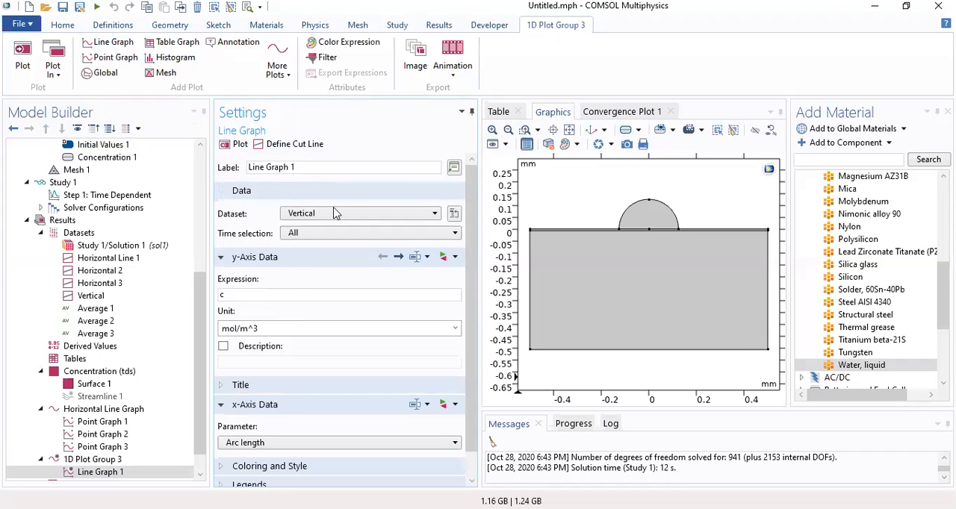
pyautogui.click(322, 236)
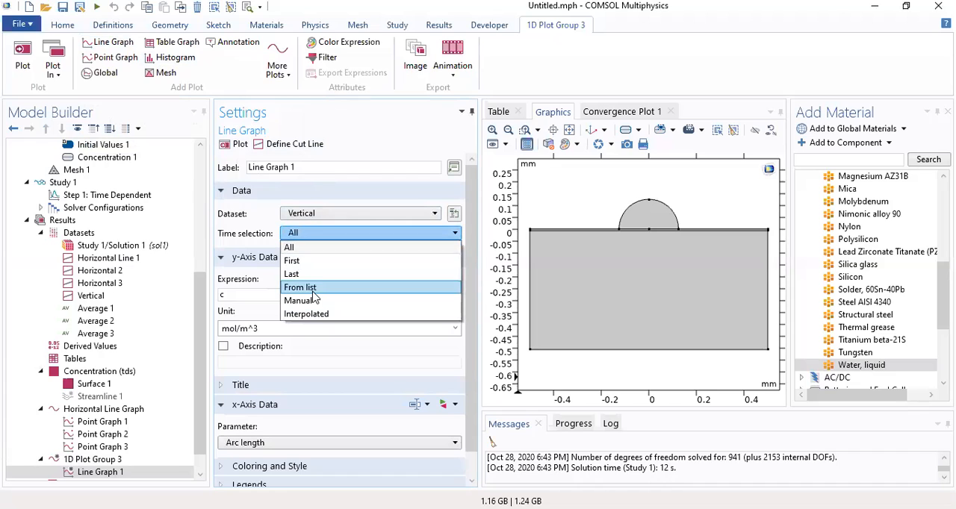
pyautogui.click(361, 146)
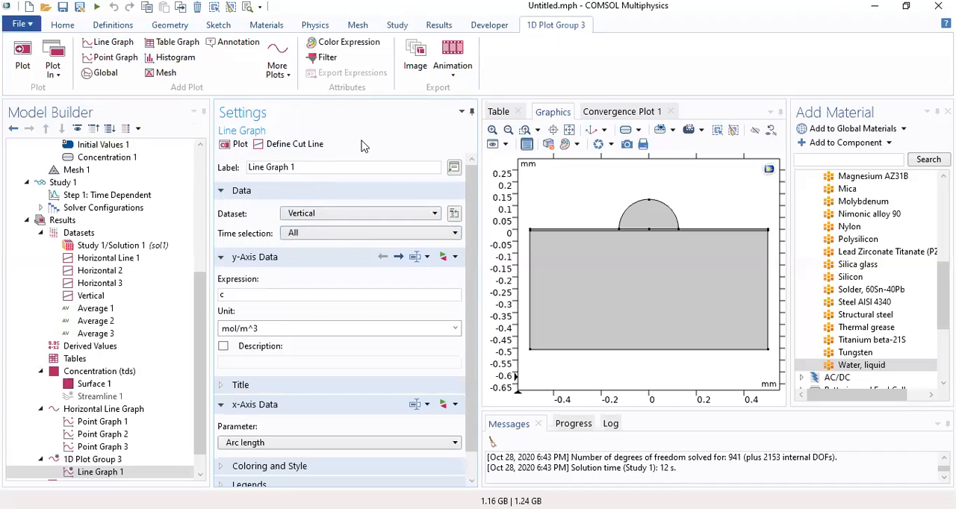
pyautogui.click(230, 146)
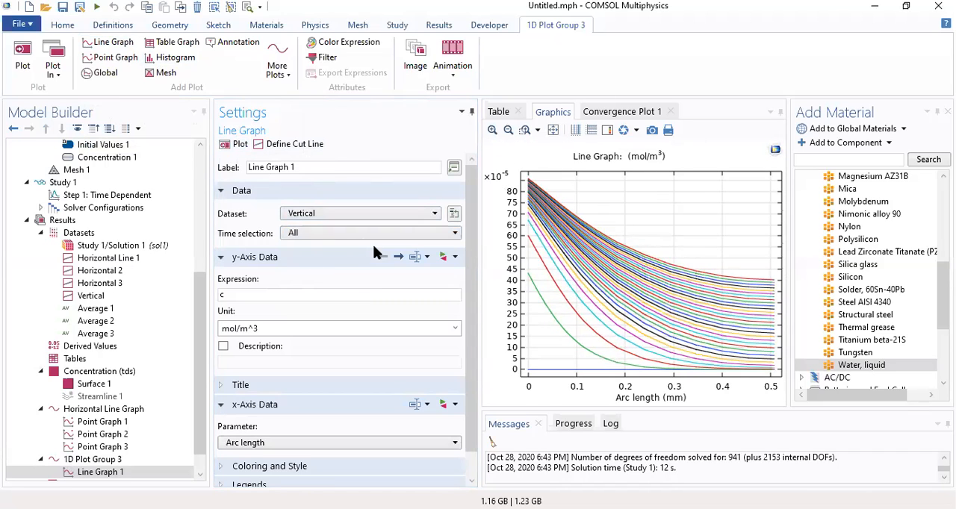
# Switch the time selection of Line Graph 1 to Manual
pyautogui.click(338, 232)
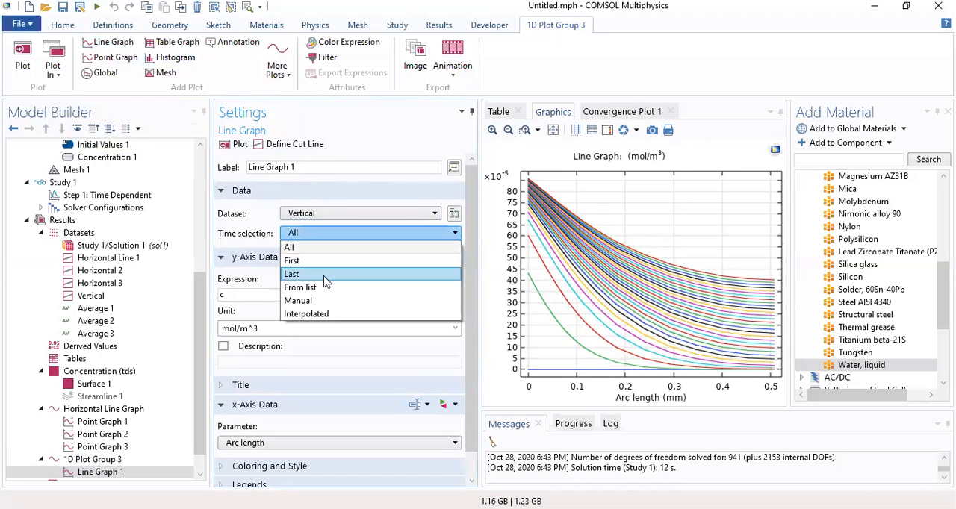
pyautogui.click(322, 300)
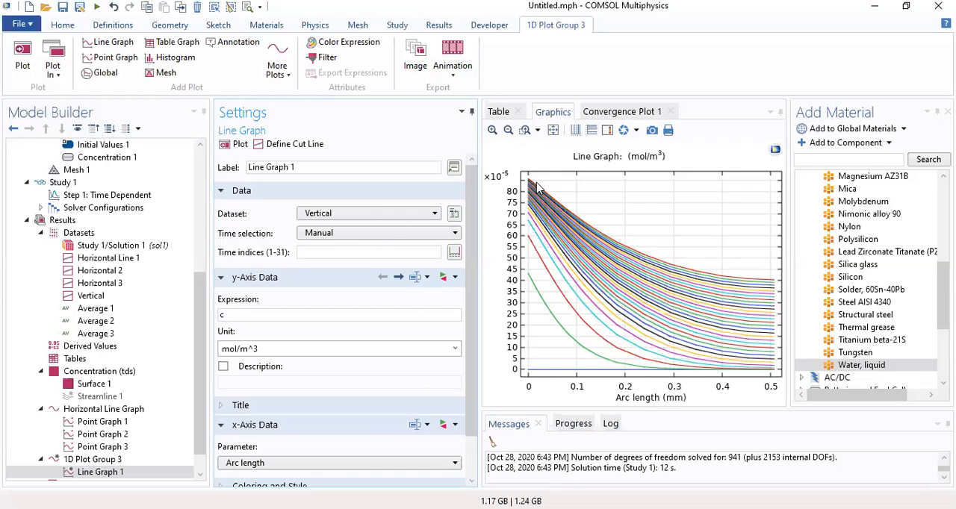
pyautogui.click(453, 254)
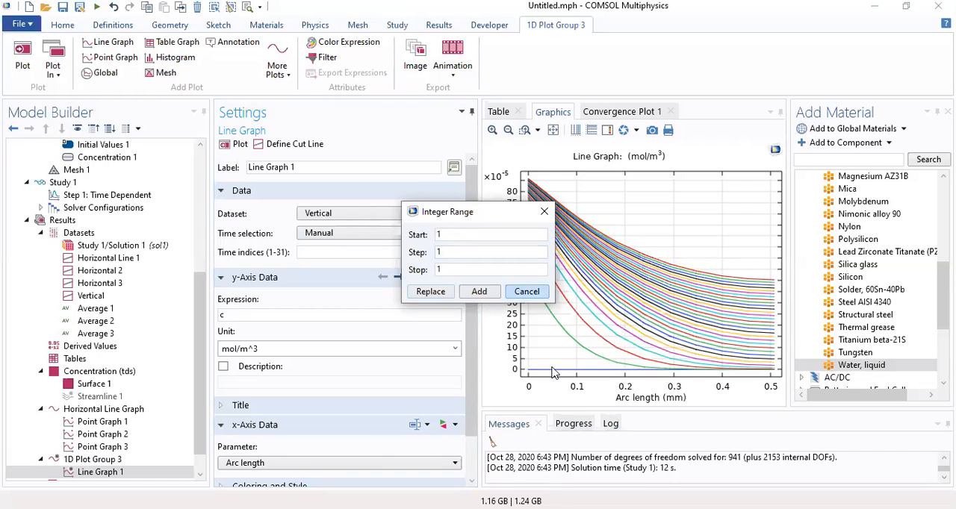
pyautogui.click(543, 216)
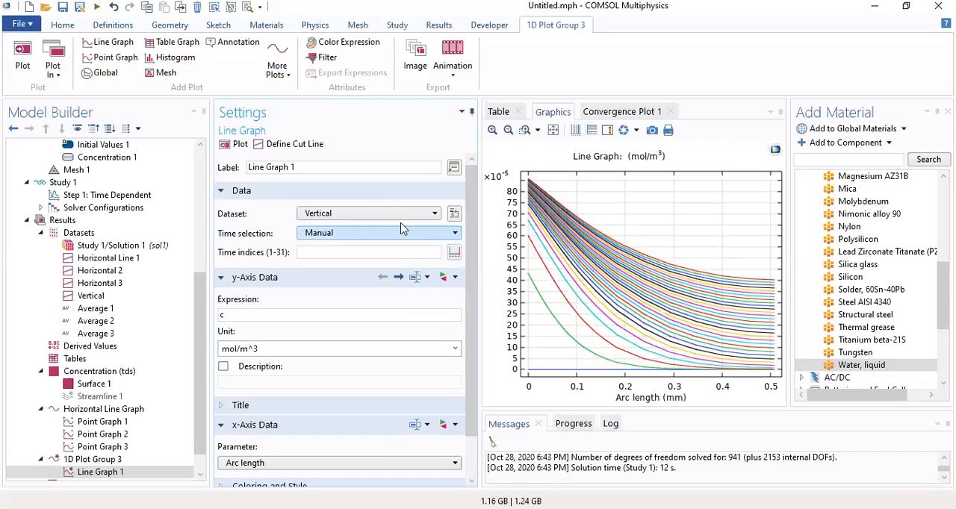
pyautogui.click(396, 233)
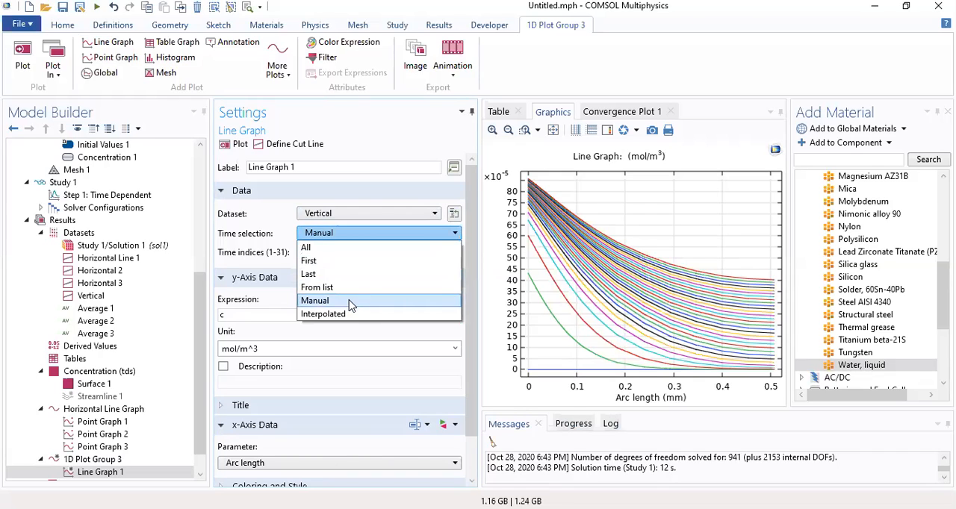
pyautogui.click(351, 302)
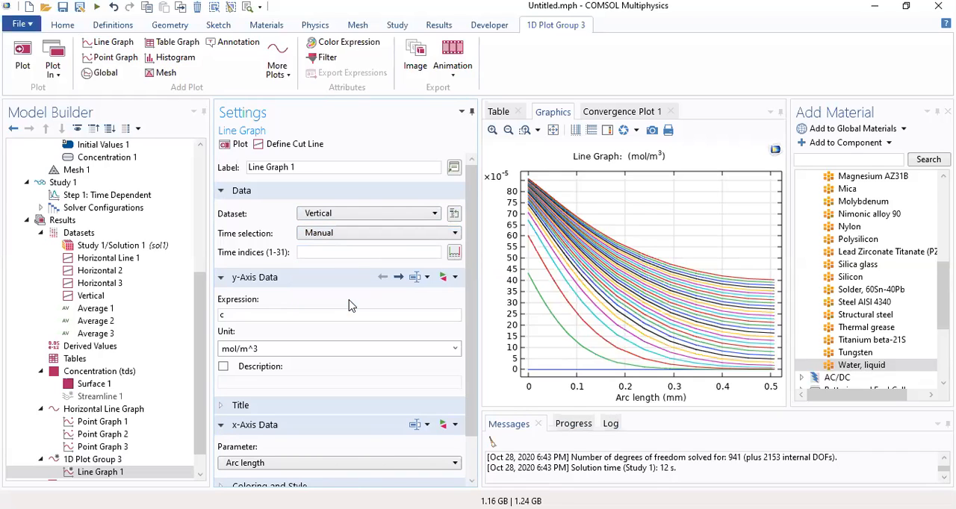
# Define an integer range for the line graph's time indices with start 11, step 10 and stop 31
pyautogui.click(454, 254)
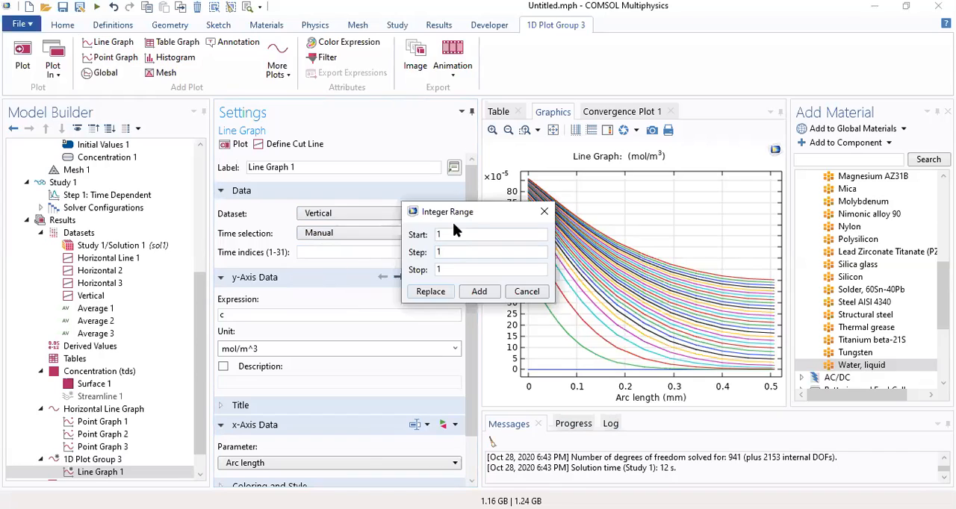
pyautogui.moveTo(450, 232); pyautogui.dragTo(402, 233)
pyautogui.write('1')
pyautogui.moveTo(447, 252); pyautogui.dragTo(417, 255)
pyautogui.press('Tab')
pyautogui.write('31')
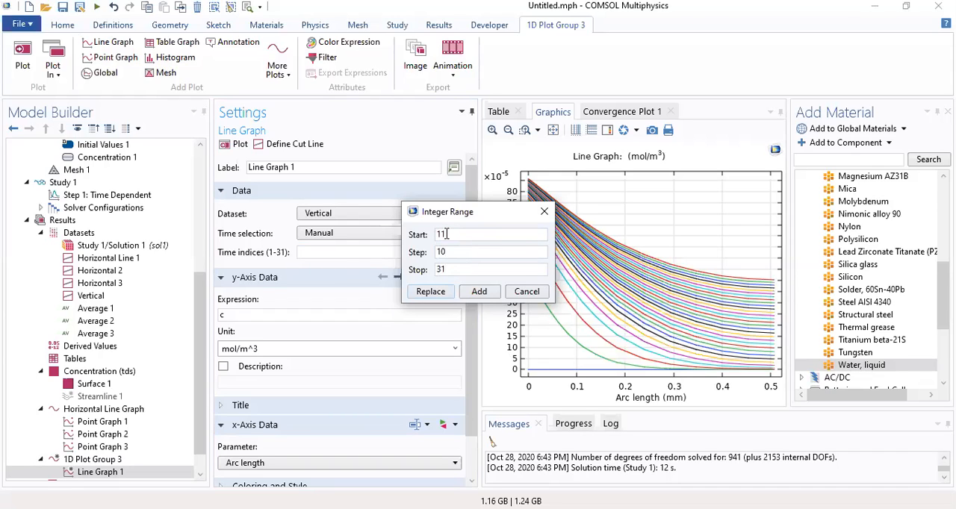
# Apply the time index range range(11,10,31) to Line Graph 1 and replot it
pyautogui.click(449, 292)
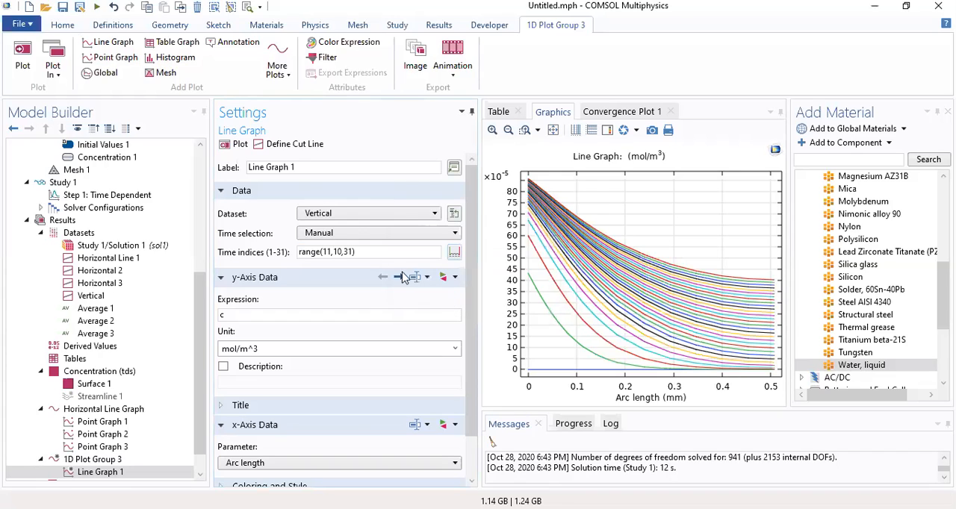
pyautogui.click(238, 145)
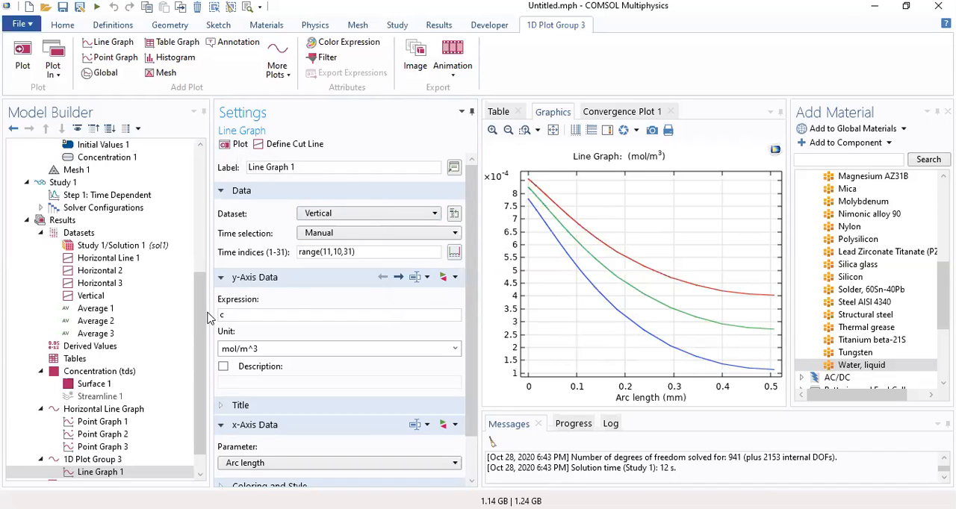
# Turn on automatic legends for Line Graph 1 in 1D Plot Group 3, with the solution included
pyautogui.scroll(-1, 204, 312)
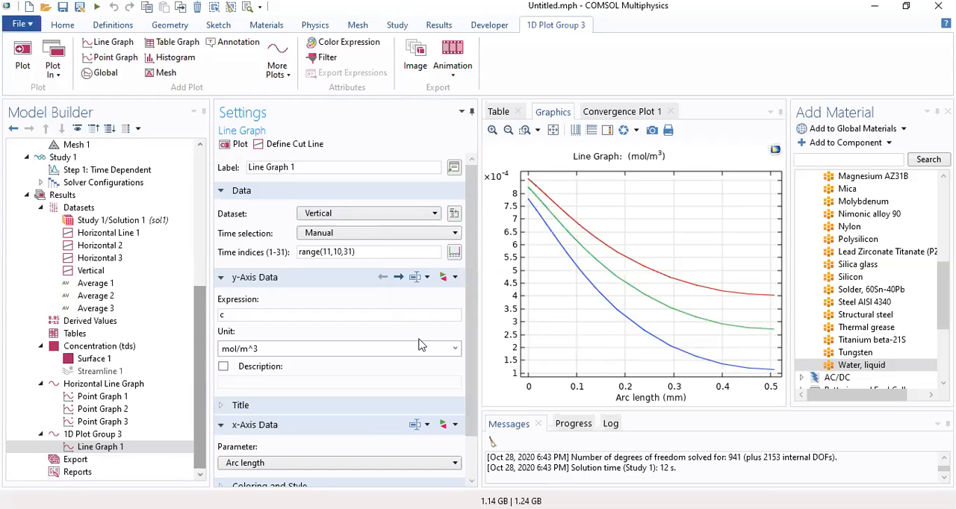
pyautogui.scroll(-2, 475, 343)
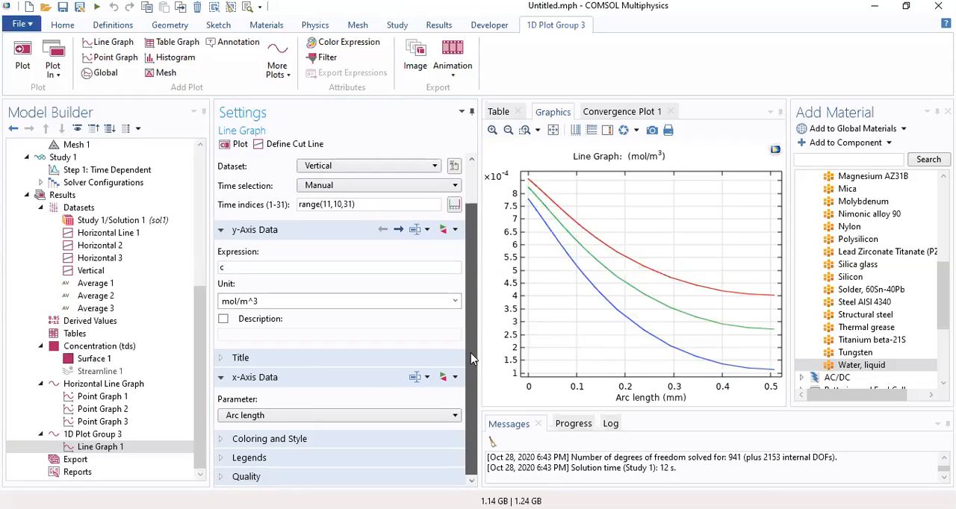
pyautogui.click(88, 435)
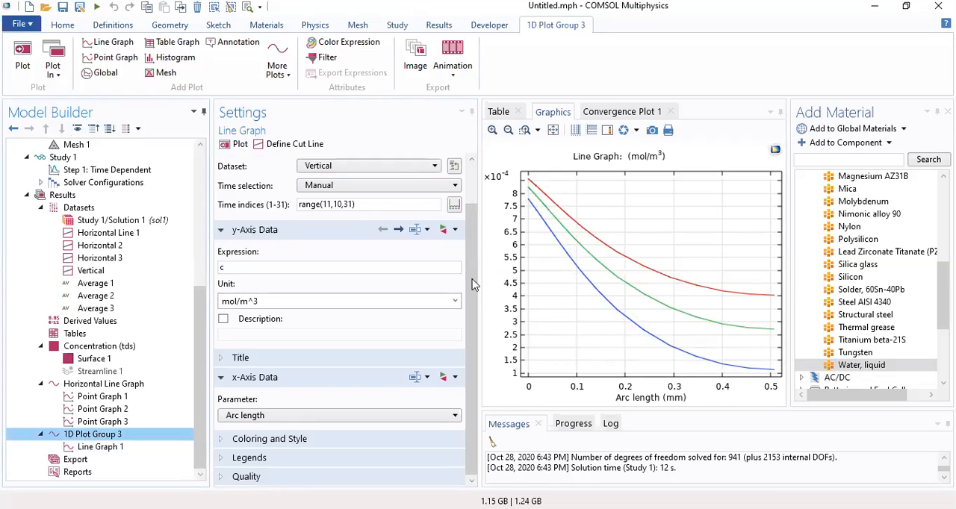
pyautogui.moveTo(473, 210); pyautogui.dragTo(458, 384)
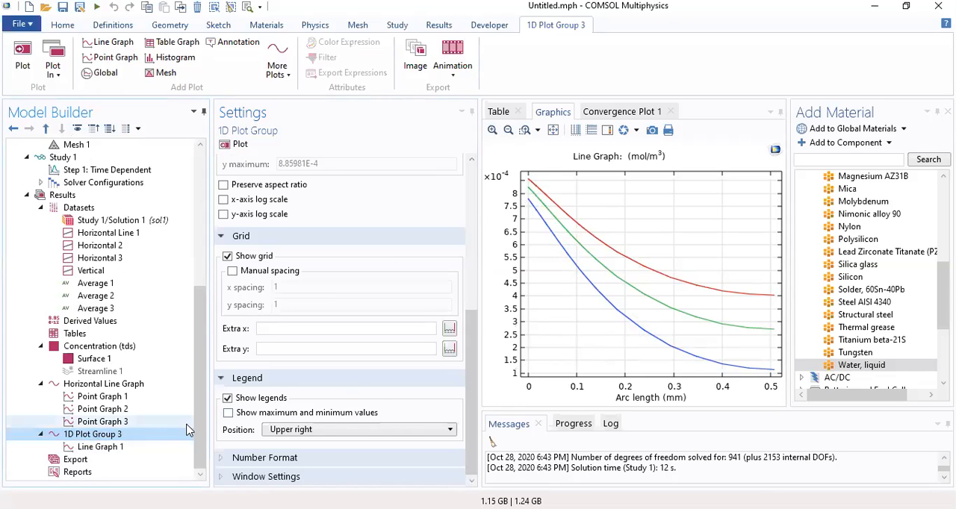
pyautogui.click(99, 447)
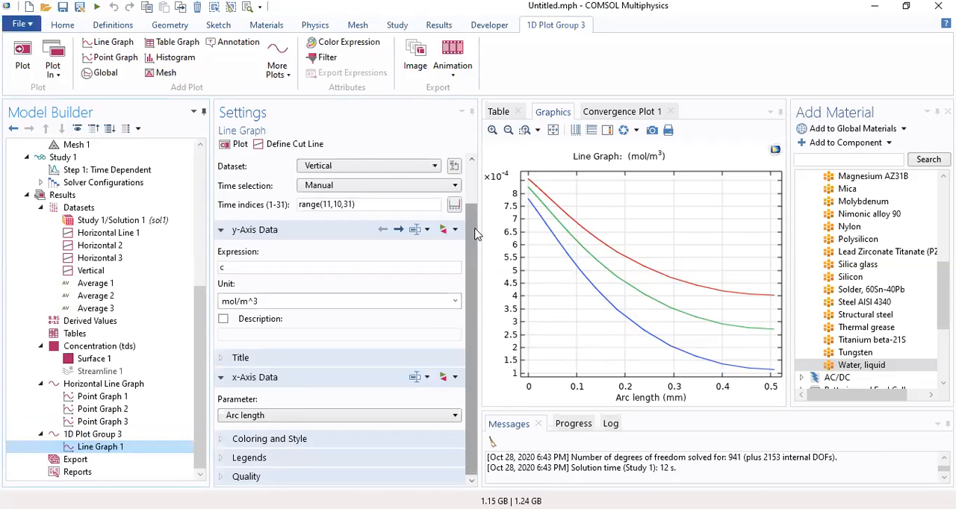
pyautogui.click(225, 458)
pyautogui.scroll(-3, 418, 358)
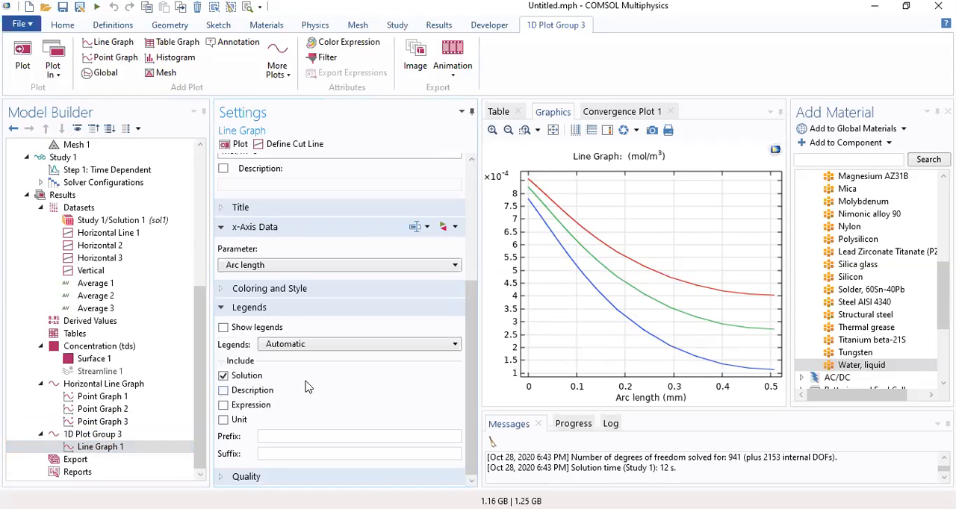
pyautogui.click(224, 328)
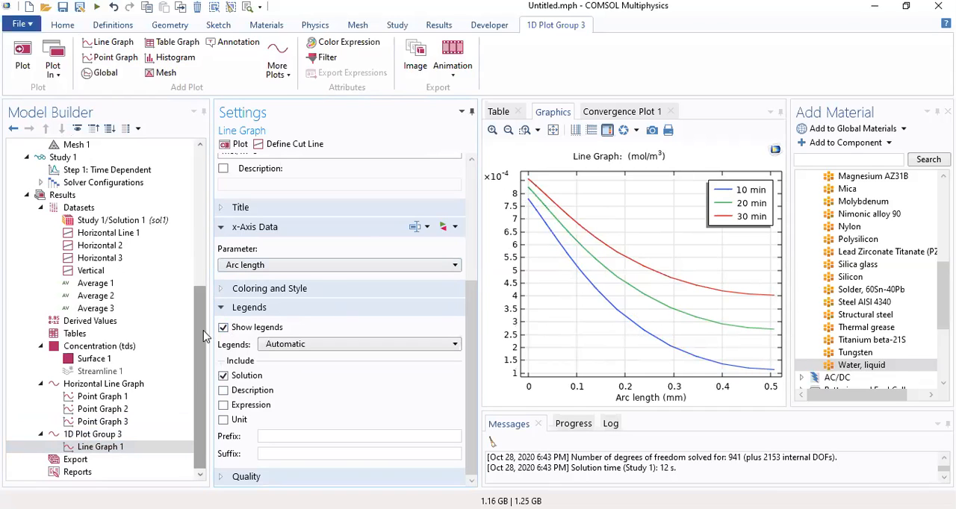
# Review the Concentration (tds) surface plot, the Horizontal Line Graph and the 1D Plot Group 3 profiles
pyautogui.moveTo(203, 336); pyautogui.dragTo(201, 390)
pyautogui.moveTo(201, 384)
pyautogui.mouseDown()
pyautogui.moveTo(201, 354)
pyautogui.moveTo(201, 389)
pyautogui.mouseUp()
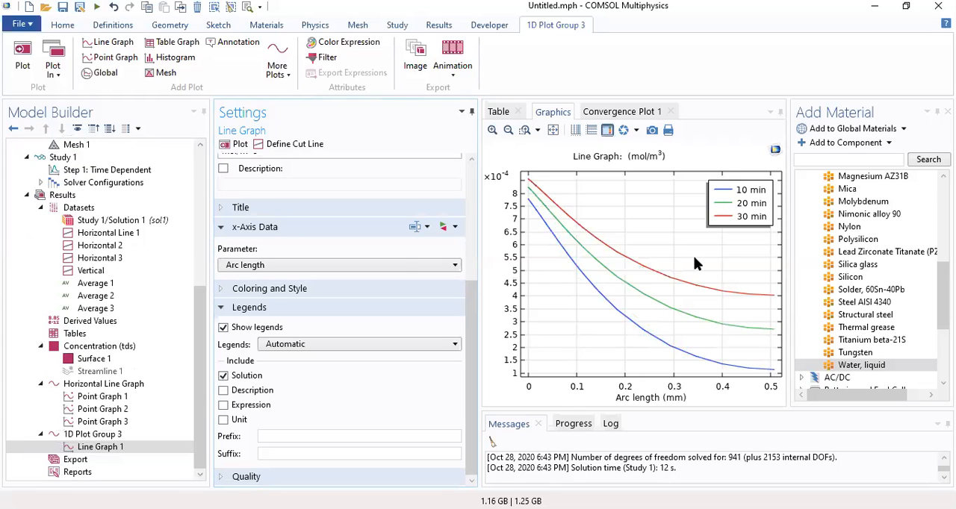
pyautogui.click(102, 347)
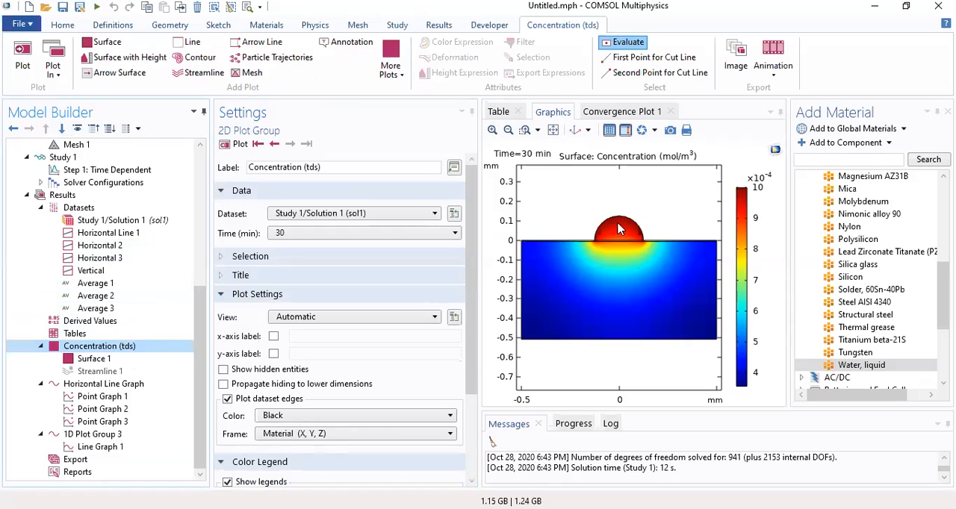
pyautogui.click(105, 383)
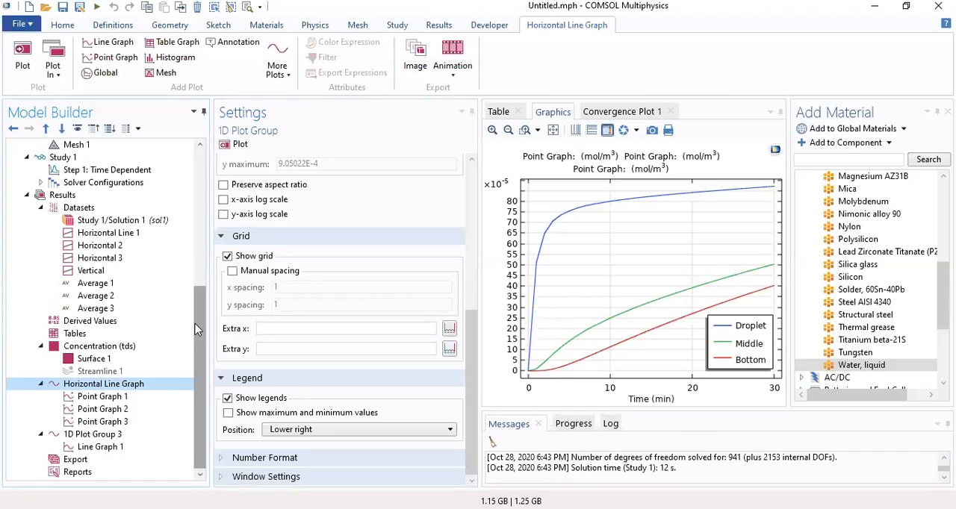
pyautogui.click(103, 438)
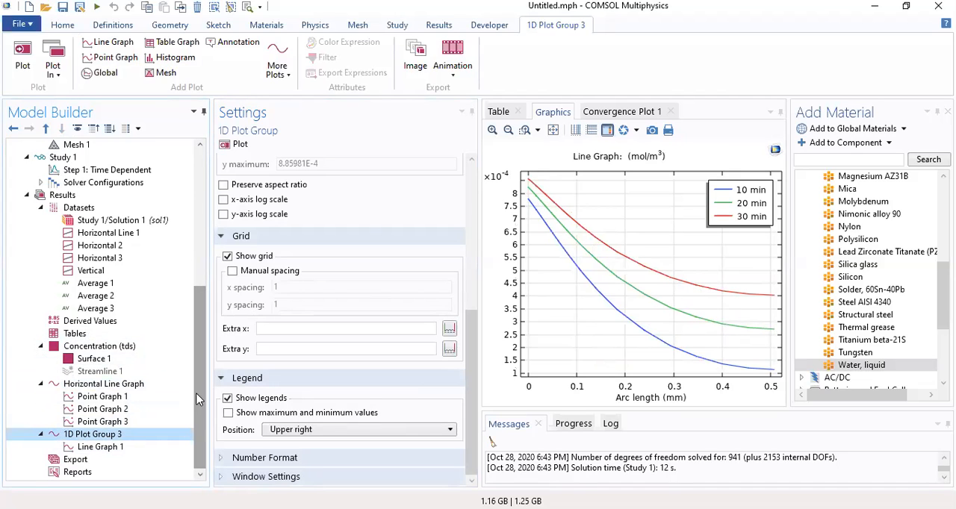
# Add the plot data of Surface 1 in the Concentration (tds) group to the exports
pyautogui.click(123, 352)
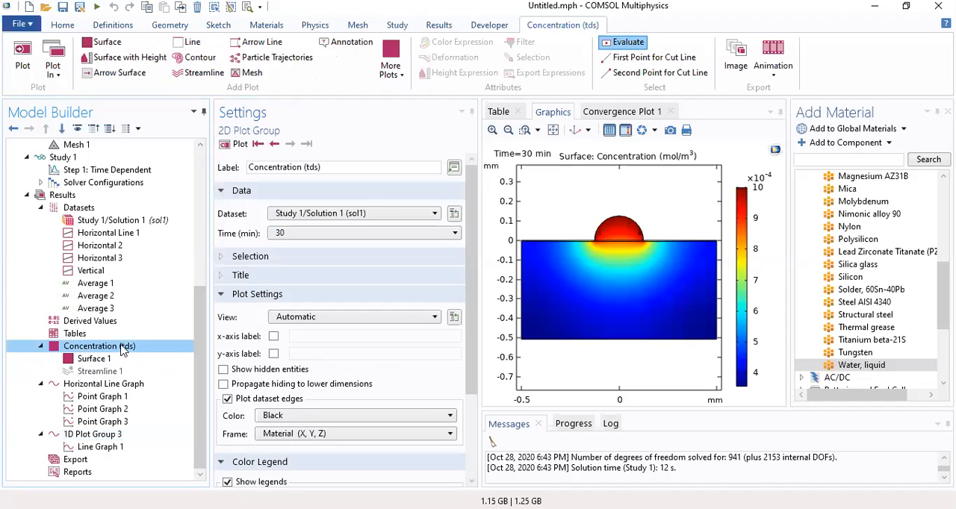
pyautogui.rightClick(122, 350)
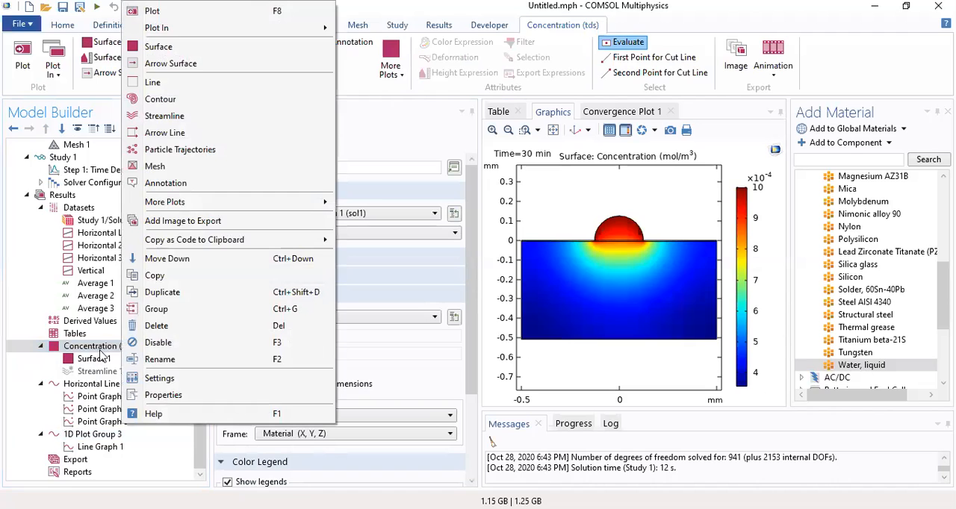
pyautogui.click(101, 360)
pyautogui.rightClick(103, 360)
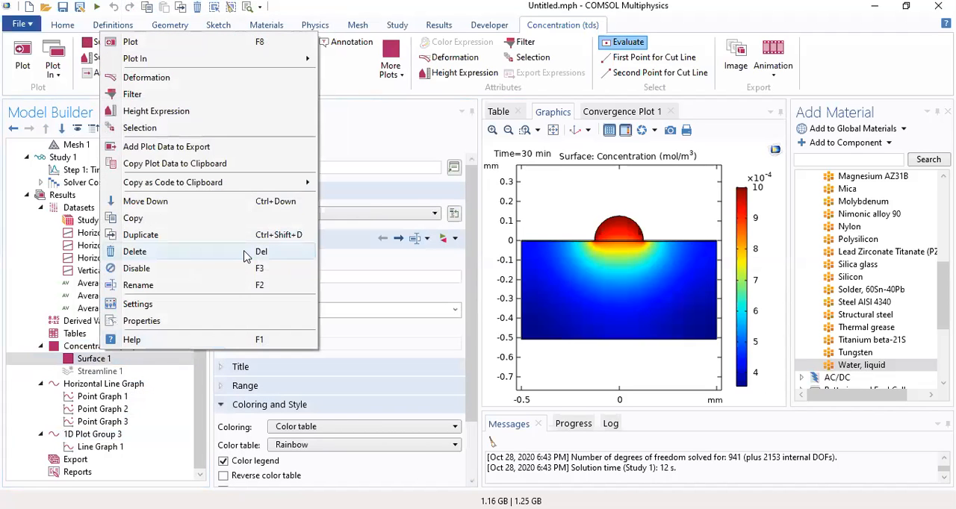
pyautogui.click(205, 146)
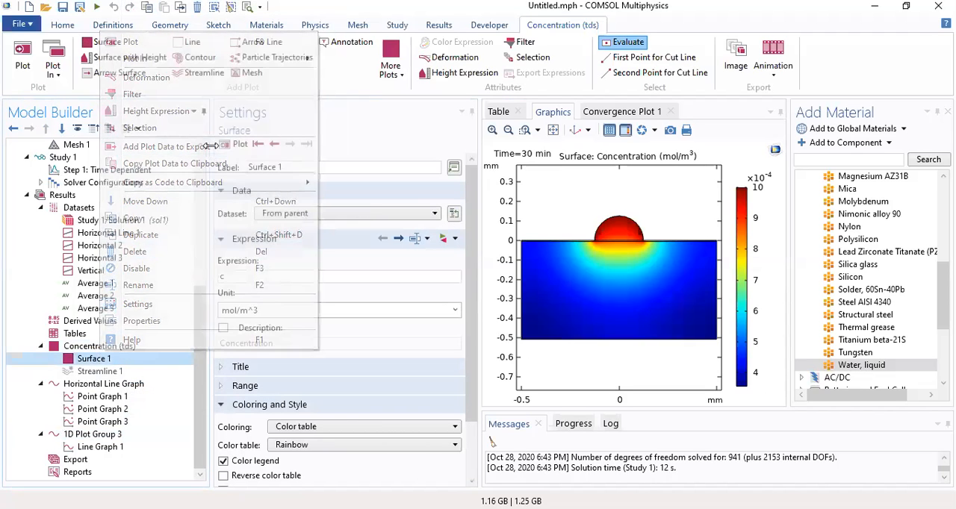
# Add an image of the Horizontal Line Graph plot group to the exports
pyautogui.moveTo(200, 324); pyautogui.dragTo(199, 400)
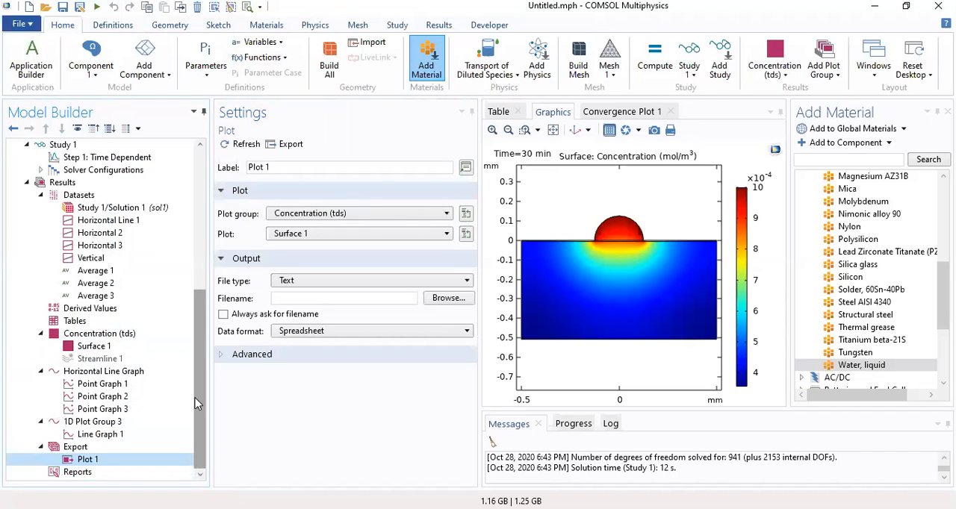
pyautogui.click(119, 372)
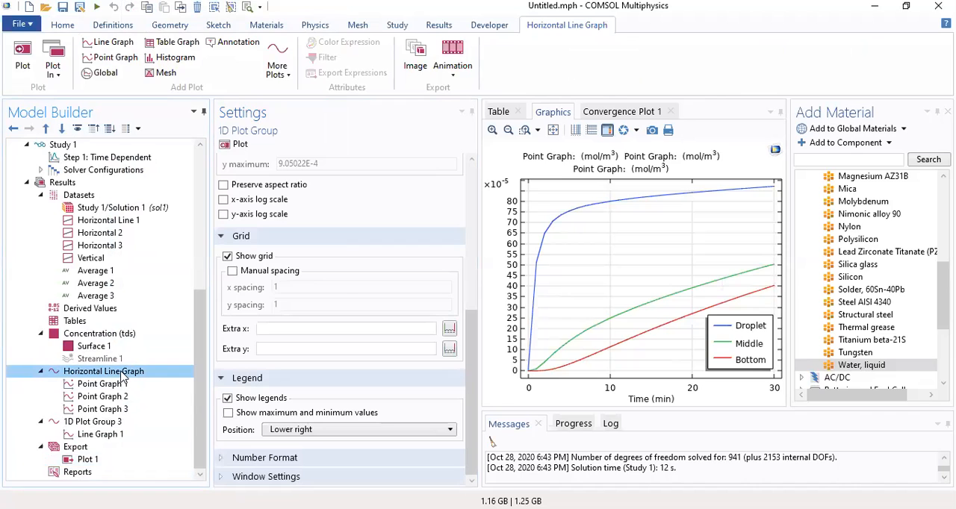
pyautogui.rightClick(122, 377)
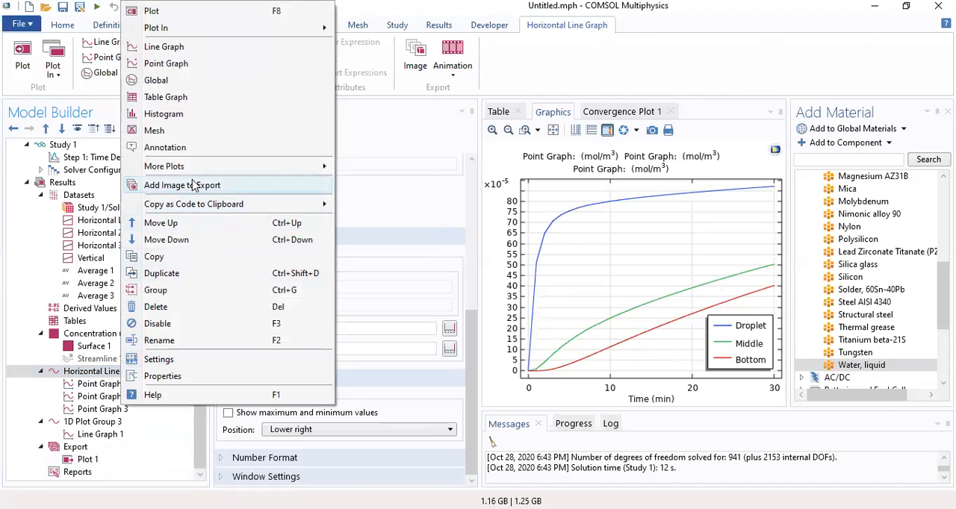
pyautogui.press('Escape')
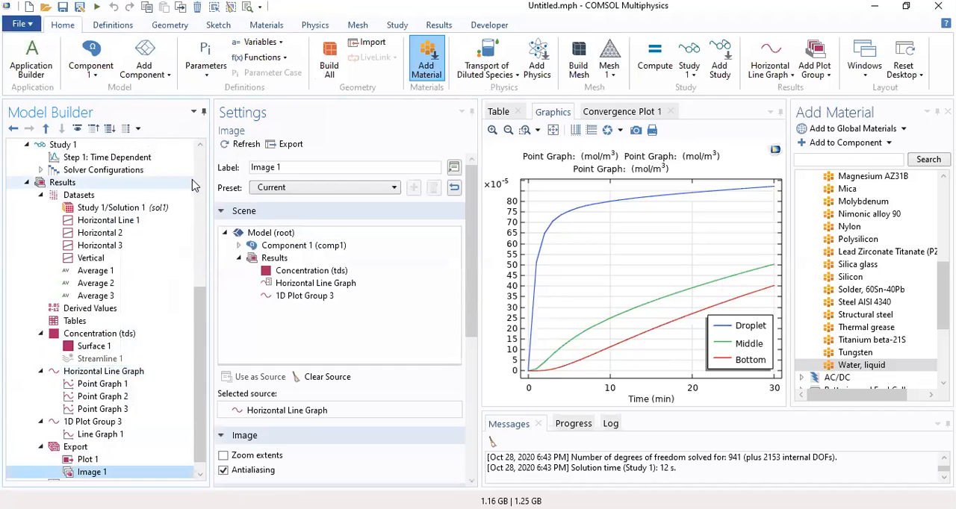
# Examine the available result export options, including the data export types
pyautogui.click(440, 25)
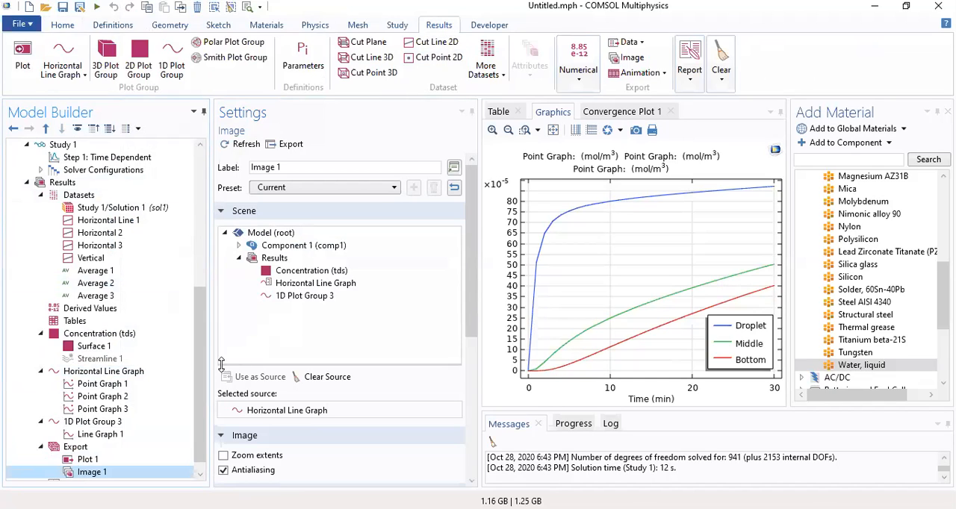
pyautogui.scroll(-1, 134, 452)
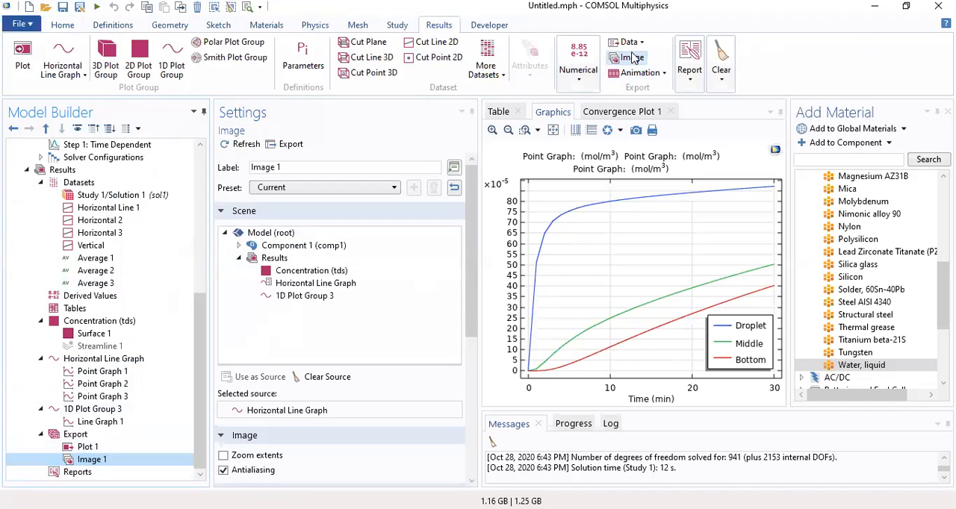
pyautogui.click(495, 28)
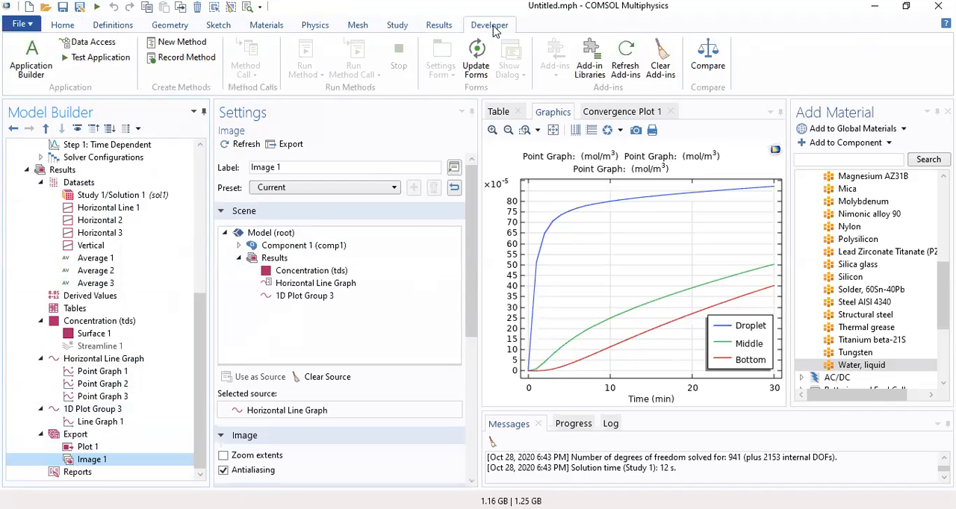
pyautogui.click(442, 29)
pyautogui.click(399, 26)
pyautogui.click(439, 26)
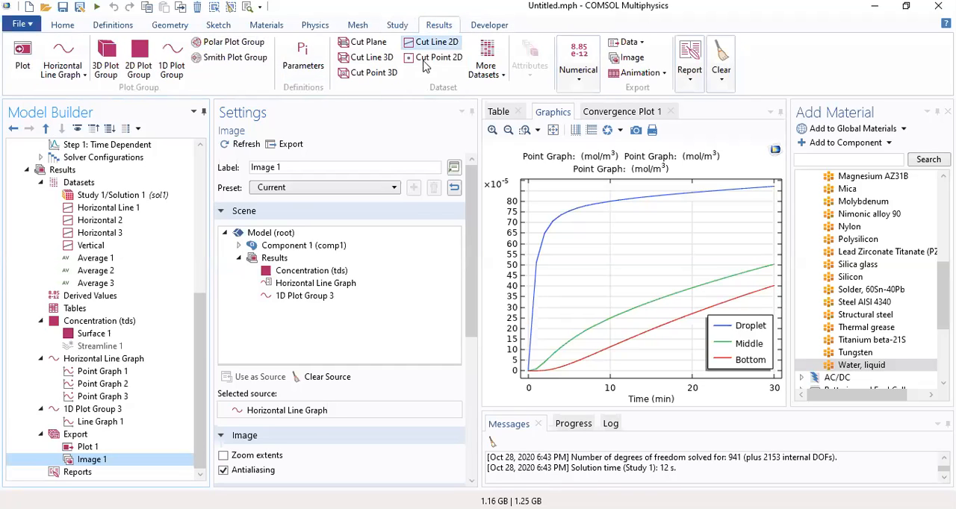
pyautogui.click(640, 43)
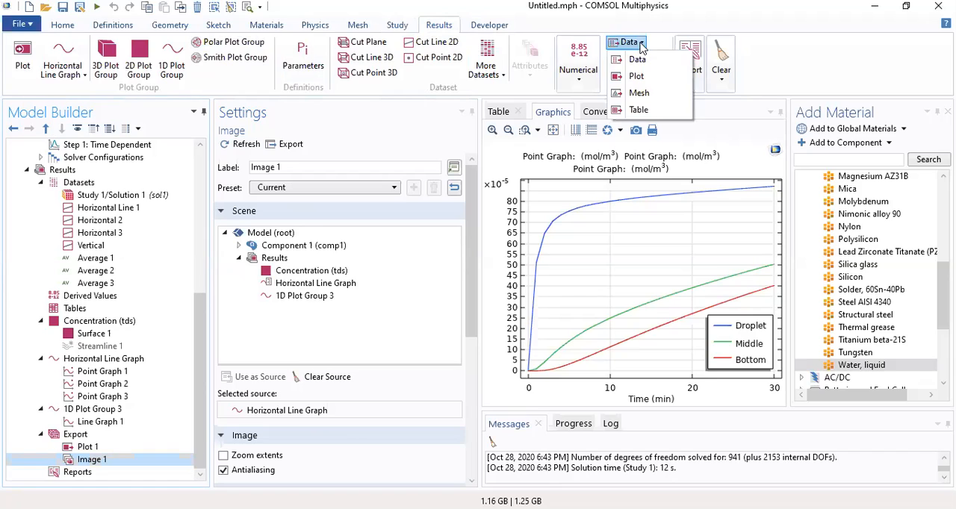
pyautogui.click(806, 64)
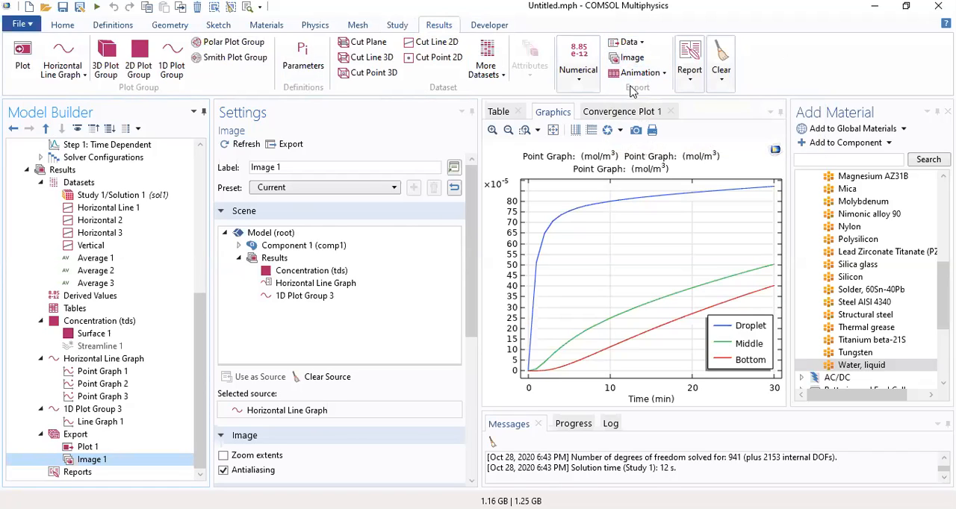
# Display 1D Plot Group 3 and add another image node to the exports
pyautogui.click(100, 411)
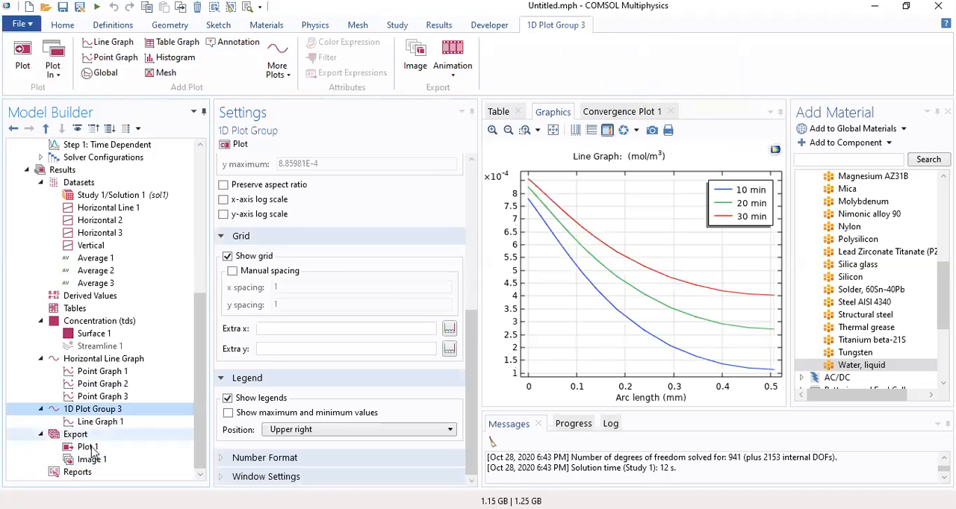
pyautogui.click(91, 460)
pyautogui.click(93, 411)
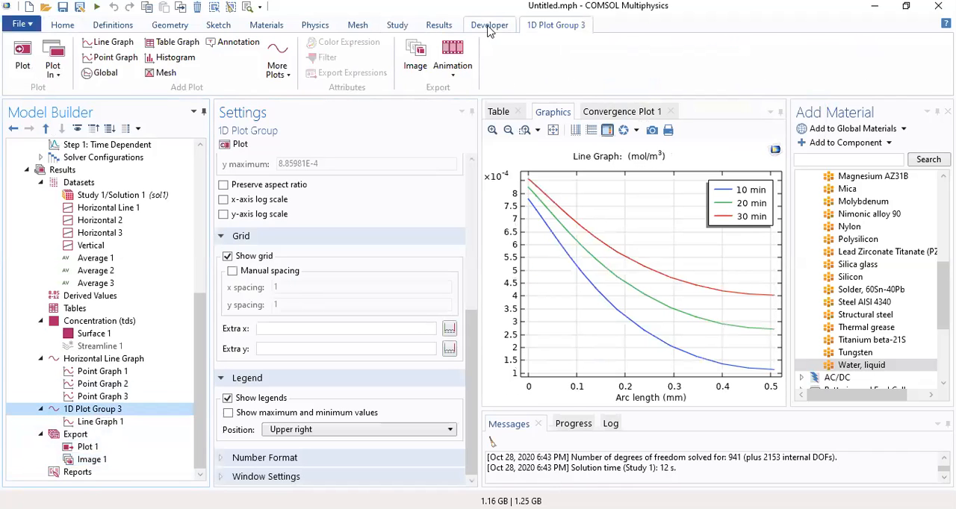
pyautogui.click(446, 26)
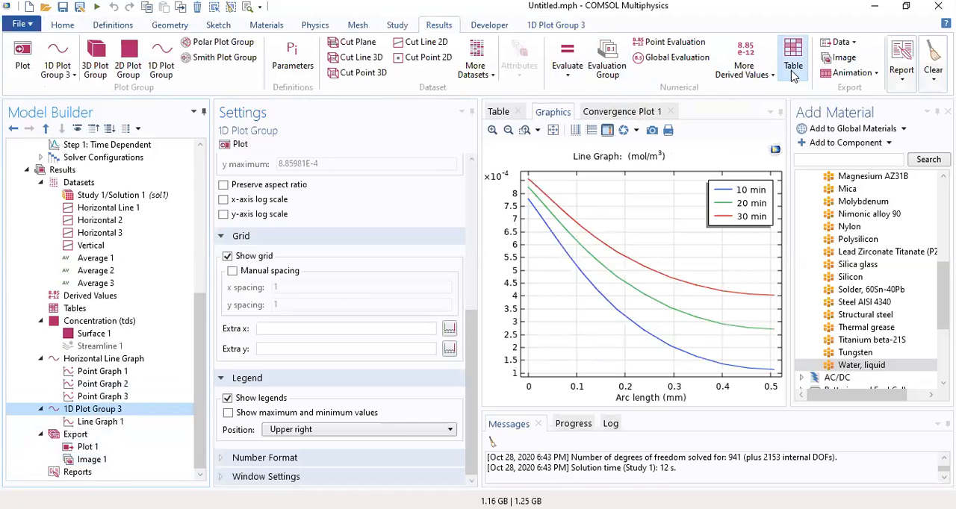
pyautogui.click(841, 59)
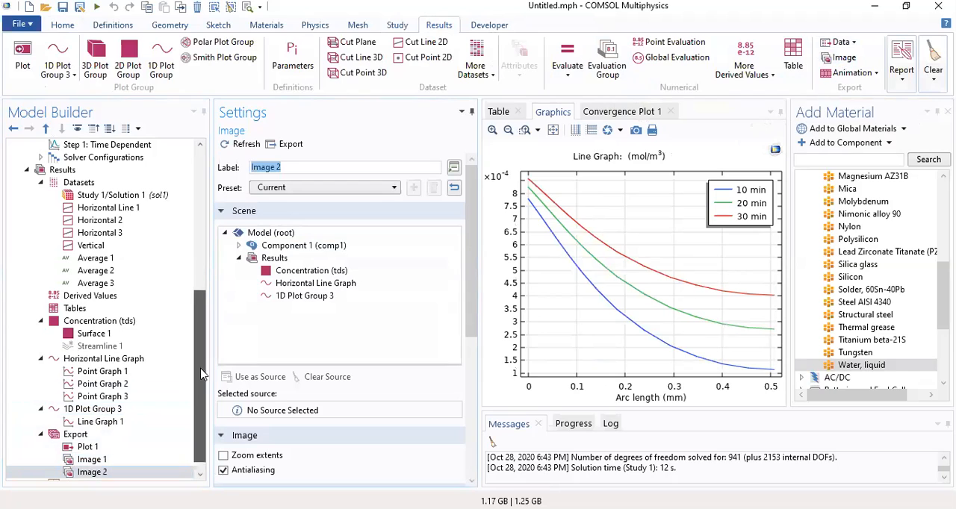
# Examine the Plot 1 export settings, including the available file types and the plot groups offered as its source
pyautogui.scroll(-1, 201, 373)
pyautogui.click(87, 435)
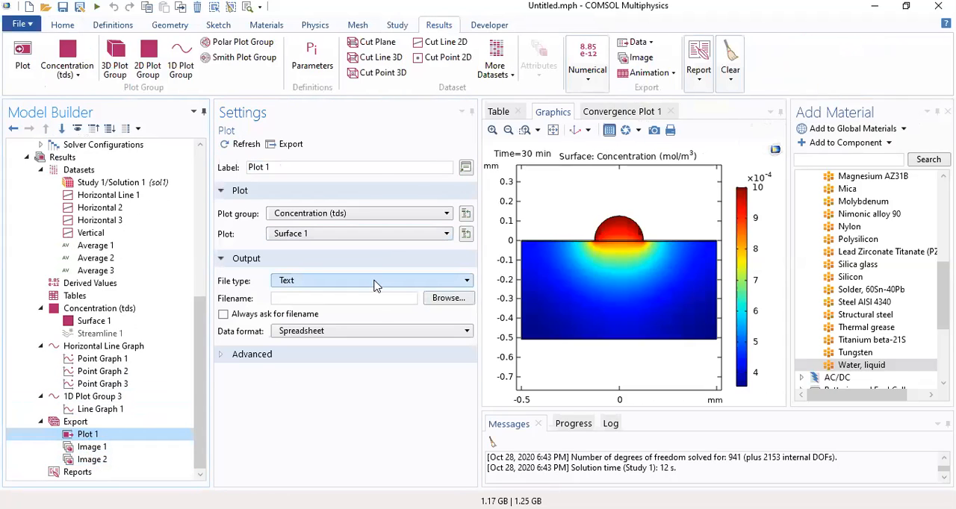
pyautogui.click(376, 284)
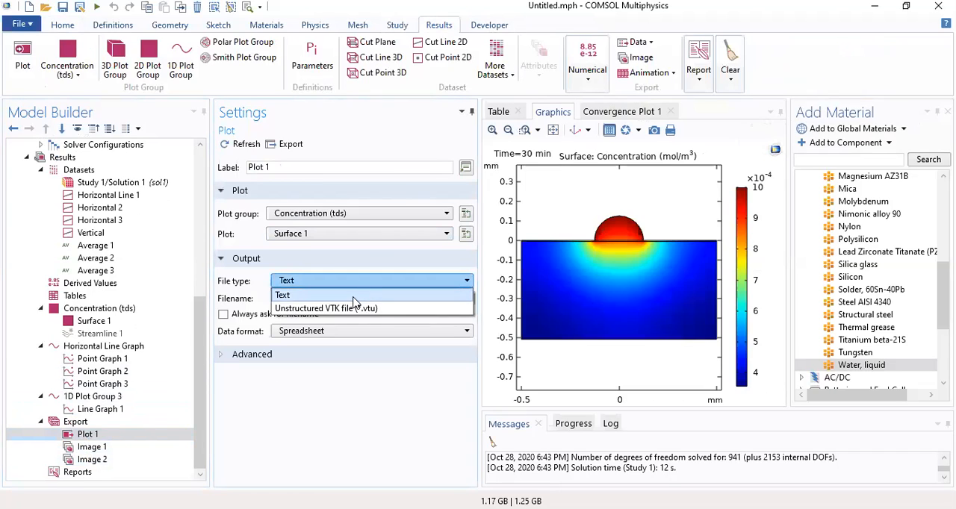
pyautogui.click(354, 296)
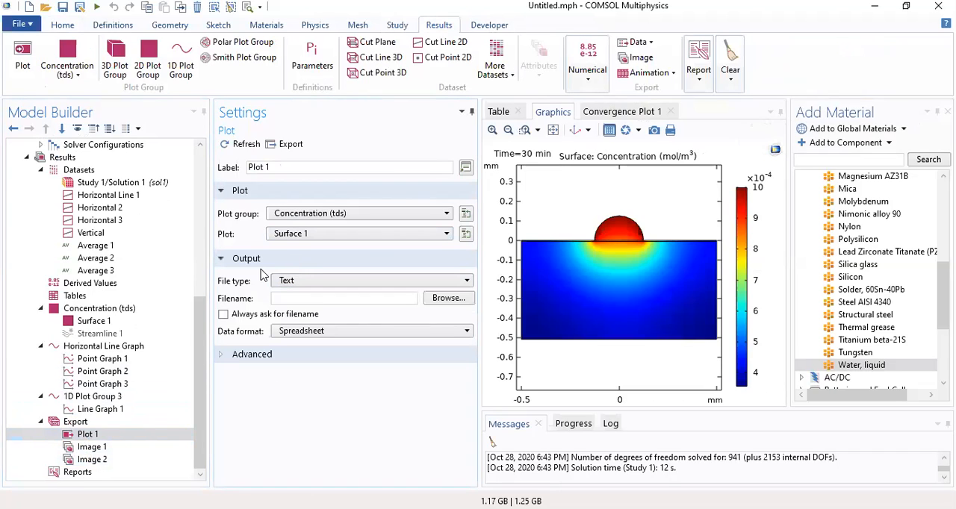
pyautogui.click(321, 215)
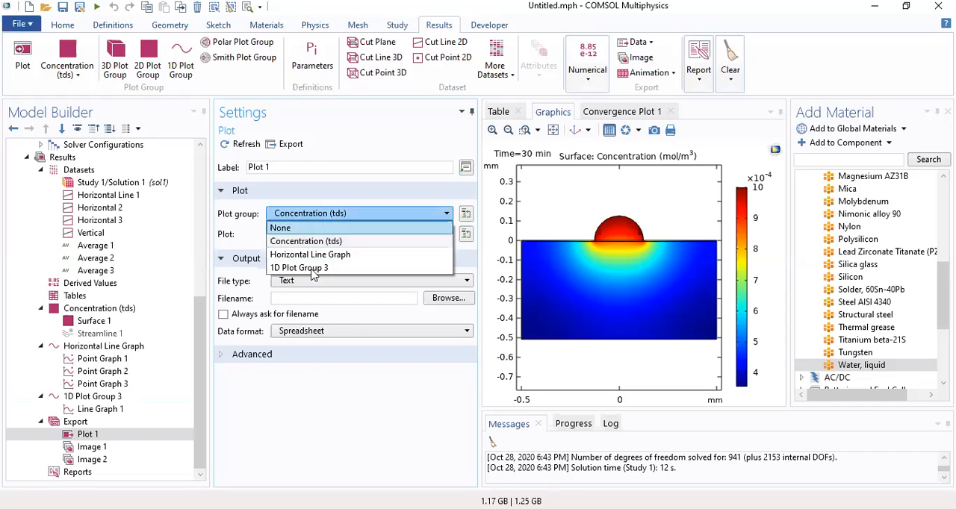
pyautogui.click(304, 384)
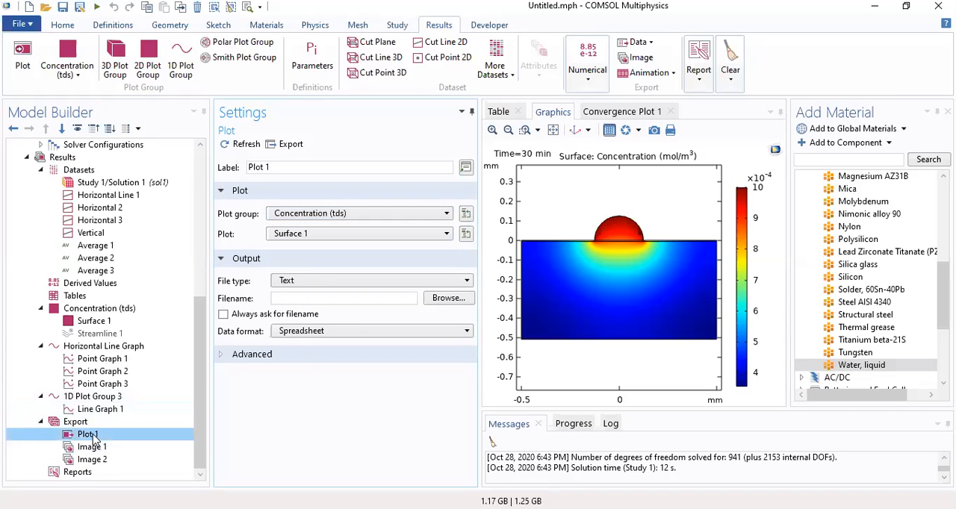
# Add an image of the Concentration (tds) plot group to the exports
pyautogui.click(95, 310)
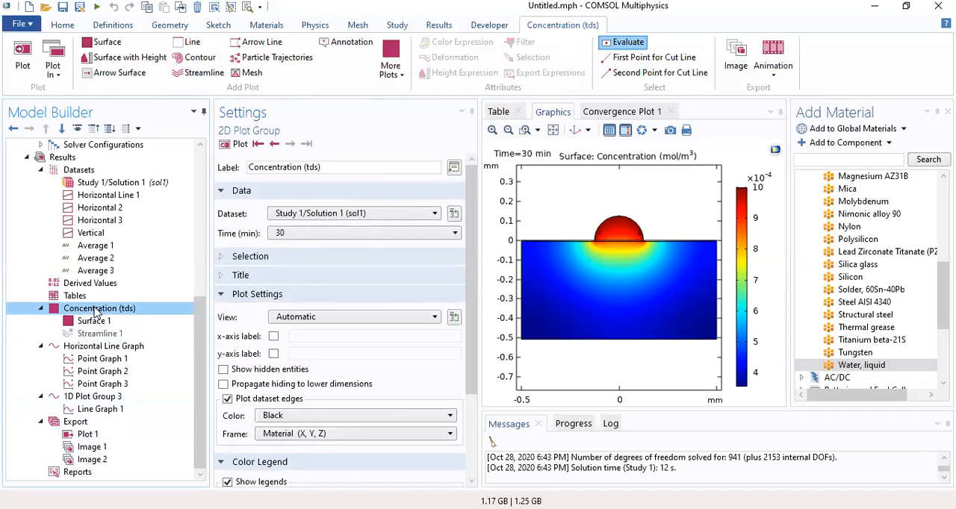
pyautogui.rightClick(95, 312)
pyautogui.click(207, 225)
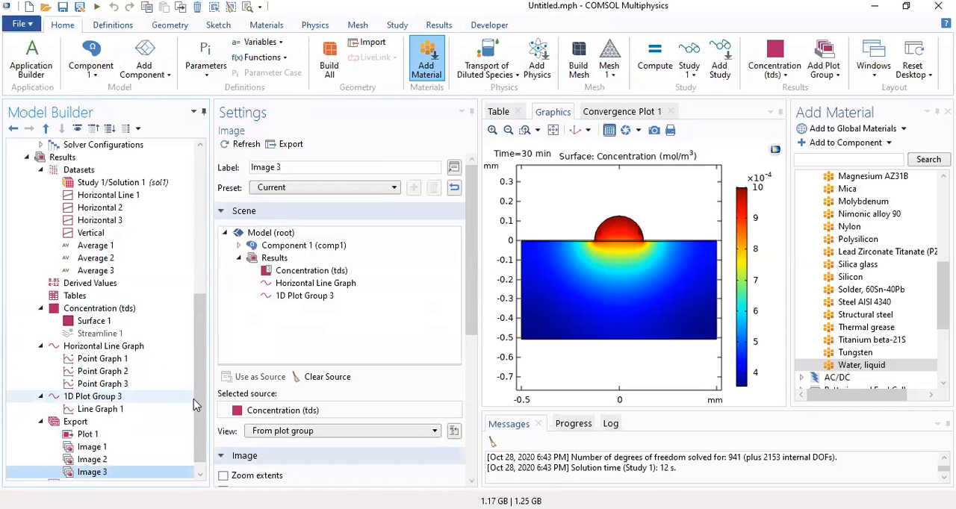
# Review the Plot 1 and Image 3 export nodes, checking Image 3's output settings and file destination without saving
pyautogui.click(88, 422)
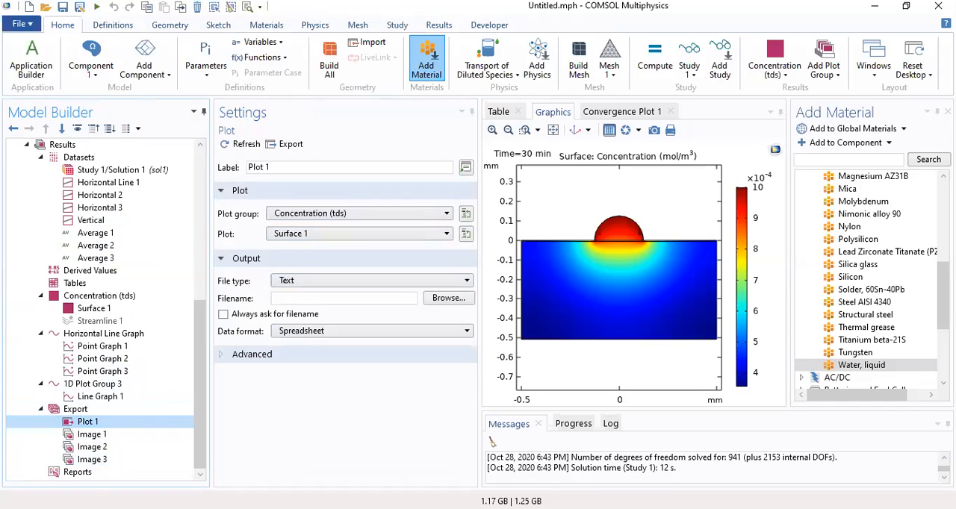
pyautogui.click(91, 459)
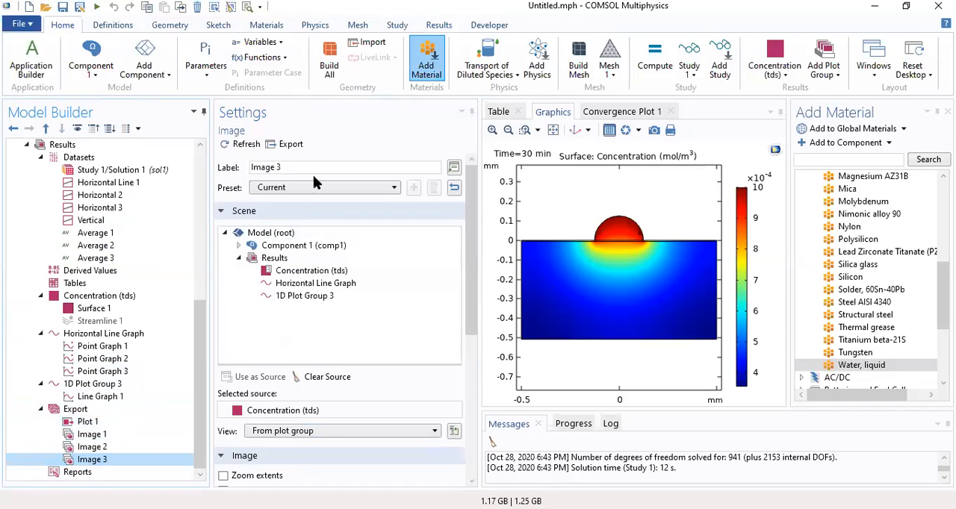
pyautogui.moveTo(470, 252); pyautogui.dragTo(471, 357)
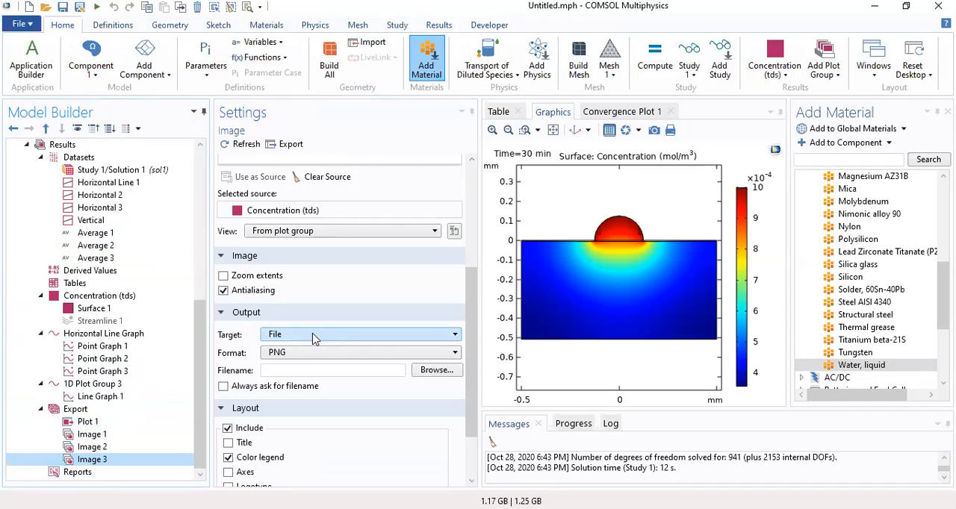
pyautogui.click(445, 379)
pyautogui.click(433, 314)
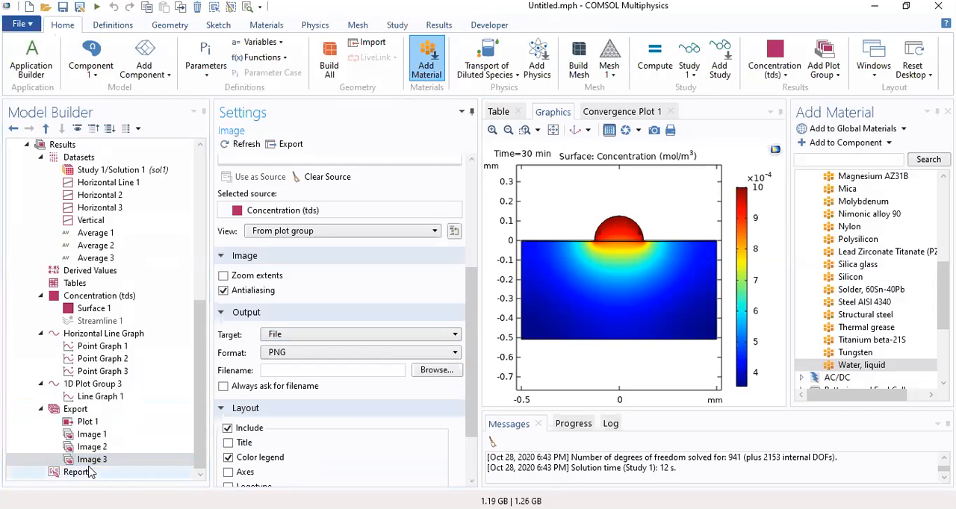
# Inspect Image 2's output settings, including its save location, and leave the option to always ask for a filename off
pyautogui.click(89, 449)
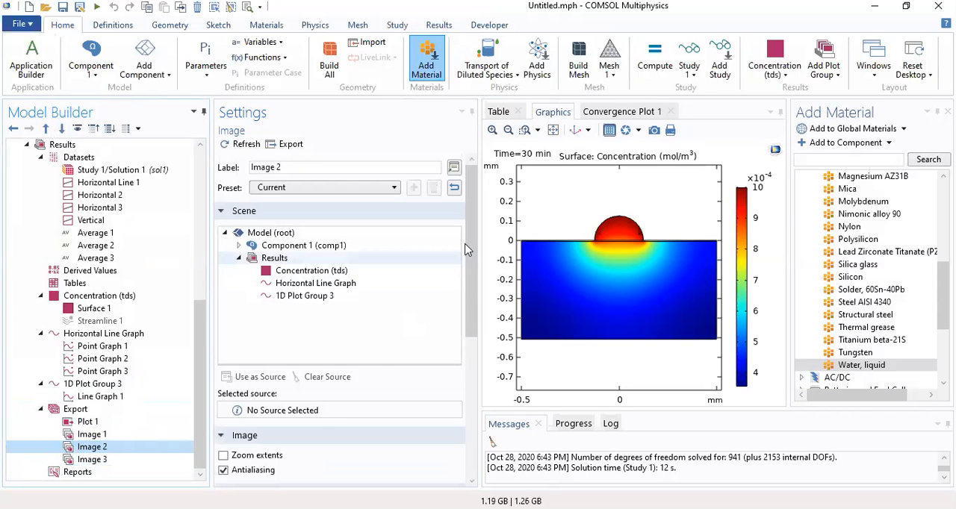
pyautogui.scroll(-5, 463, 402)
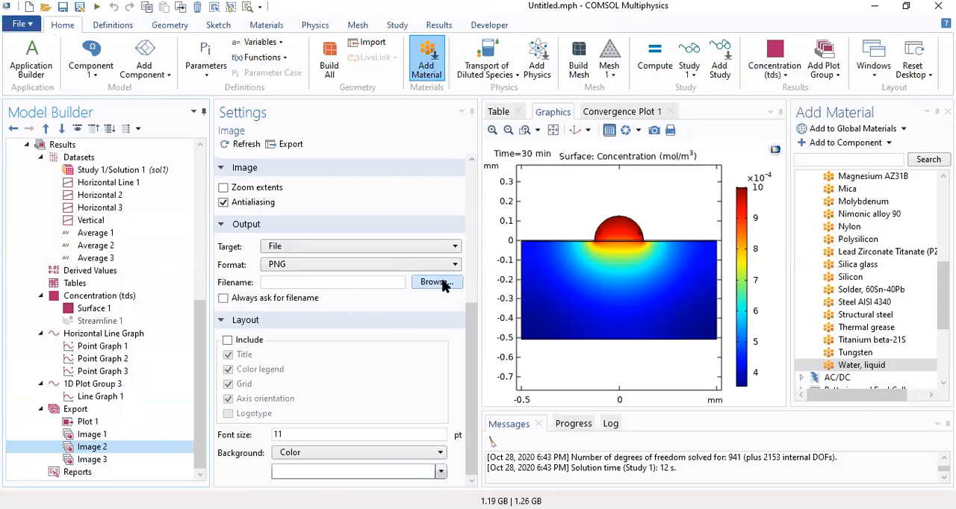
pyautogui.click(436, 282)
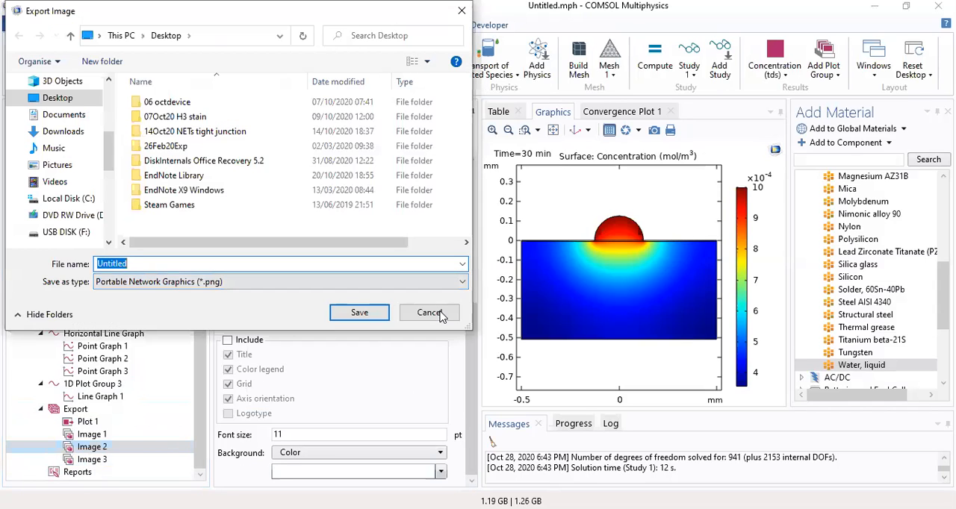
pyautogui.click(439, 314)
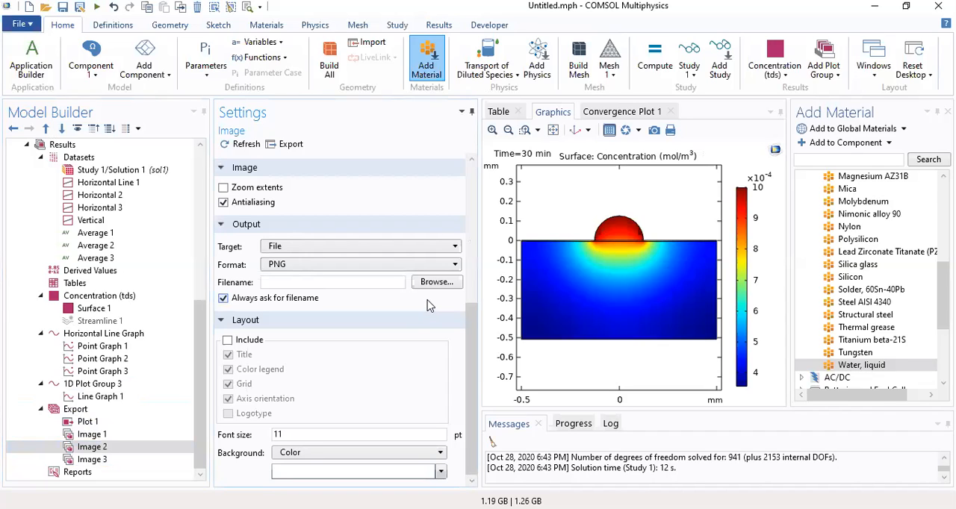
pyautogui.click(306, 298)
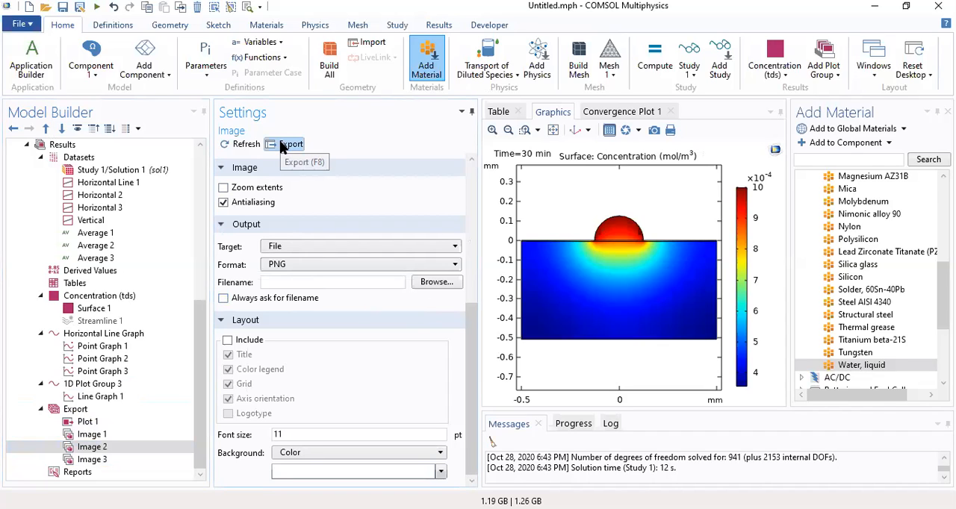